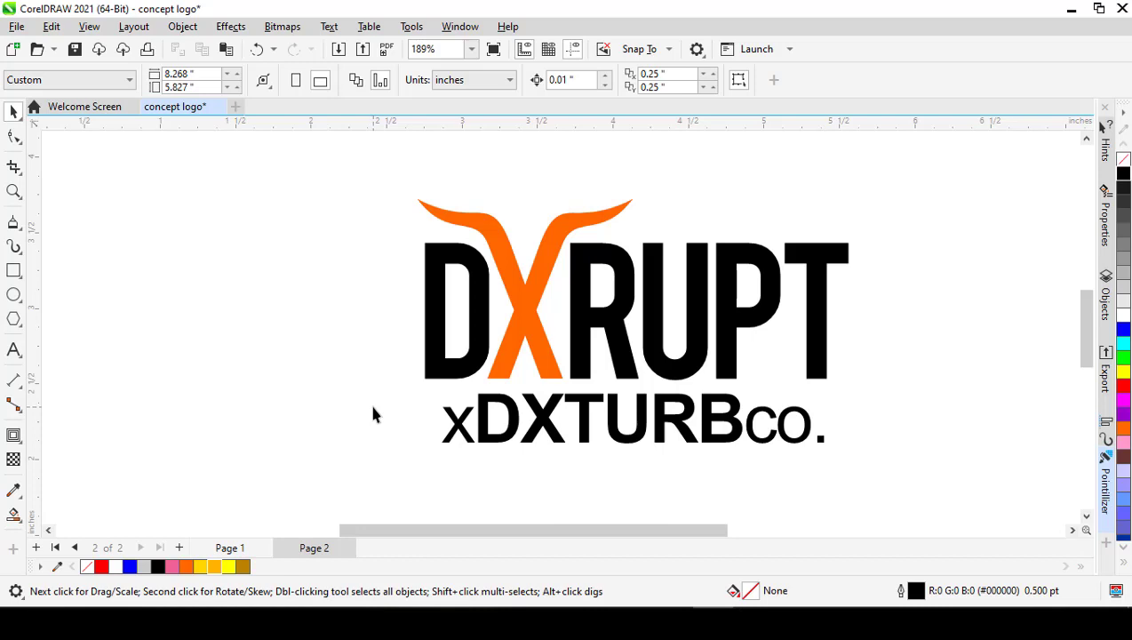
# Step: Examine the DXRUPT logo concepts on Page 1, including the two horned versions
pyautogui.click(1108, 435)
pyautogui.click(229, 549)
pyautogui.scroll(-3, 416, 308)
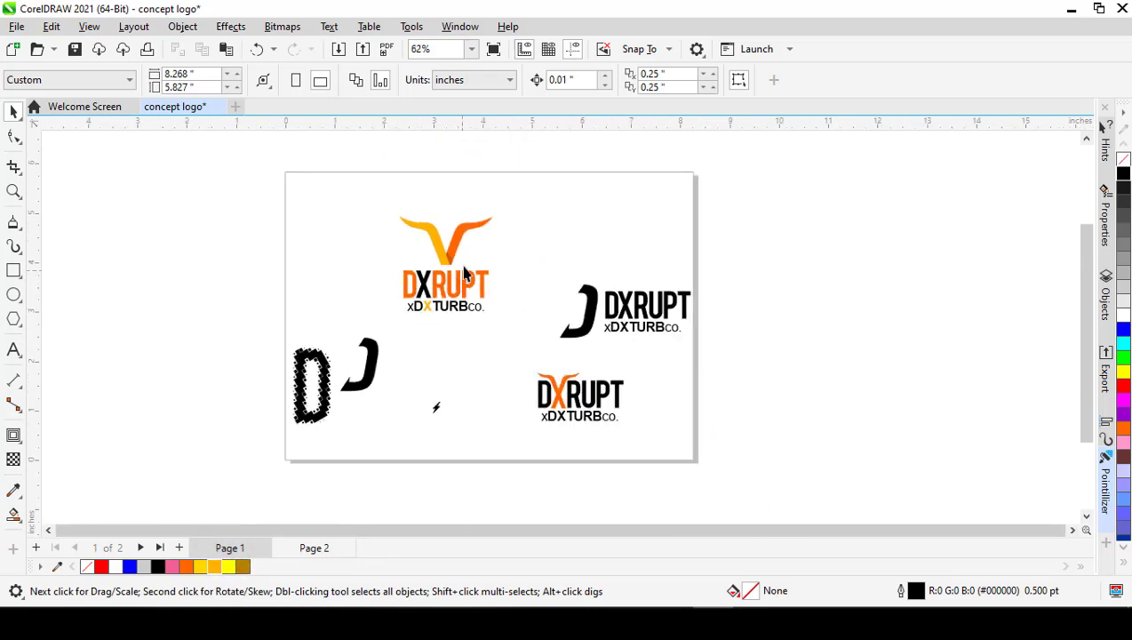
pyautogui.scroll(2, 465, 272)
pyautogui.scroll(-1, 491, 337)
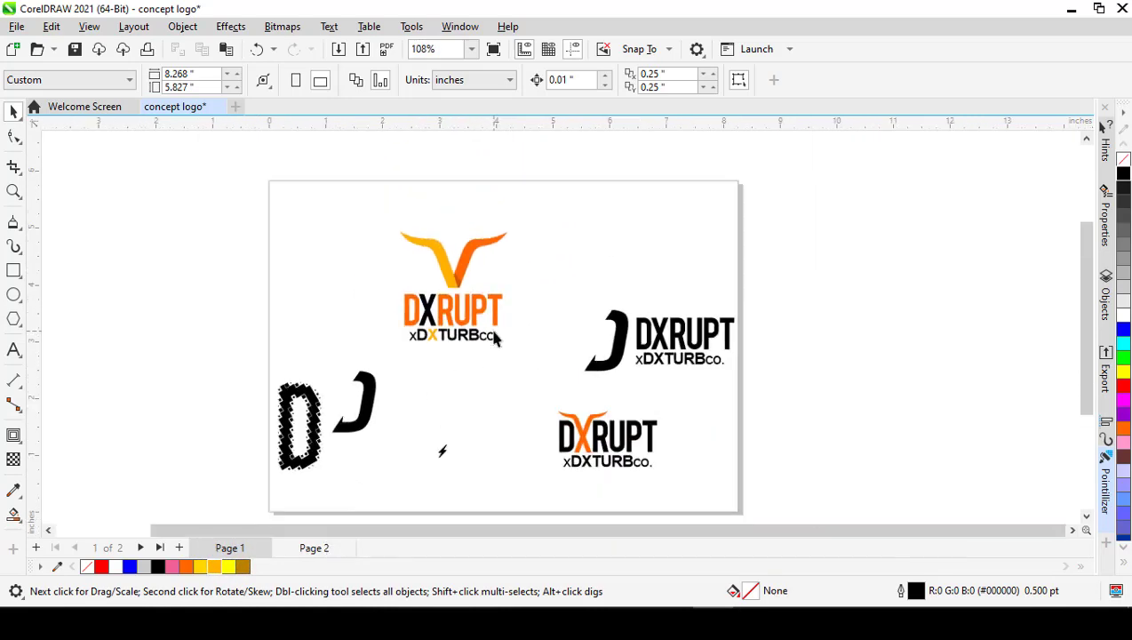
pyautogui.scroll(2, 440, 256)
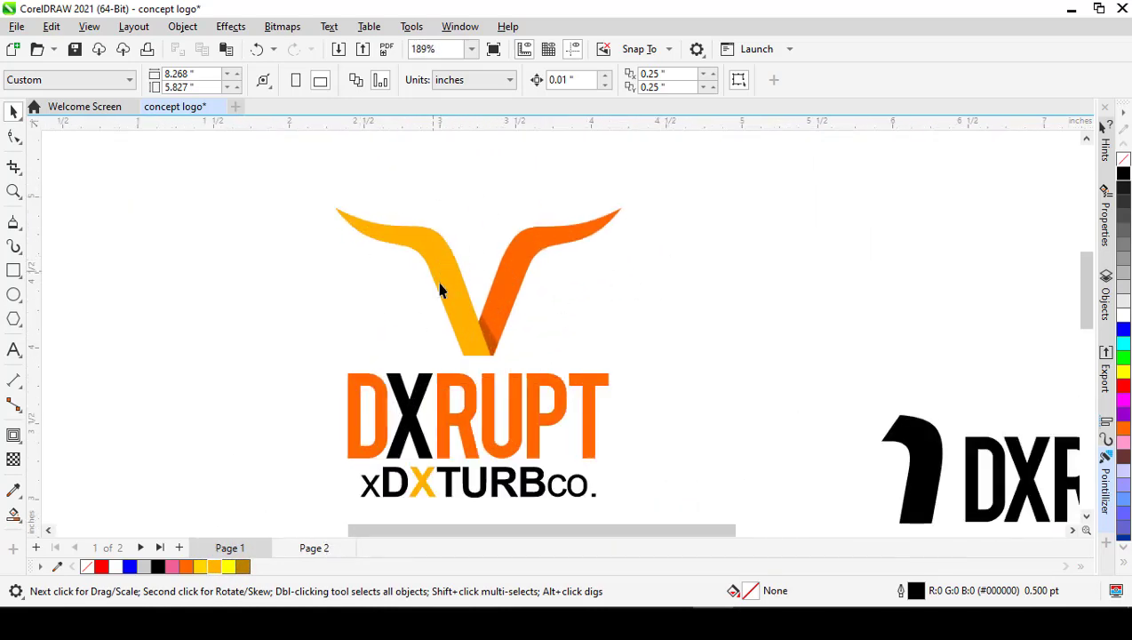
pyautogui.scroll(-5, 479, 293)
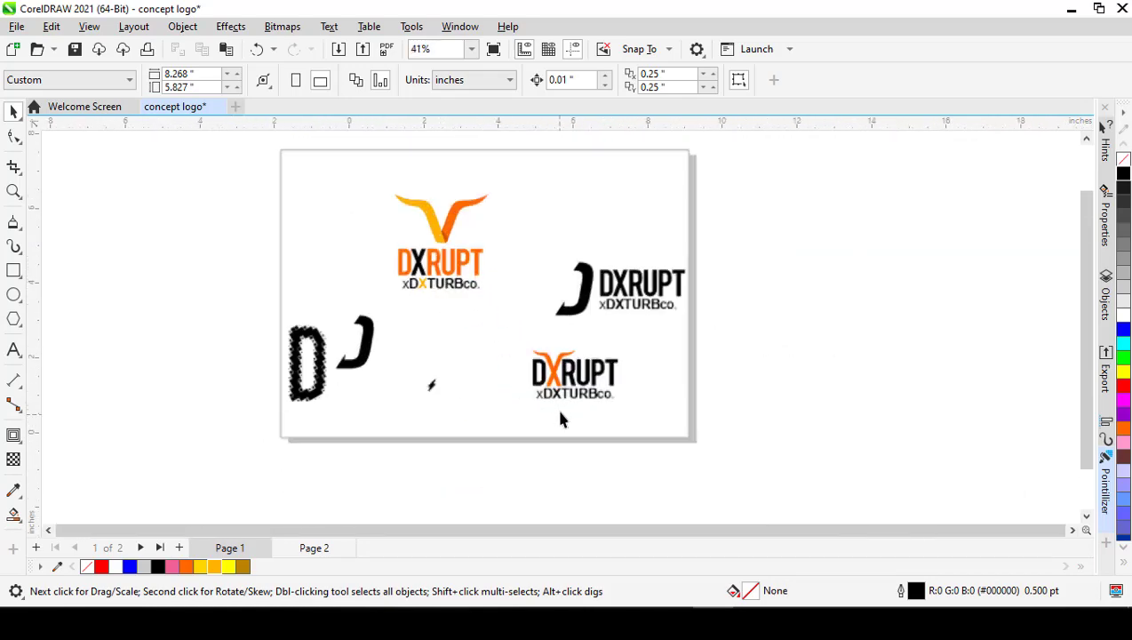
pyautogui.scroll(4, 562, 391)
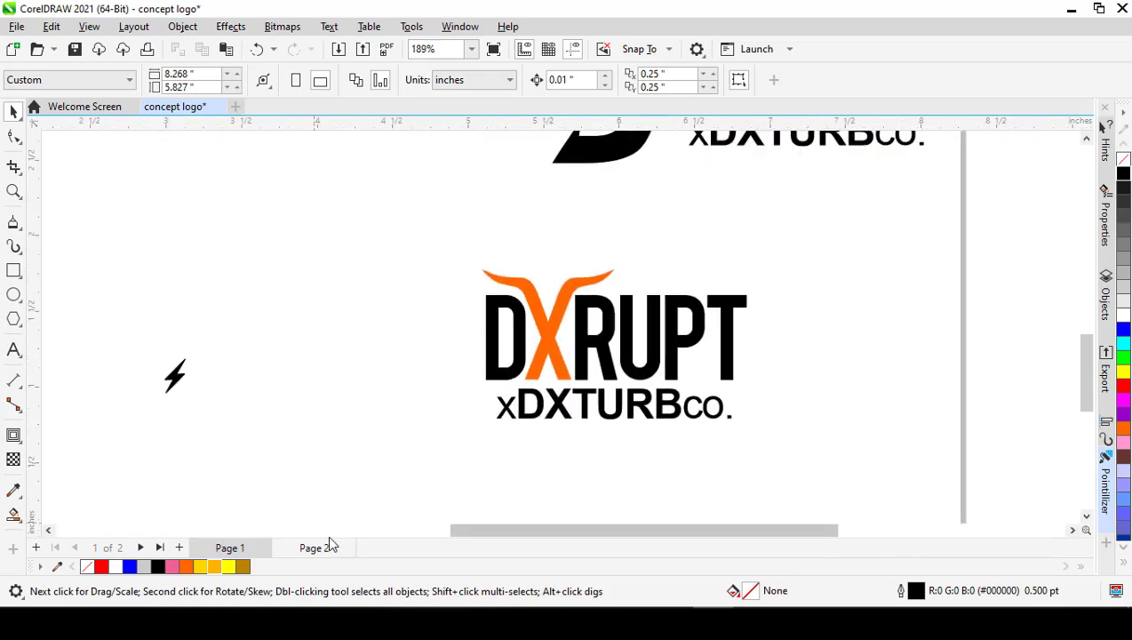
# Step: Examine the horned-X DXRUPT logo on Page 2 close up
pyautogui.click(320, 547)
pyautogui.scroll(-2, 482, 351)
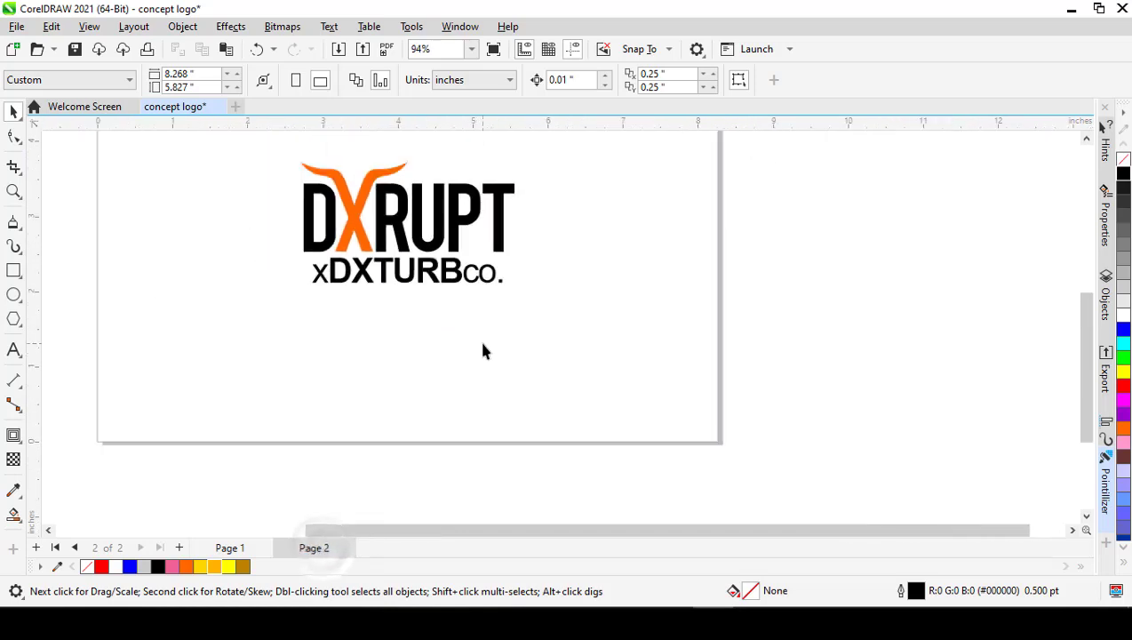
pyautogui.scroll(3, 373, 204)
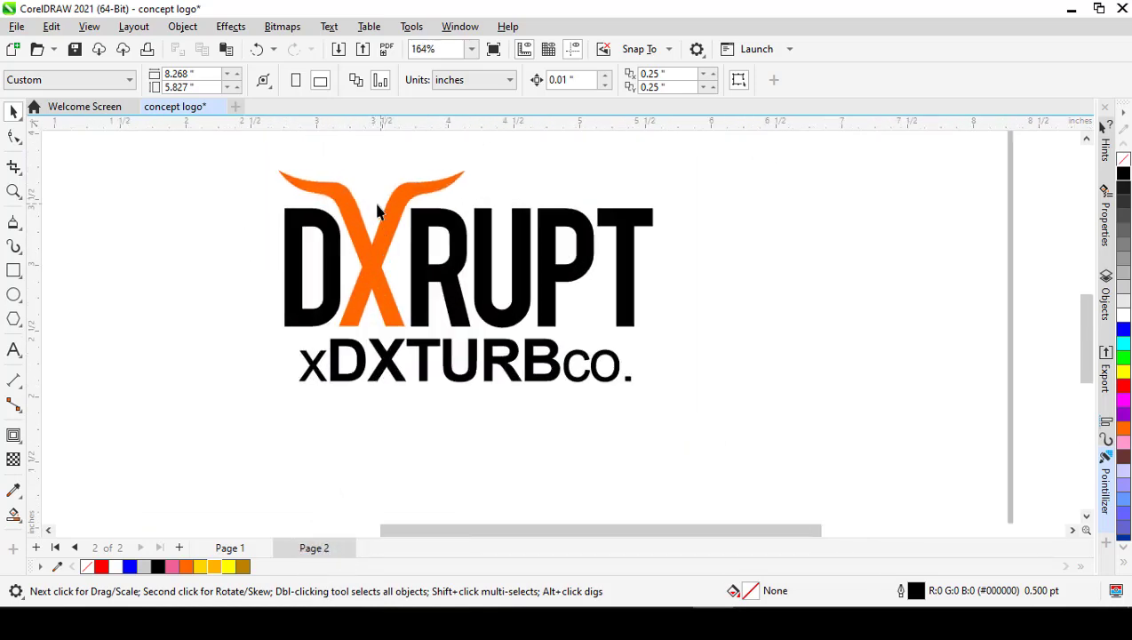
pyautogui.press('z')
pyautogui.moveTo(257, 154); pyautogui.dragTo(674, 407)
pyautogui.press('space')
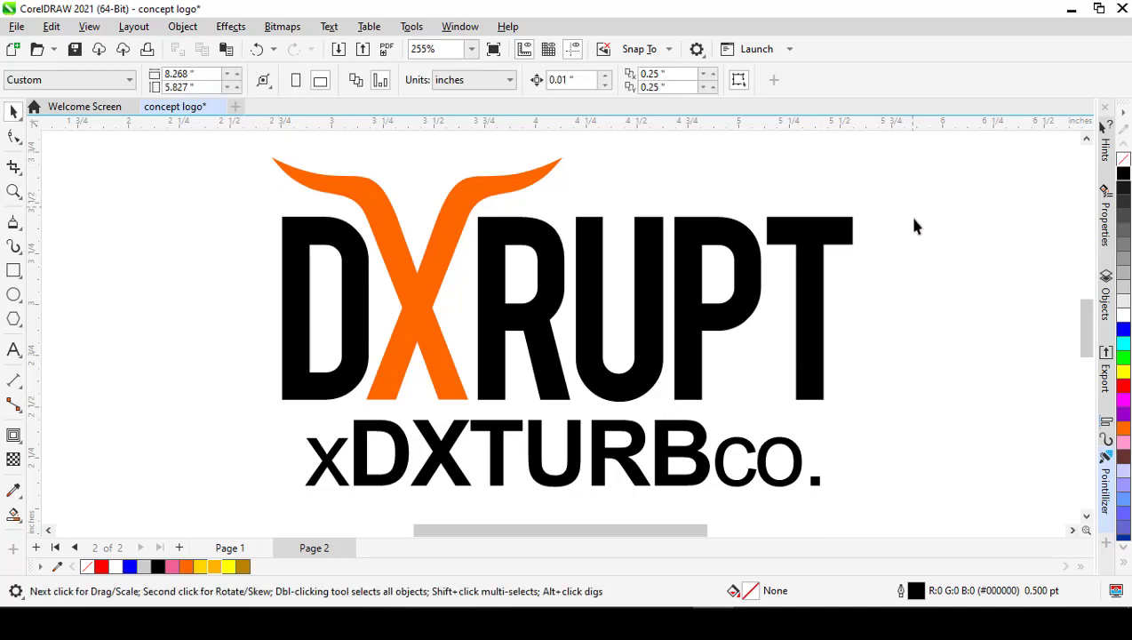
# Step: Add a blank Page 3 after Page 2 and make it the working page
pyautogui.click(178, 548)
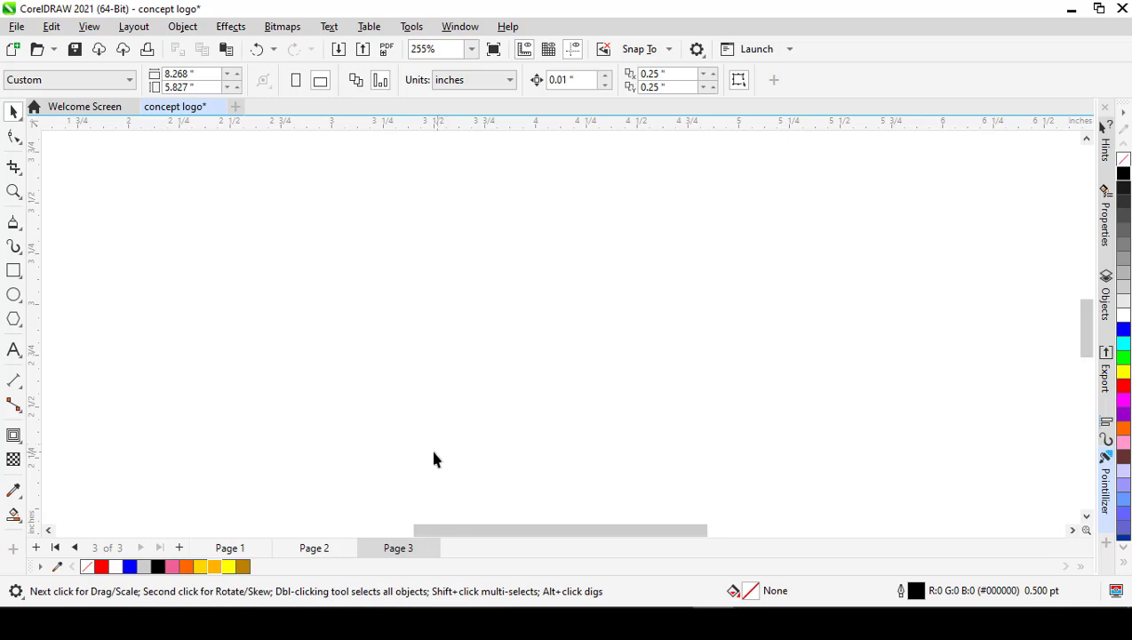
pyautogui.click(316, 546)
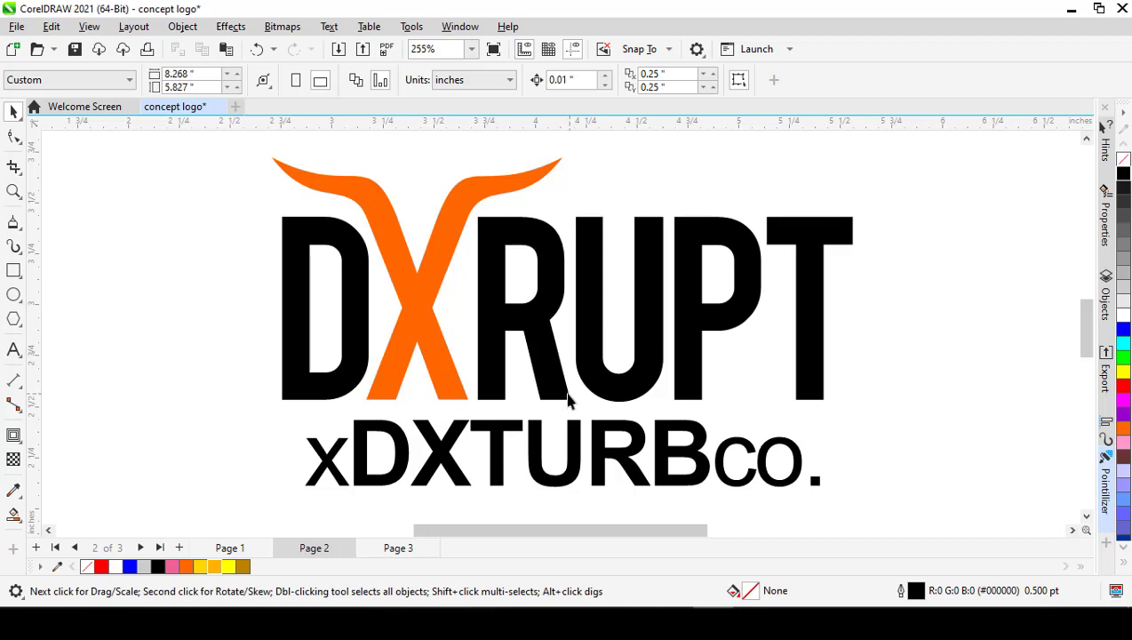
pyautogui.click(407, 550)
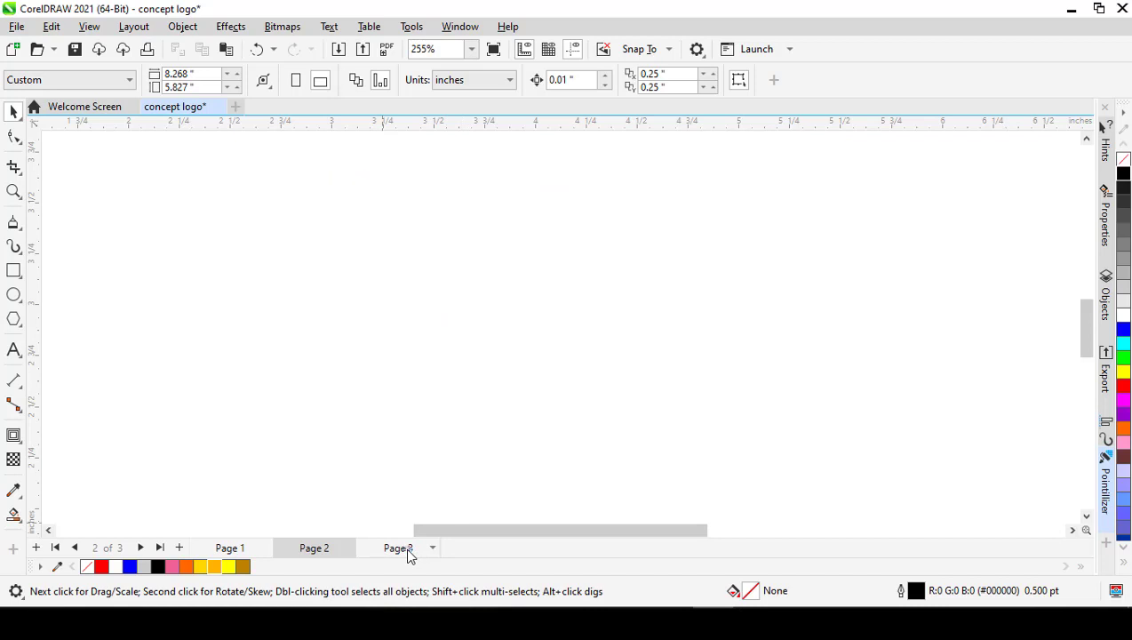
# Step: Add the artistic text "DXRUPT" in Arial 24 pt near the middle of Page 3
pyautogui.click(13, 349)
pyautogui.click(455, 294)
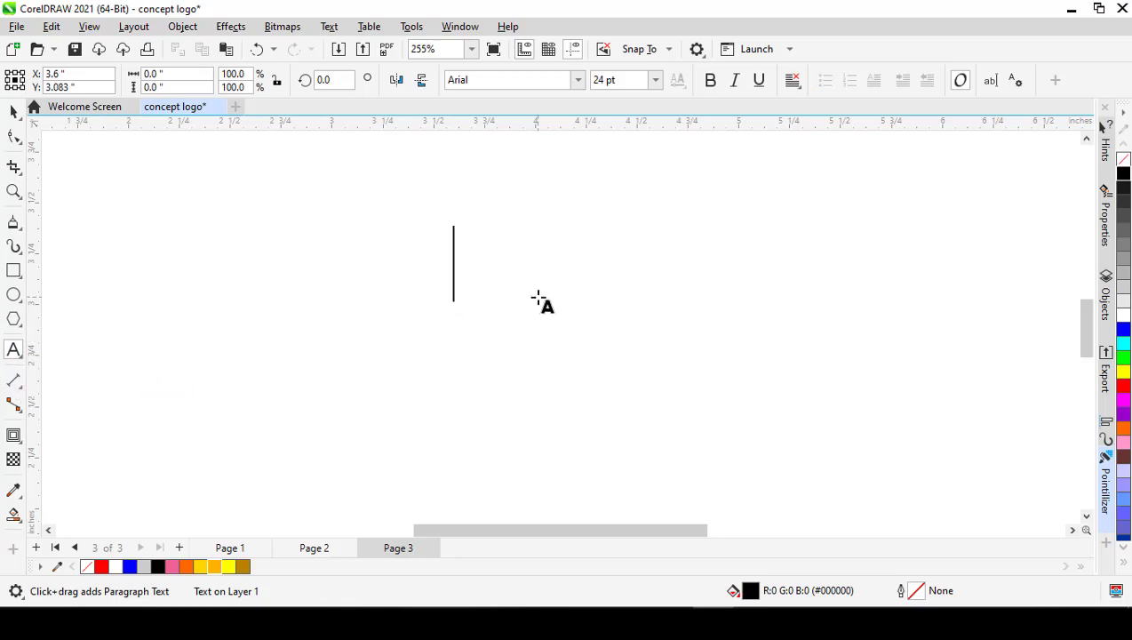
pyautogui.write('DIS')
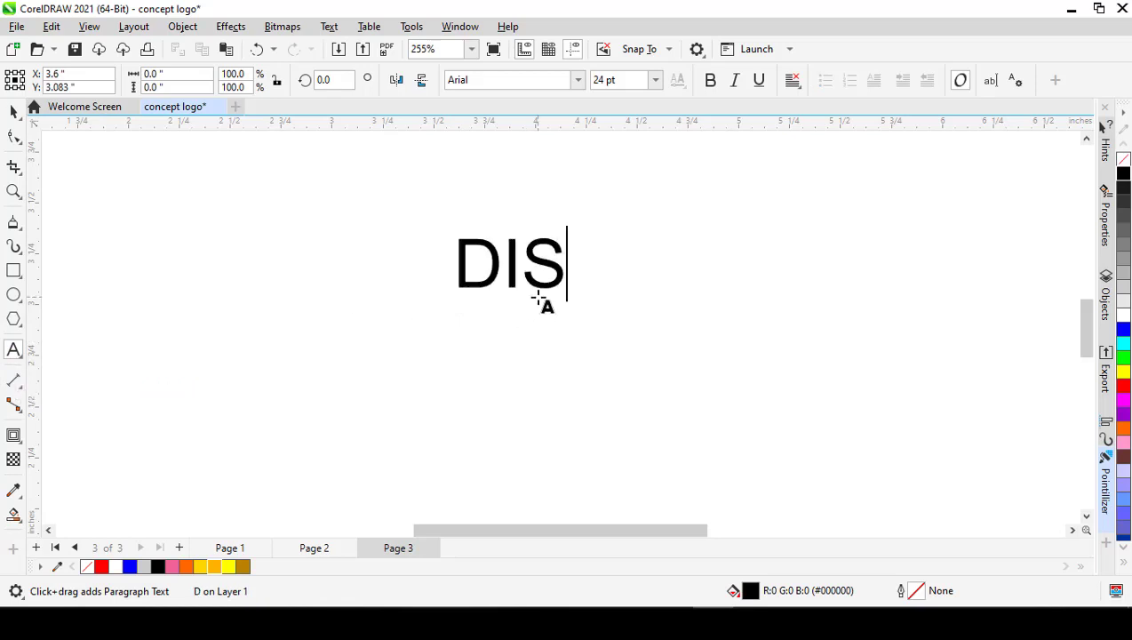
pyautogui.press('BackSpace')
pyautogui.press('BackSpace')
pyautogui.write('X')
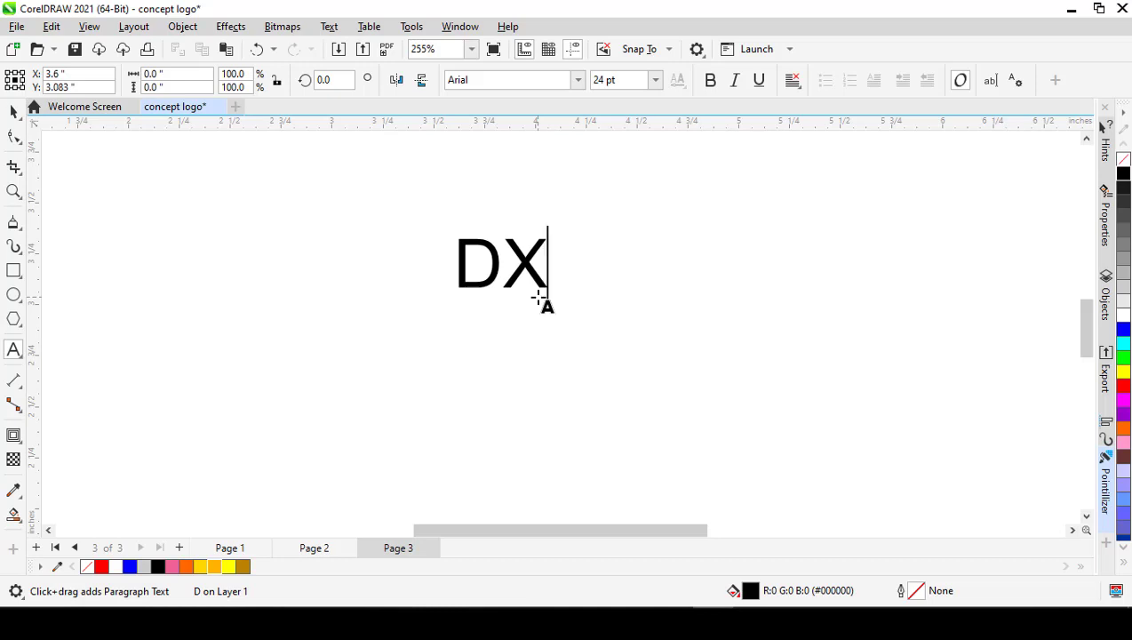
pyautogui.write('TU')
pyautogui.press('BackSpace')
pyautogui.press('BackSpace')
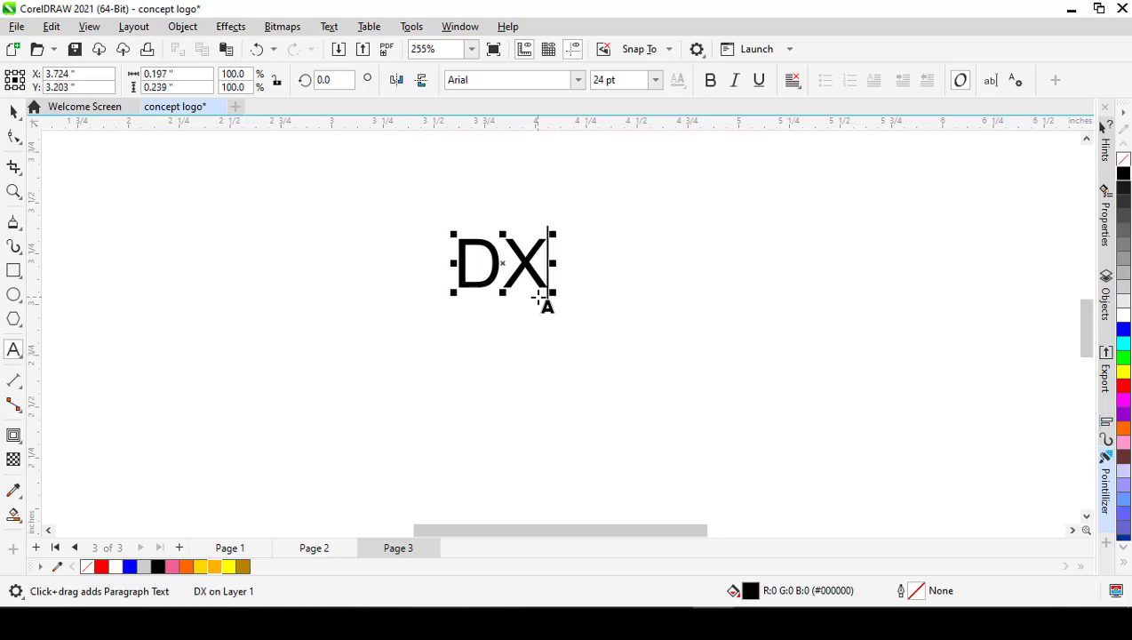
pyautogui.write('RUPT')
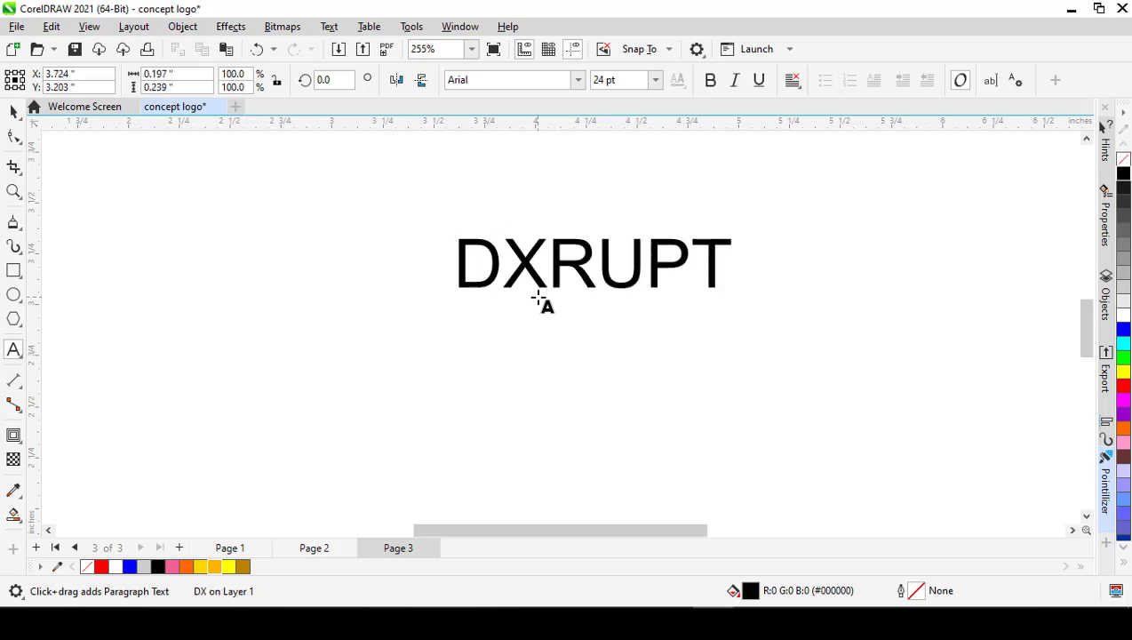
# Step: Add the second line "xDXTURBco" below DXRUPT and move the text block left and slightly down
pyautogui.press('Return')
pyautogui.write('X')
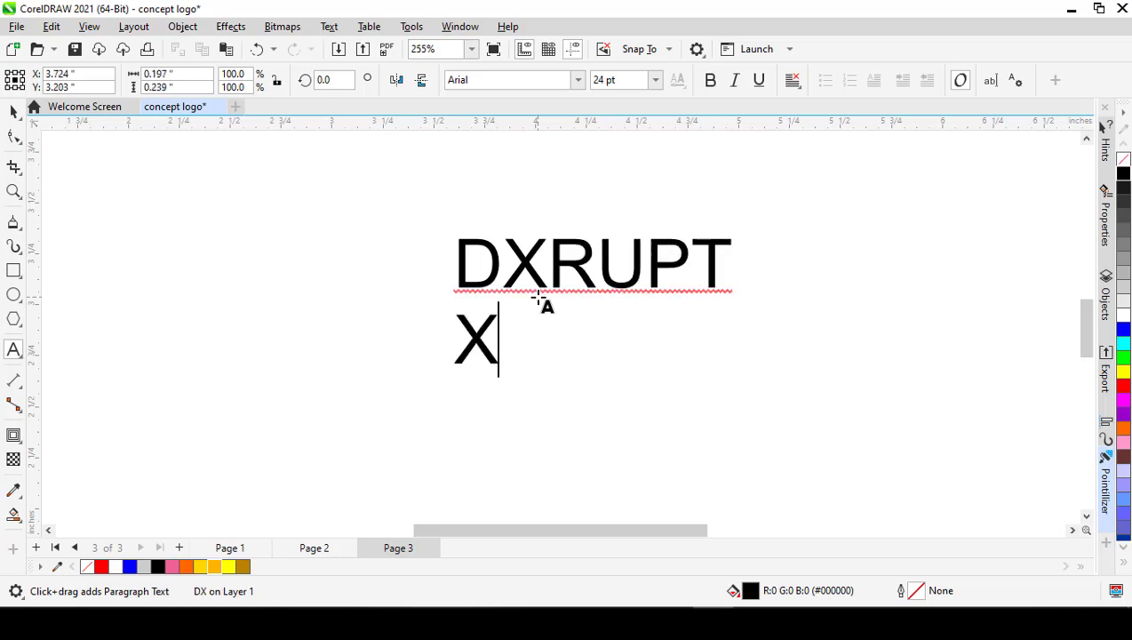
pyautogui.press('BackSpace')
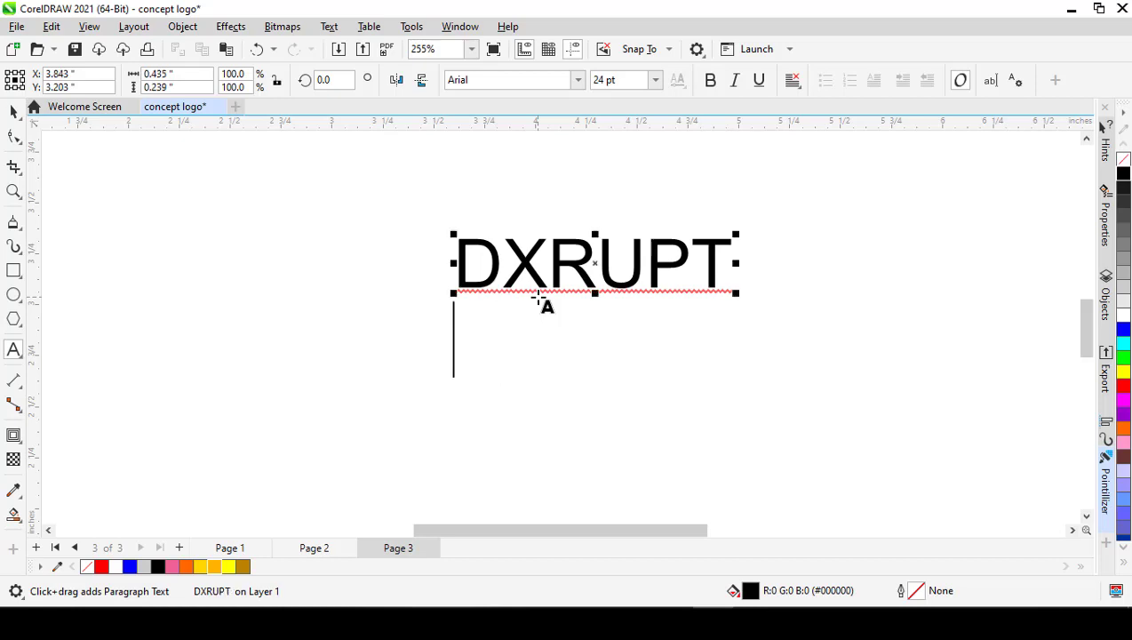
pyautogui.write('x')
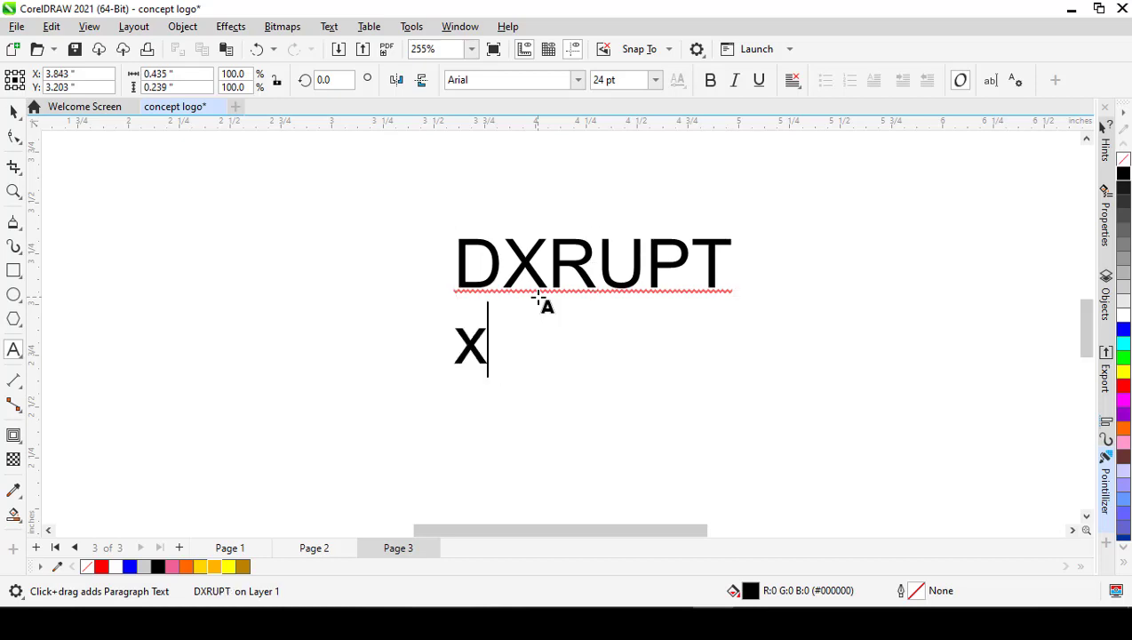
pyautogui.write('DXTURB')
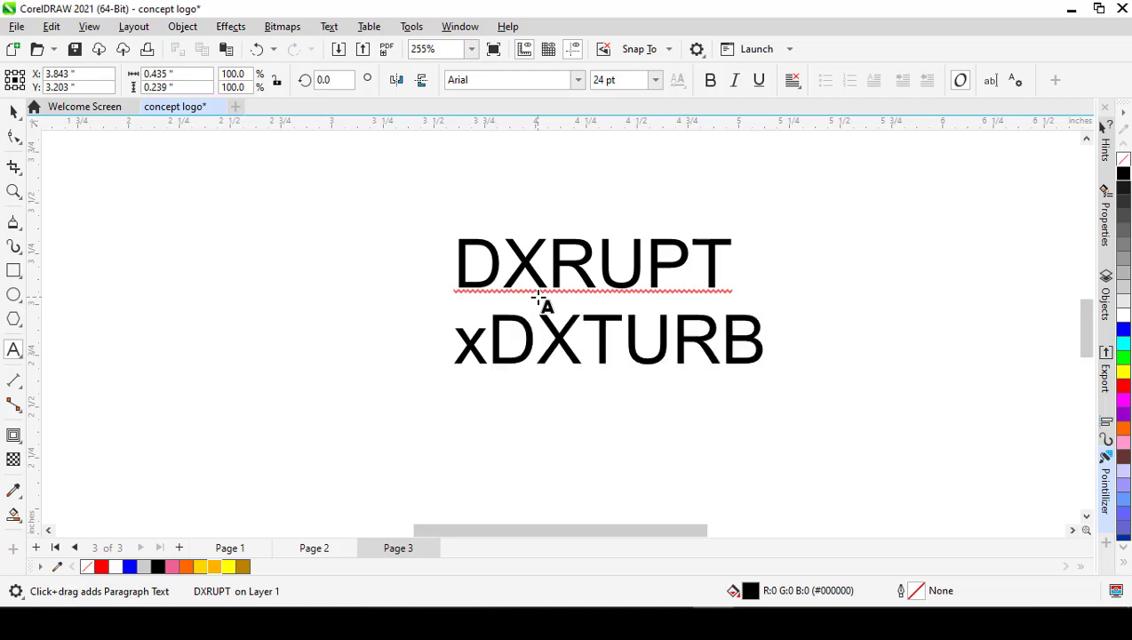
pyautogui.write('co')
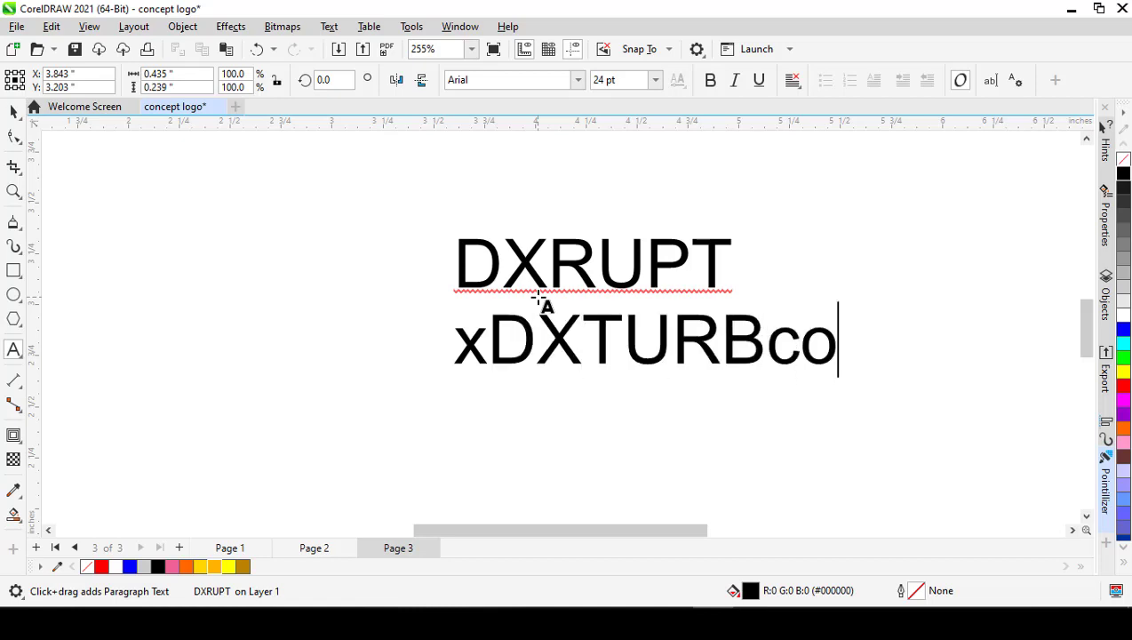
pyautogui.hotkey('ctrl', 'space')
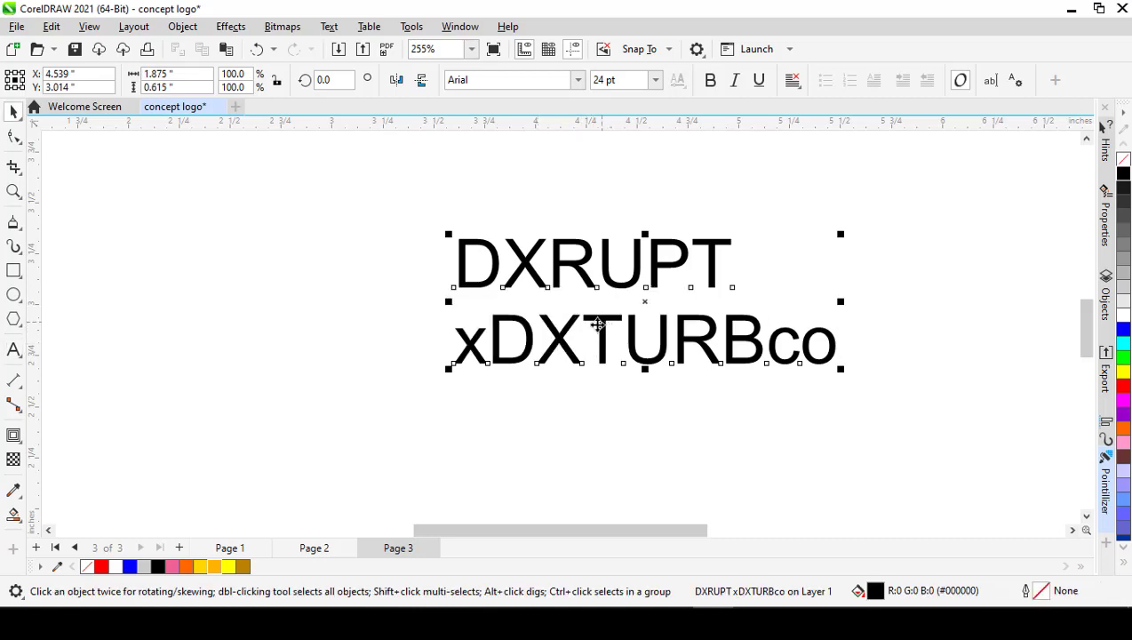
pyautogui.moveTo(599, 336); pyautogui.dragTo(489, 367)
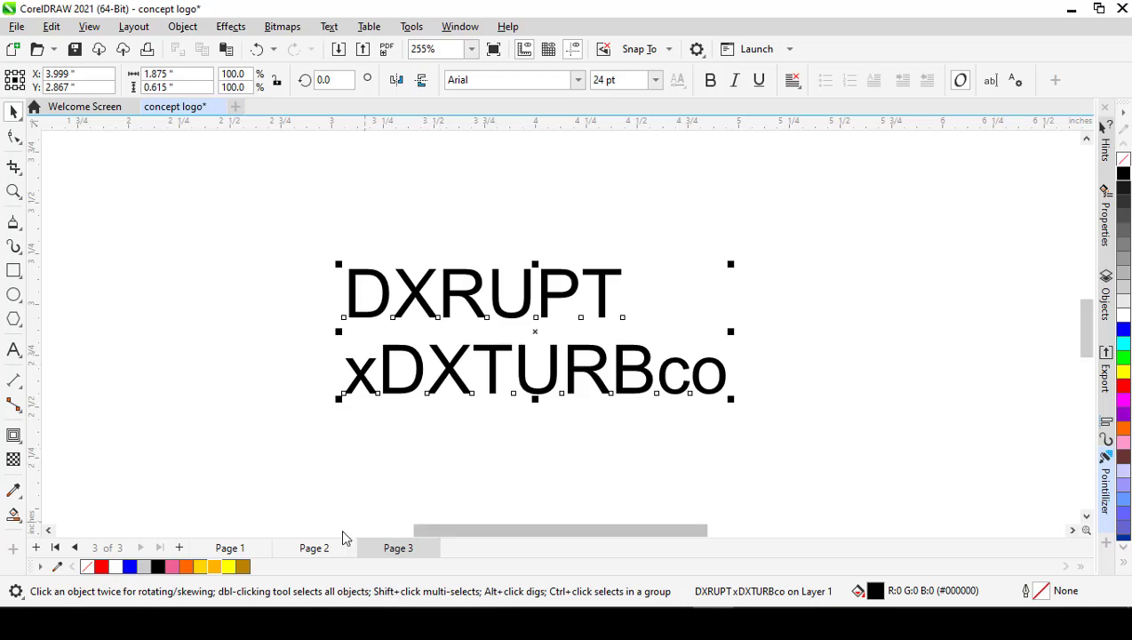
# Step: Check the reference logo on Page 2, and break the Page 3 text apart into two separate line objects
pyautogui.click(321, 549)
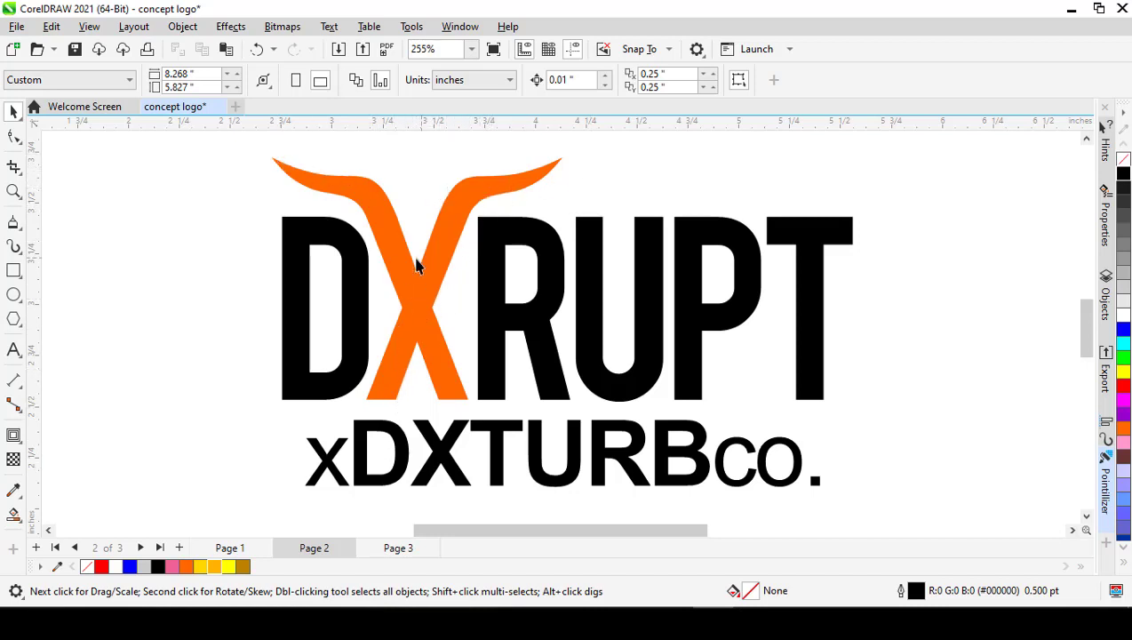
pyautogui.click(398, 548)
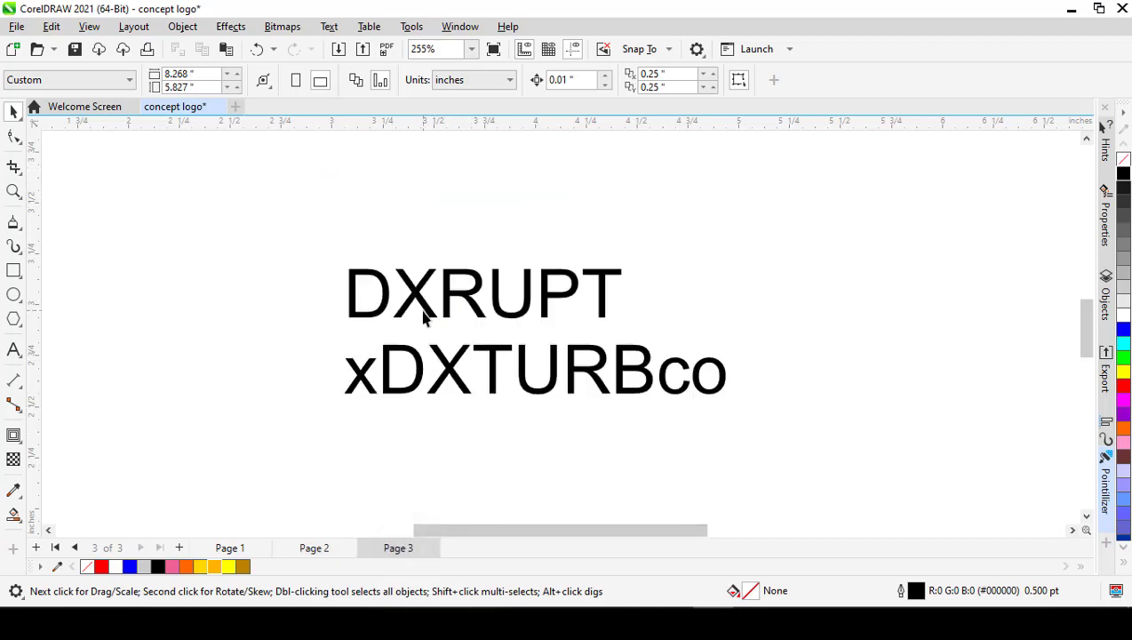
pyautogui.click(426, 311)
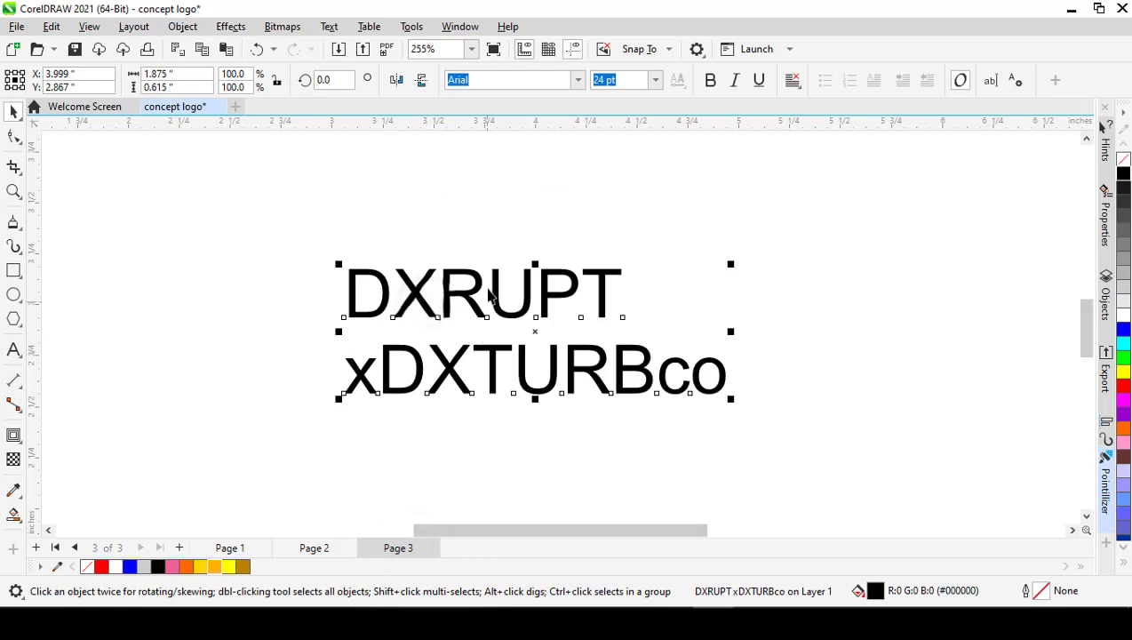
pyautogui.click(480, 224)
pyautogui.click(480, 293)
pyautogui.hotkey('ctrl', 'k')
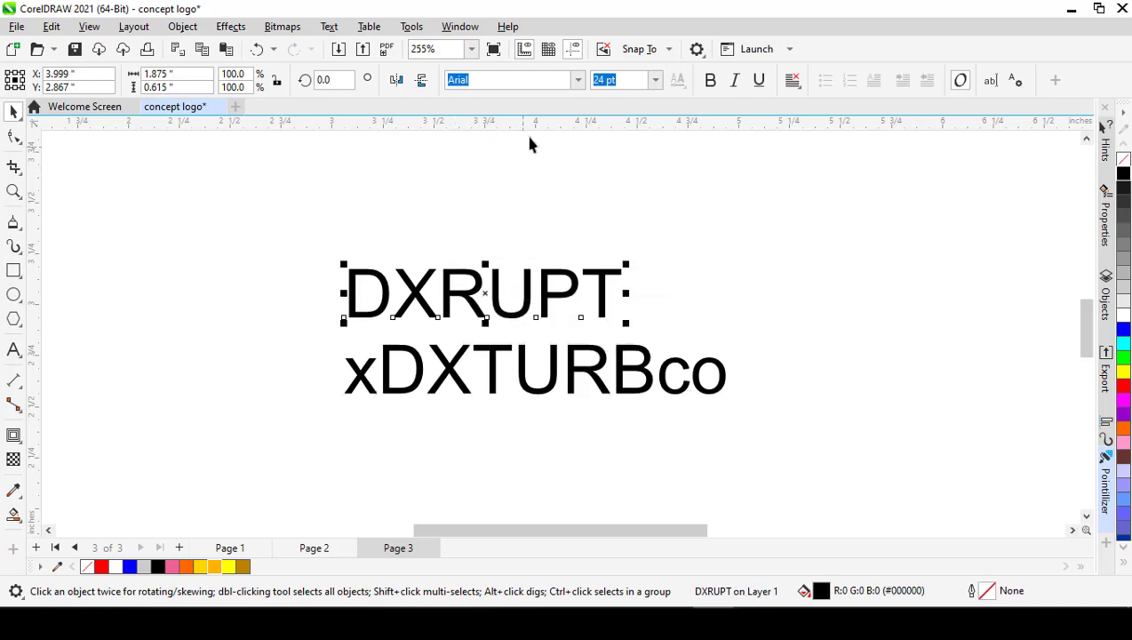
# Step: Set the font of the DXRUPT line to Bebas
pyautogui.click(579, 82)
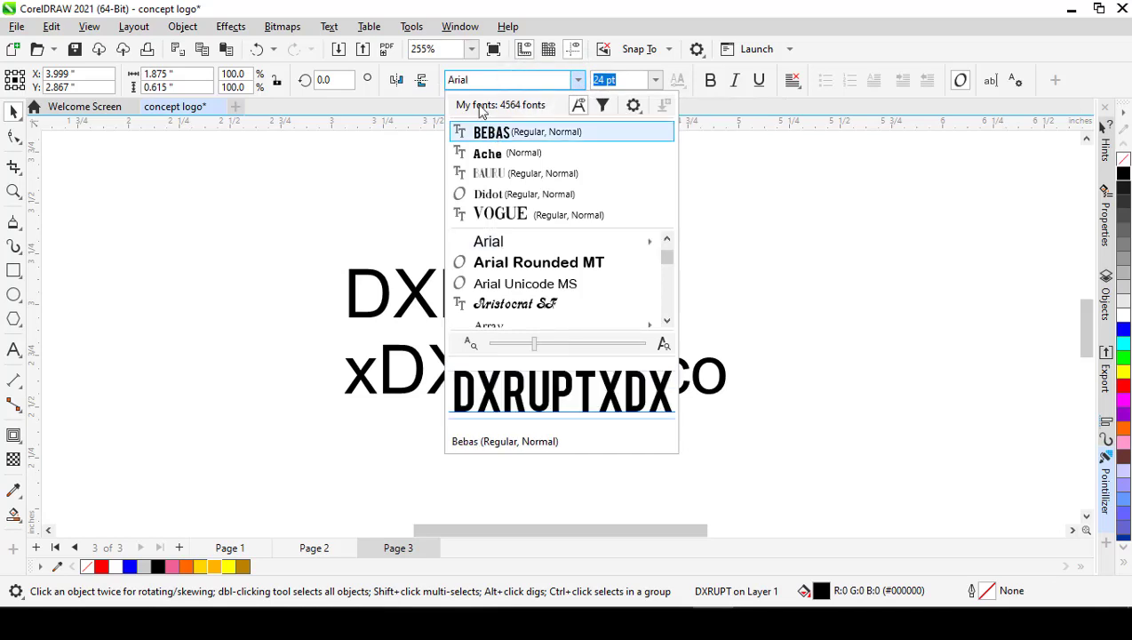
pyautogui.click(489, 82)
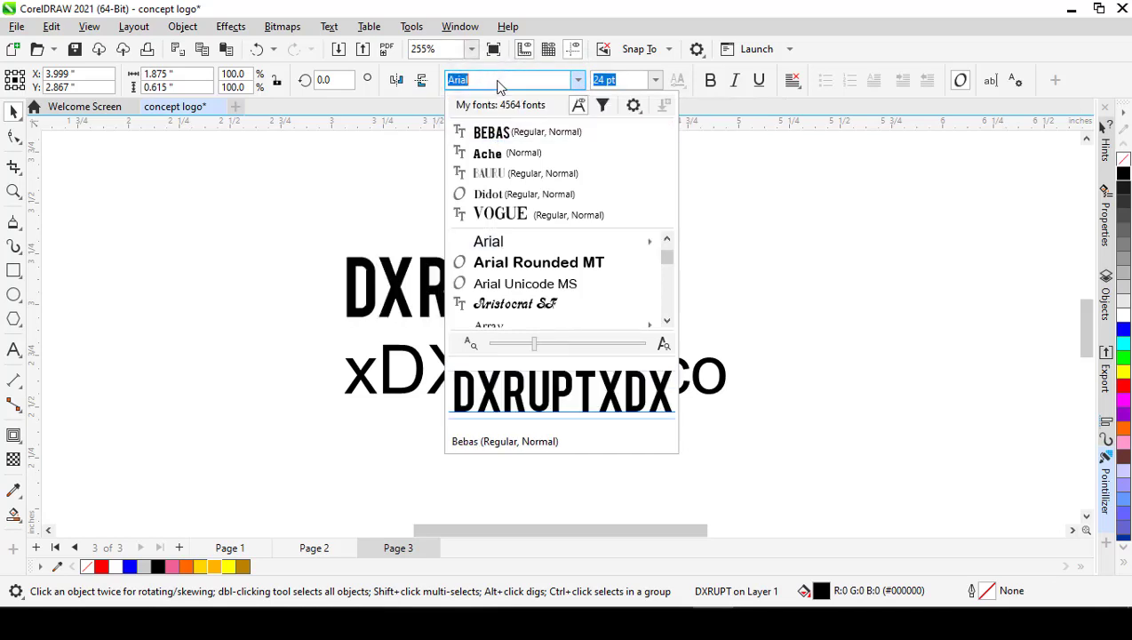
pyautogui.write('beb')
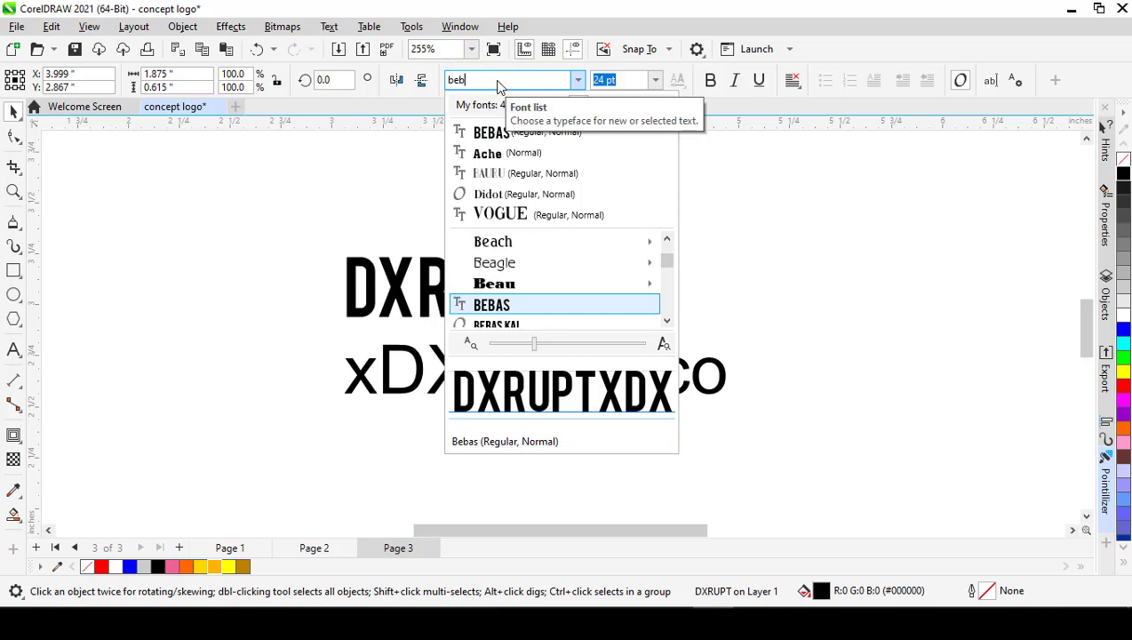
pyautogui.click(484, 132)
pyautogui.click(525, 228)
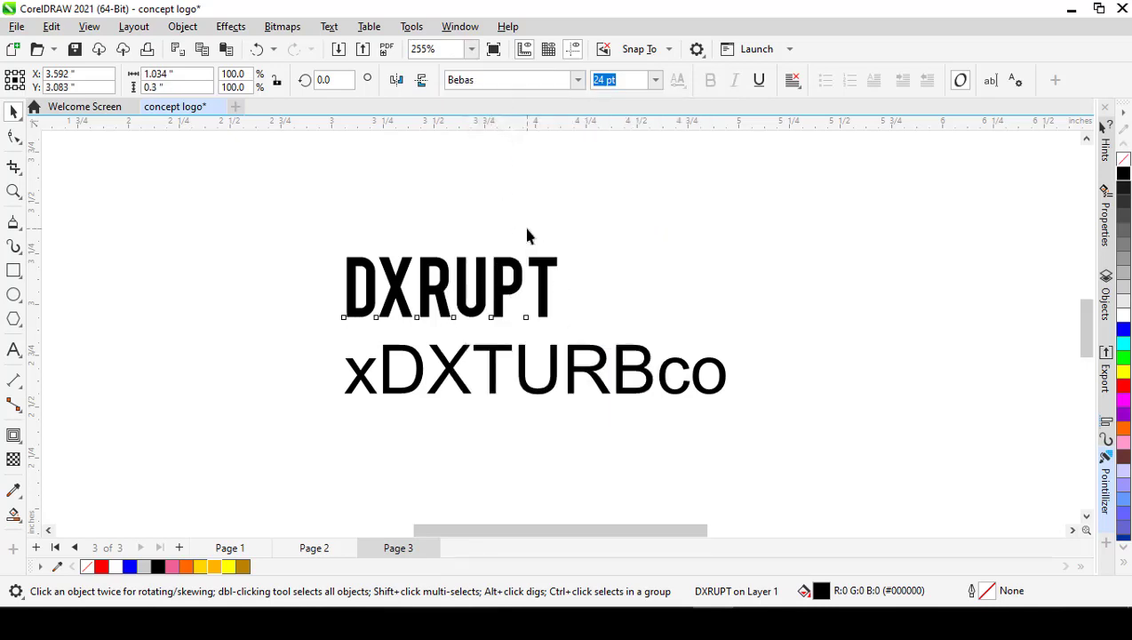
# Step: Scale the DXRUPT line up proportionally to about 40 pt, roughly 1.73 inches wide
pyautogui.click(544, 270)
pyautogui.moveTo(563, 247); pyautogui.dragTo(705, 210)
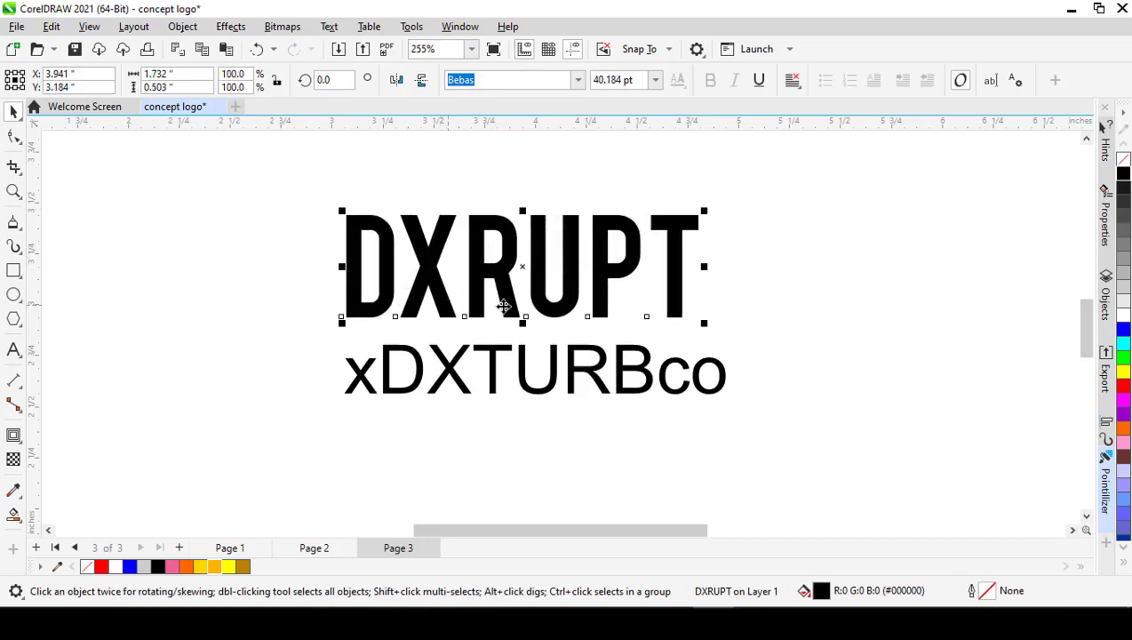
pyautogui.click(306, 281)
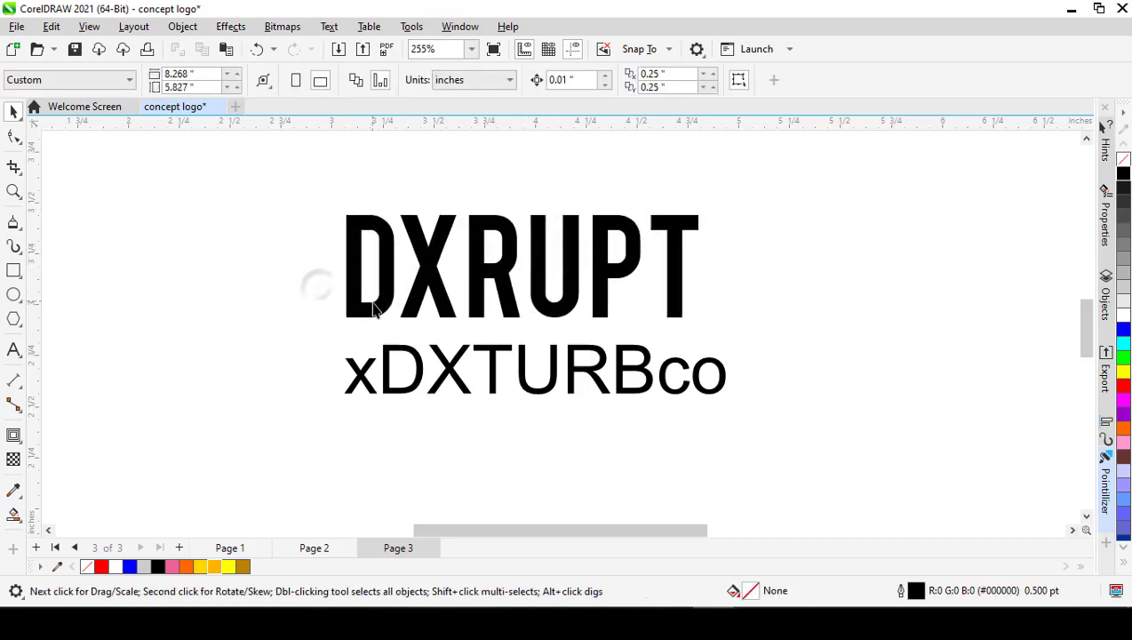
# Step: Tighten the character spacing of the DXRUPT line to a width of about 1.5 inches
pyautogui.click(375, 322)
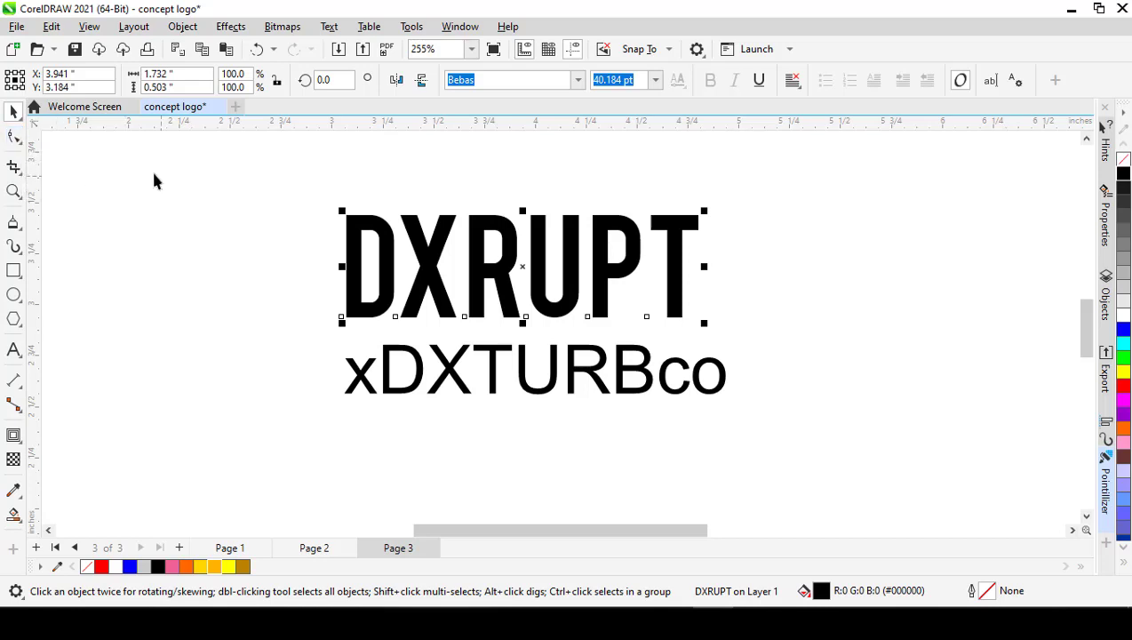
pyautogui.click(12, 139)
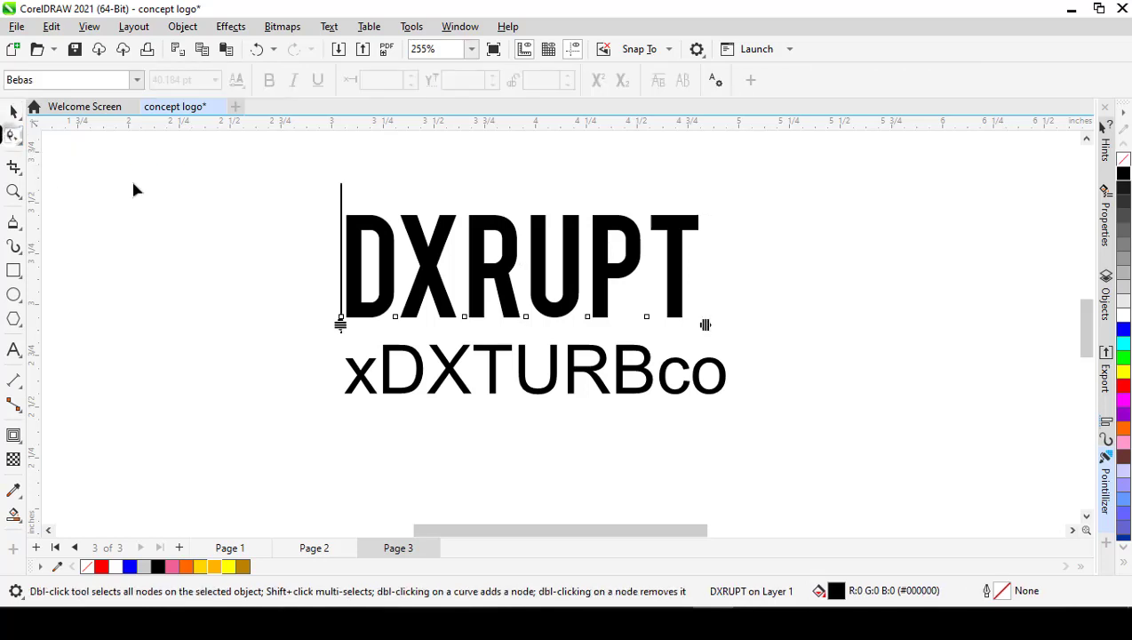
pyautogui.moveTo(705, 326); pyautogui.dragTo(654, 325)
pyautogui.press('space')
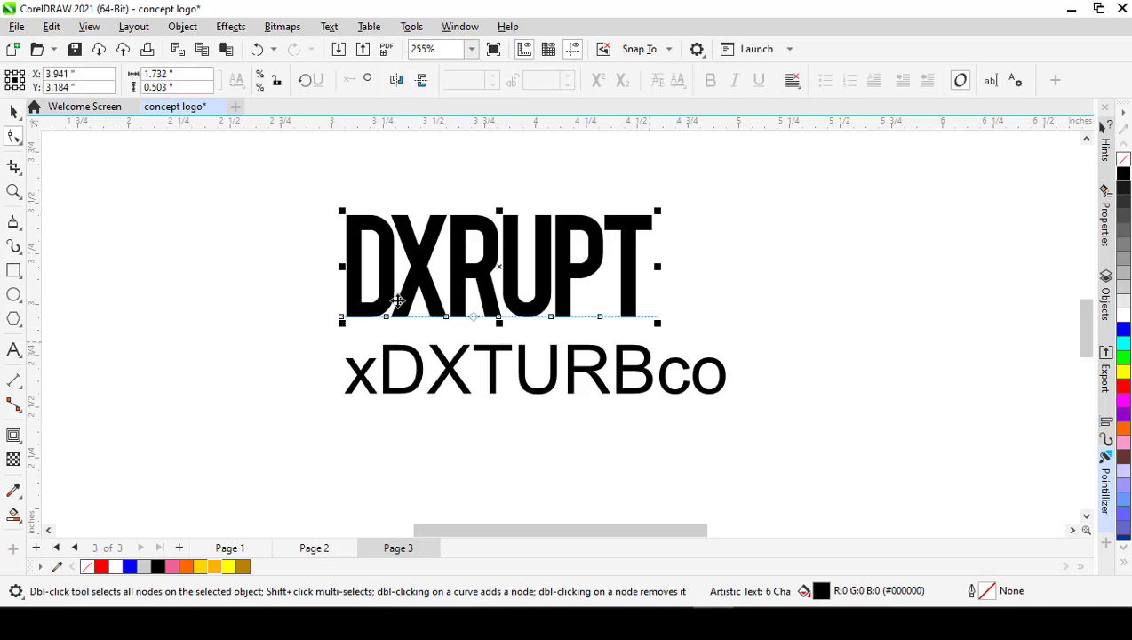
pyautogui.click(298, 293)
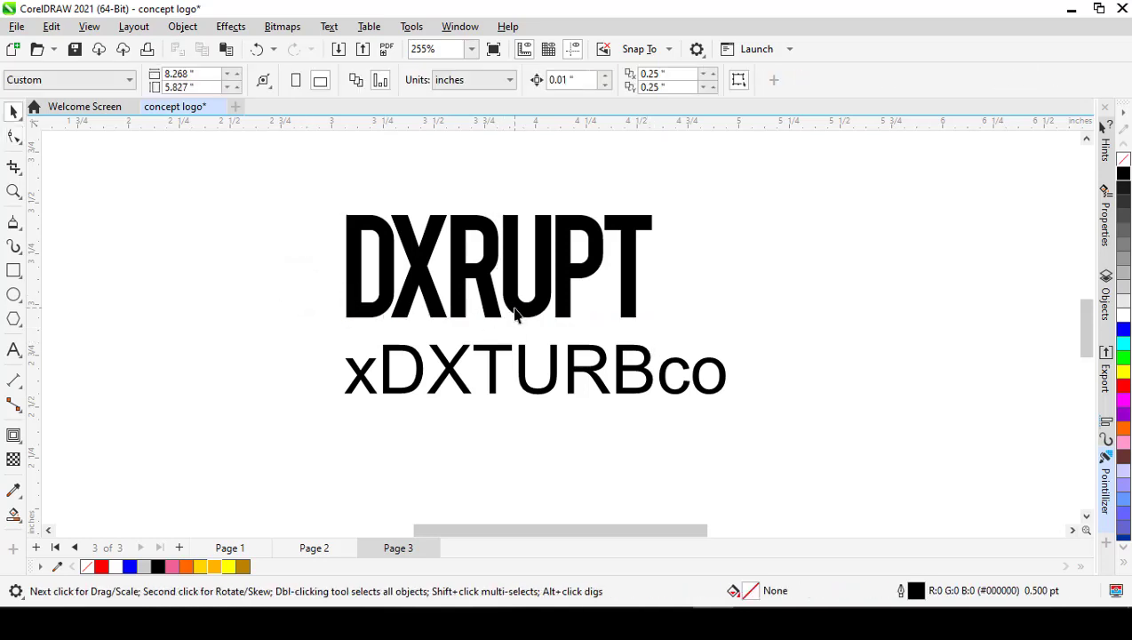
# Step: Make the letters DXTURB bold in the xDXTURBco line, leaving the x and co regular
pyautogui.click(515, 313)
pyautogui.click(647, 380)
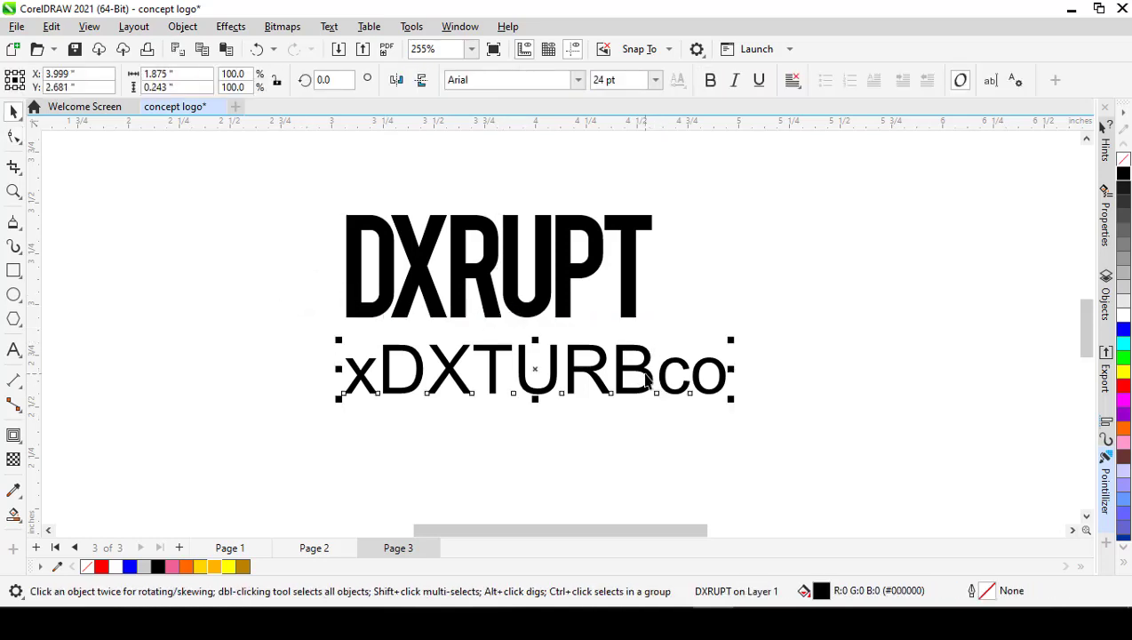
pyautogui.doubleClick(381, 369)
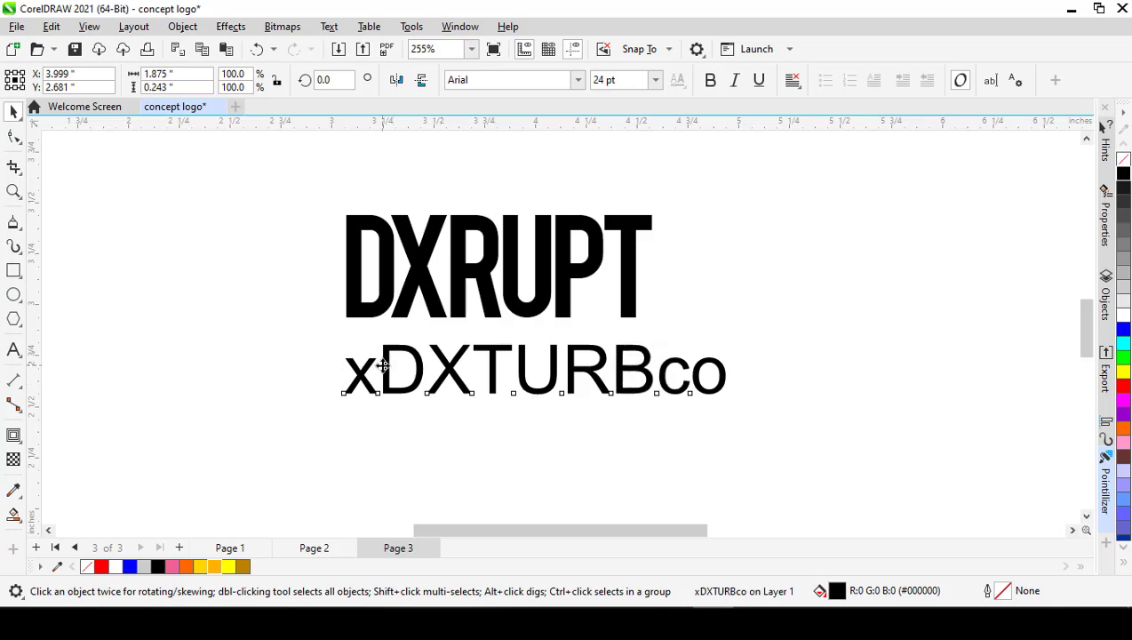
pyautogui.moveTo(381, 369); pyautogui.dragTo(646, 366)
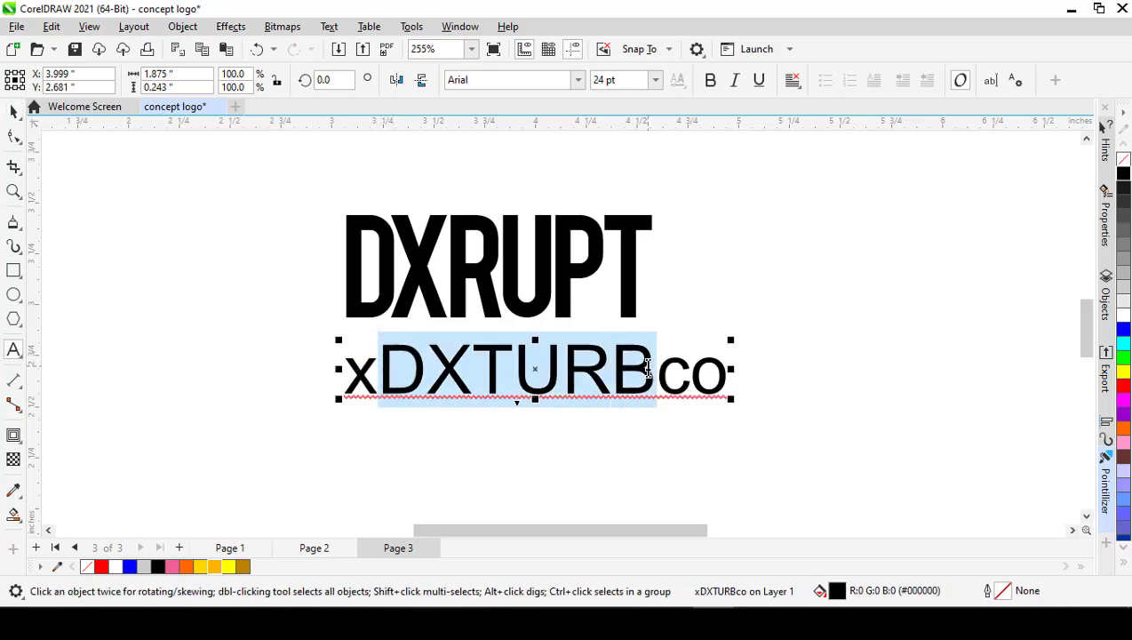
pyautogui.hotkey('ctrl', 'b')
pyautogui.hotkey('ctrl', 'space')
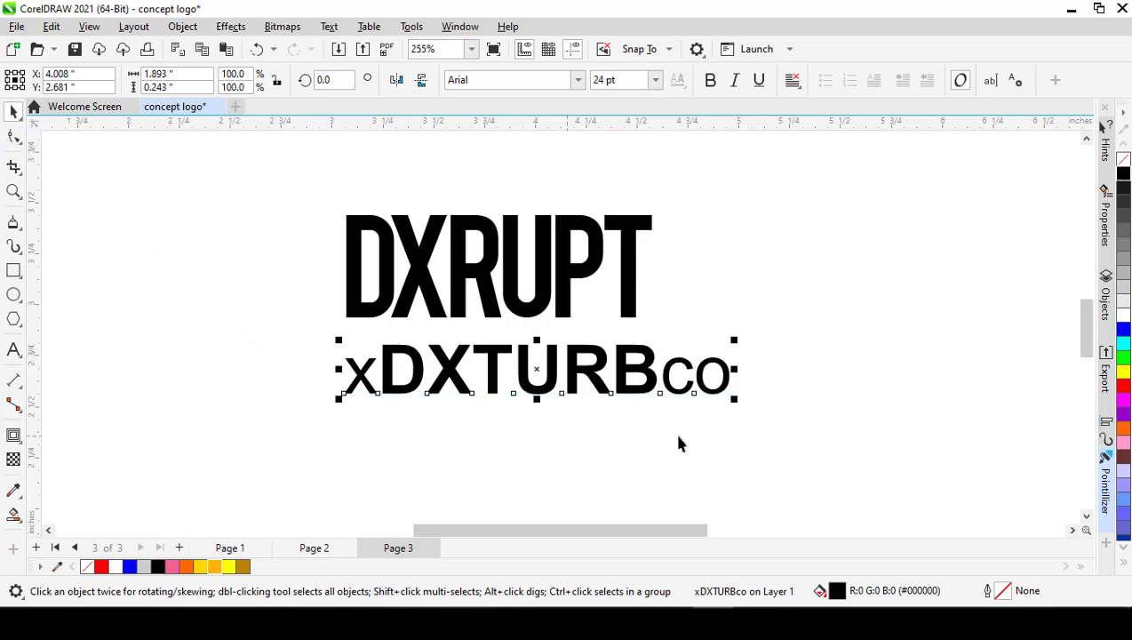
# Step: Scale the xDXTURBco line down proportionally to about 15.9 pt and center it close beneath DXRUPT
pyautogui.moveTo(734, 396); pyautogui.dragTo(613, 384)
pyautogui.moveTo(515, 365); pyautogui.dragTo(532, 350)
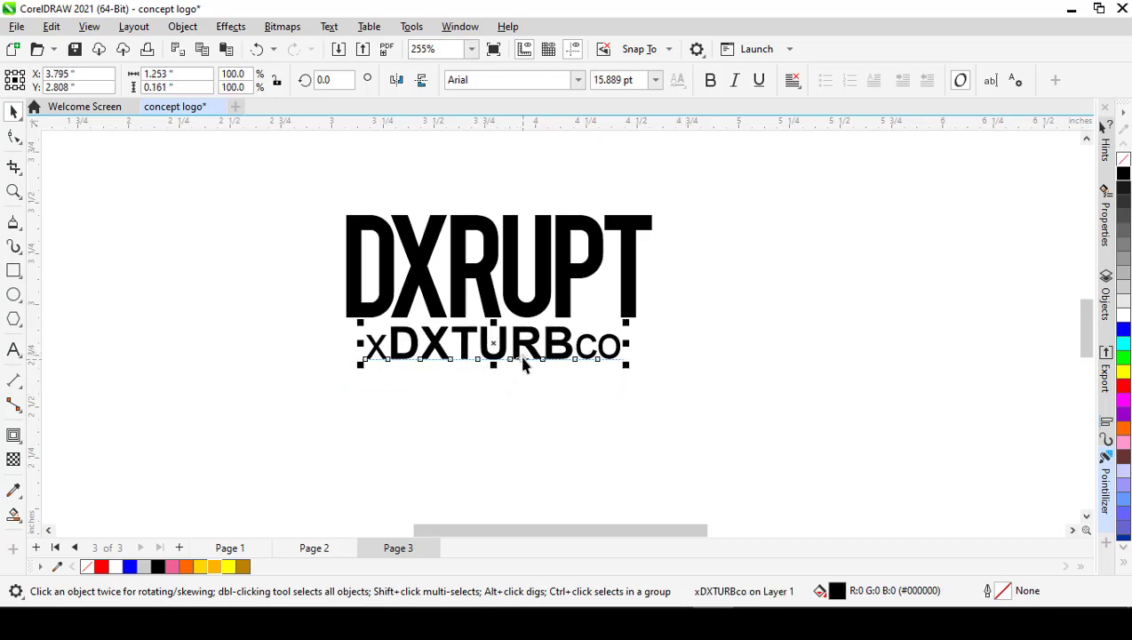
pyautogui.keyDown('shift'); pyautogui.click(489, 302); pyautogui.keyUp('shift')
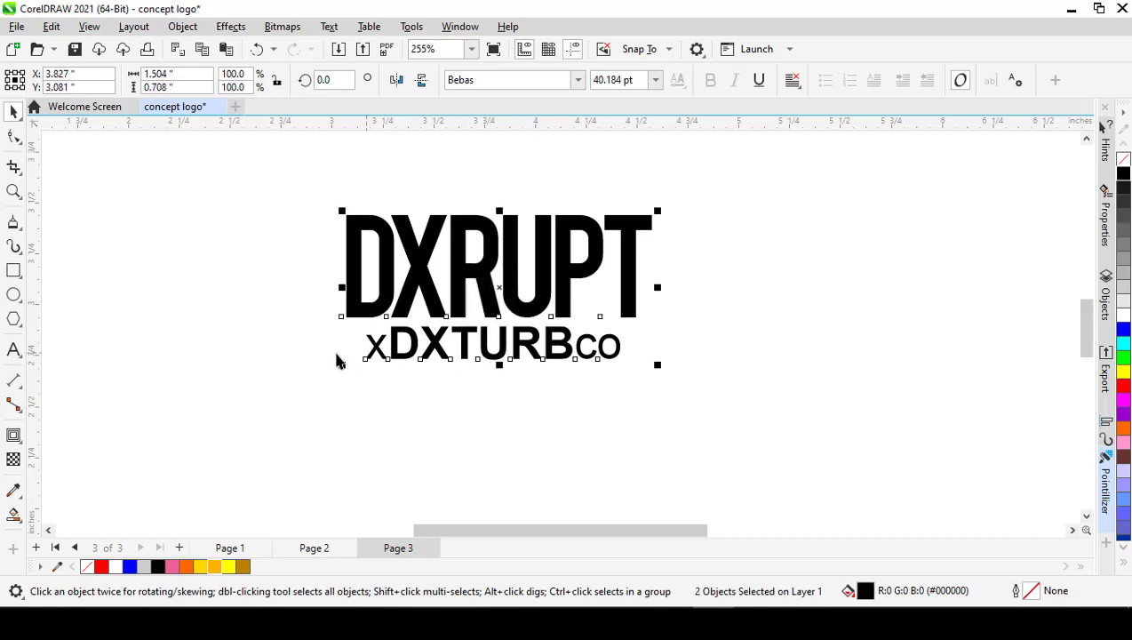
pyautogui.click(315, 402)
pyautogui.click(405, 356)
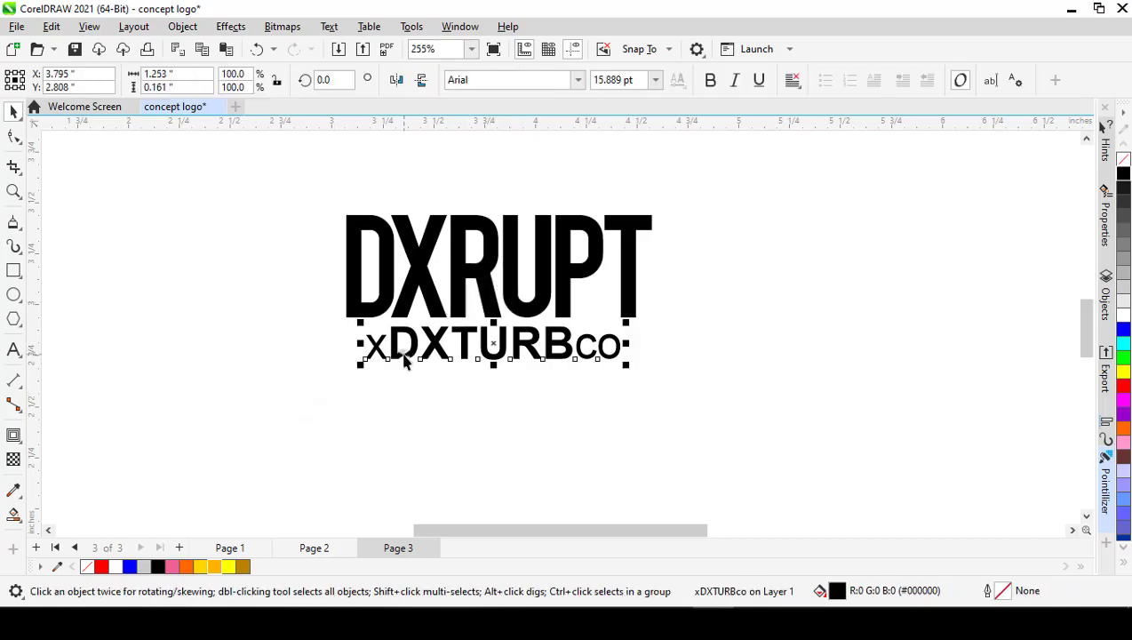
pyautogui.keyDown('shift'); pyautogui.click(424, 283); pyautogui.keyUp('shift')
pyautogui.press('c')
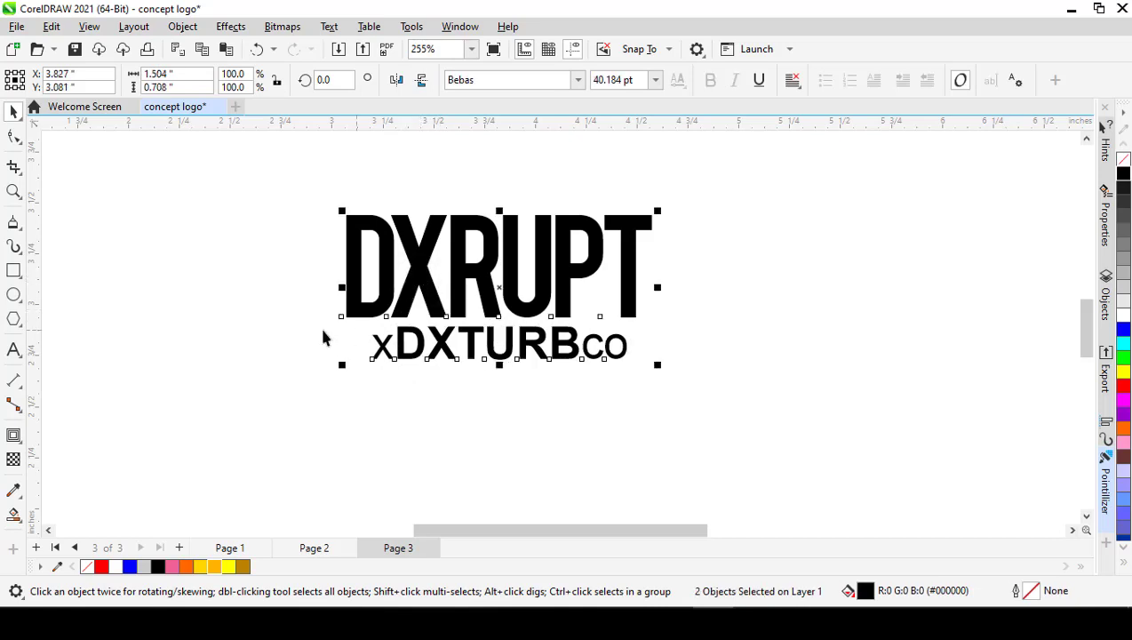
pyautogui.click(258, 332)
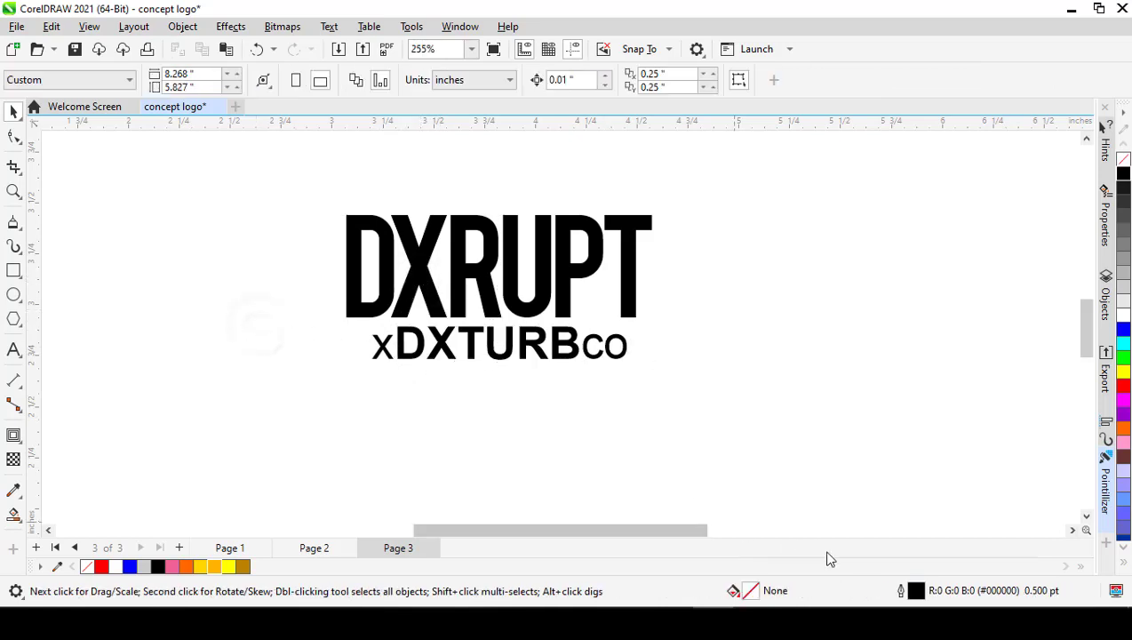
# Step: Tighten the character spacing of the xDXTURBco line slightly and center it beneath DXRUPT again
pyautogui.click(575, 356)
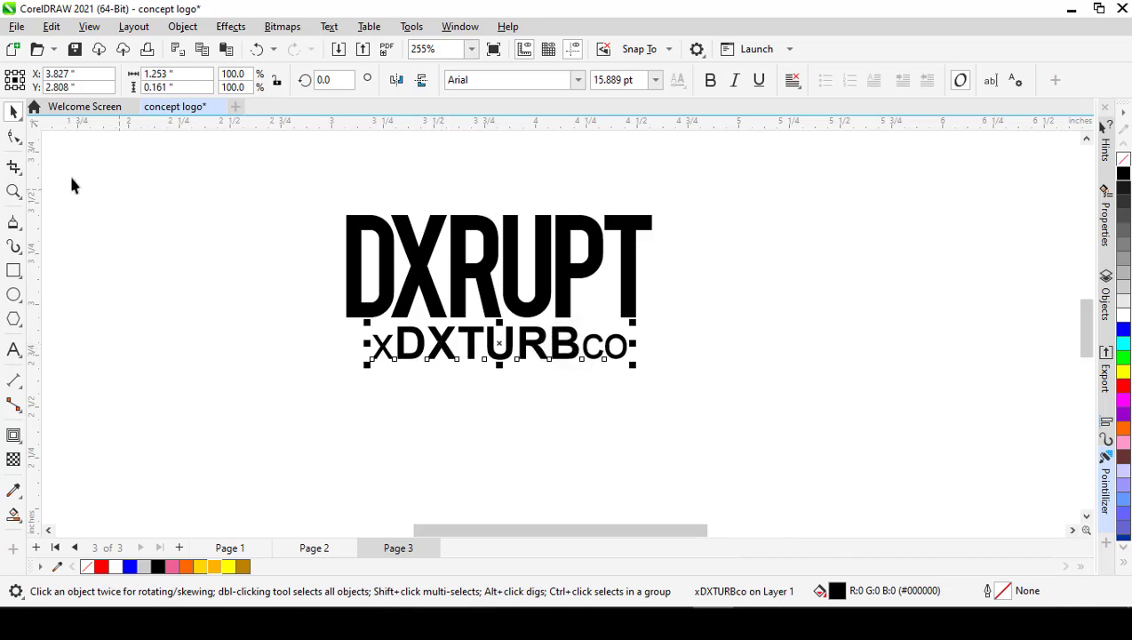
pyautogui.click(15, 139)
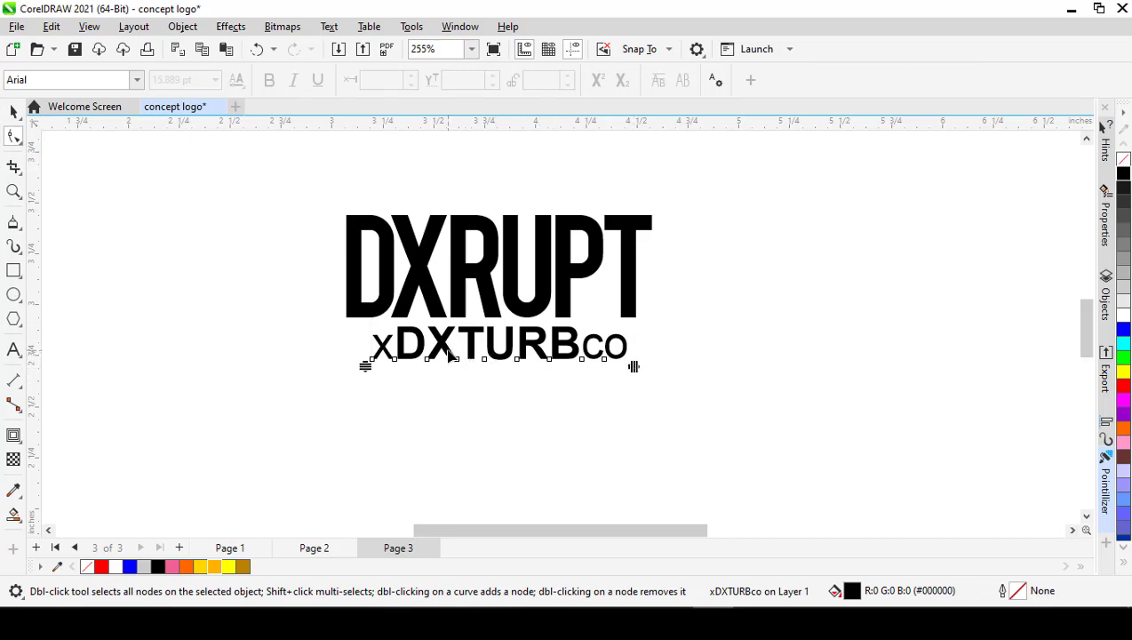
pyautogui.moveTo(634, 368); pyautogui.dragTo(615, 368)
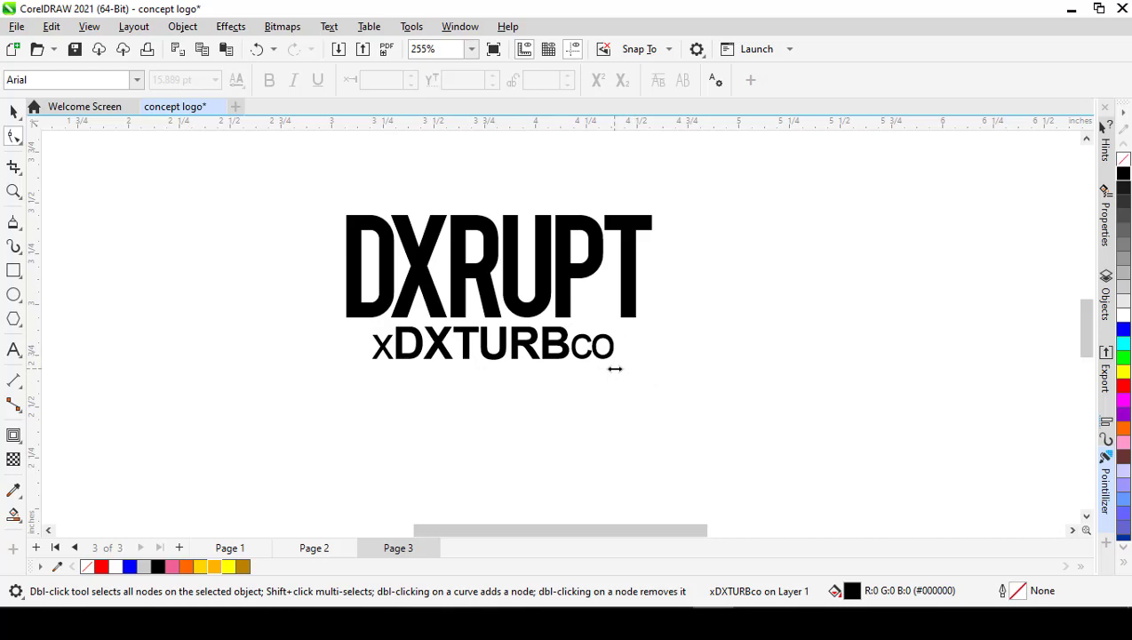
pyautogui.click(13, 111)
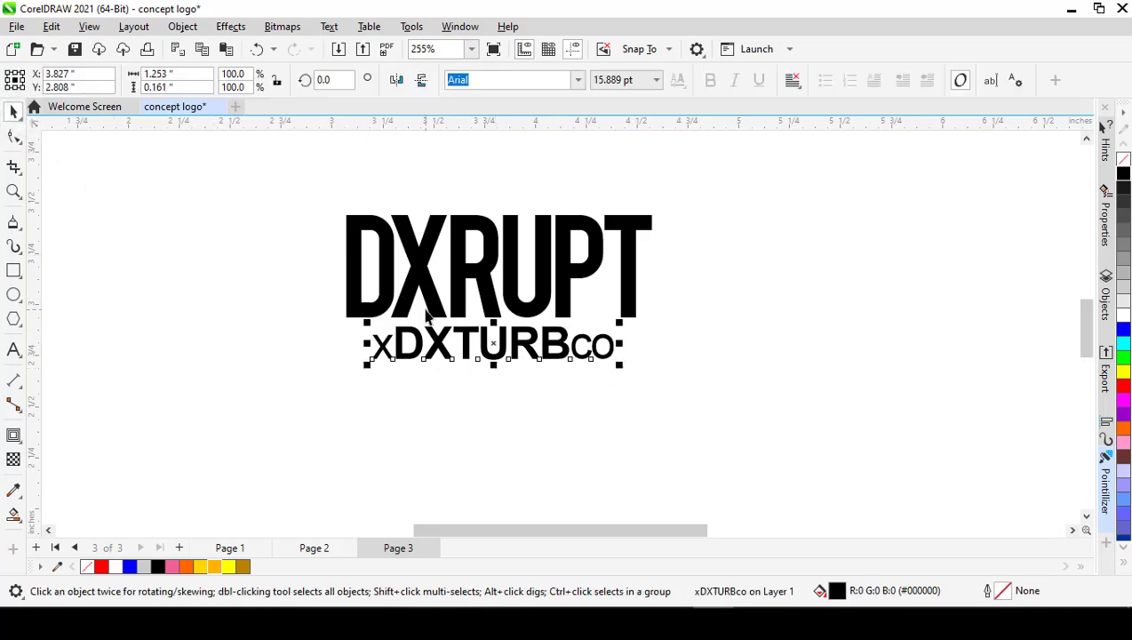
pyautogui.keyDown('shift'); pyautogui.click(421, 276); pyautogui.keyUp('shift')
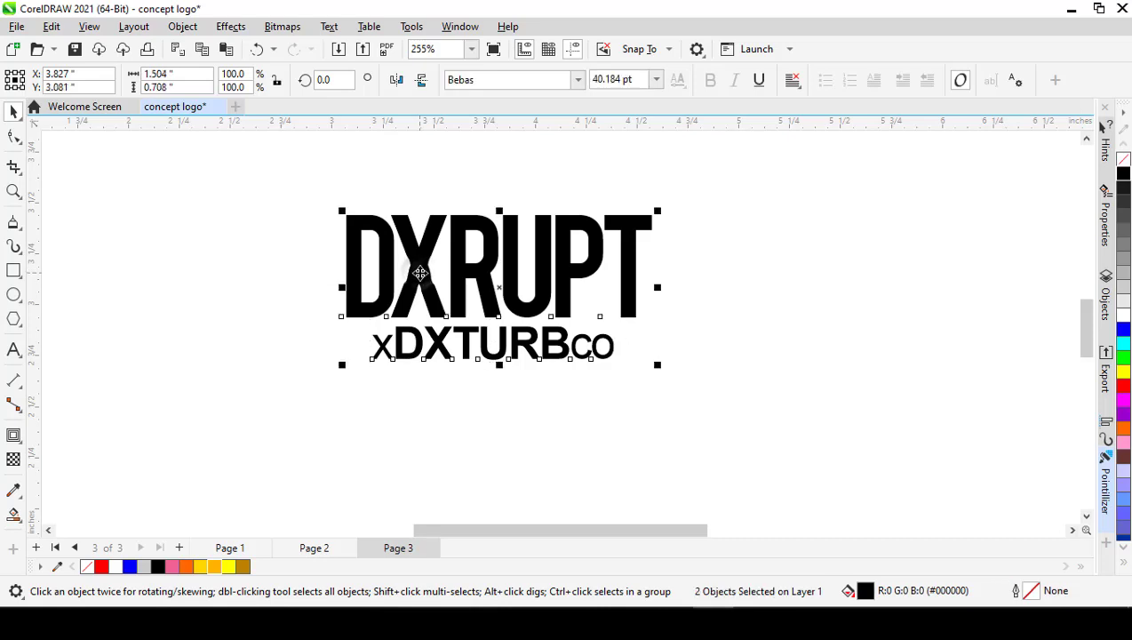
pyautogui.press('c')
pyautogui.click(265, 311)
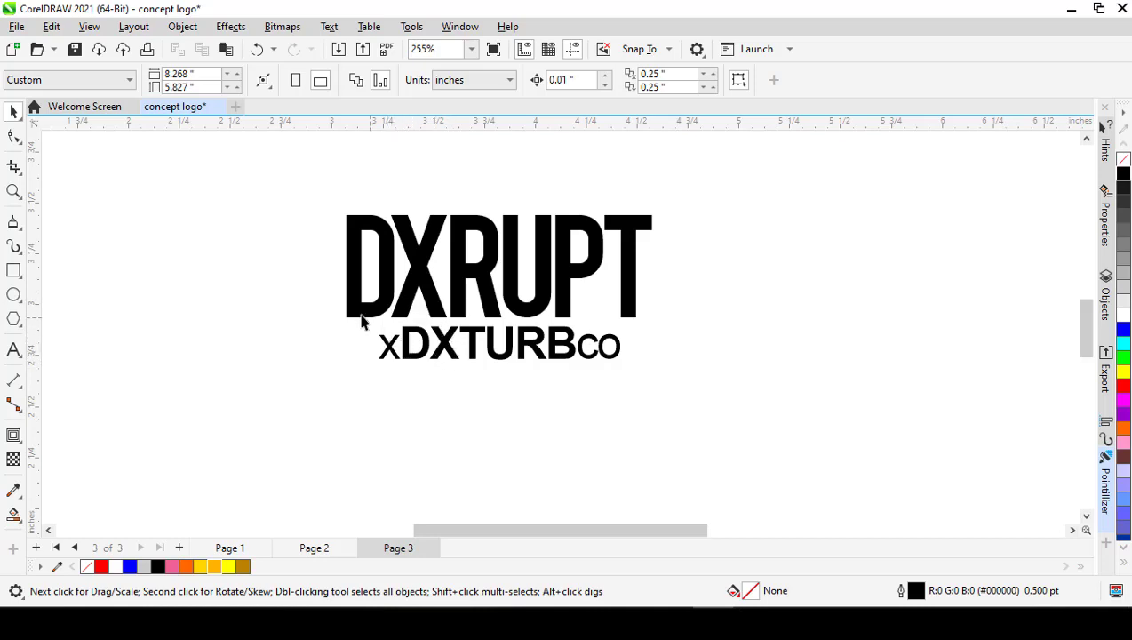
# Step: Check the reference logo on Page 2, and break the DXRUPT line on Page 3 apart into individual letters
pyautogui.scroll(-1, 644, 356)
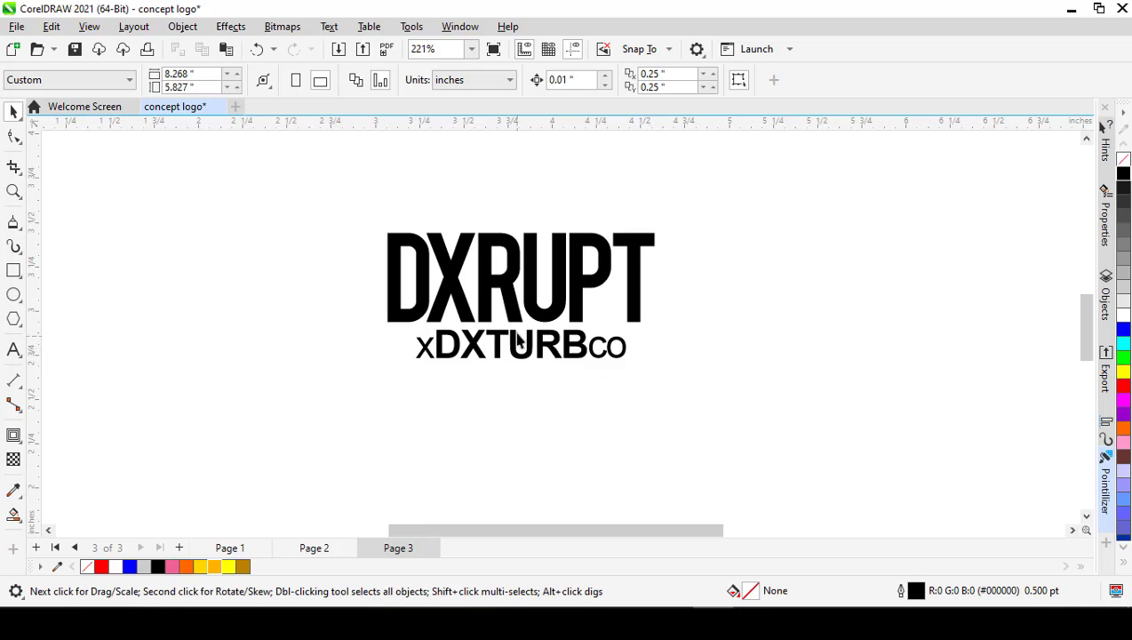
pyautogui.scroll(2, 518, 340)
pyautogui.scroll(-1, 518, 340)
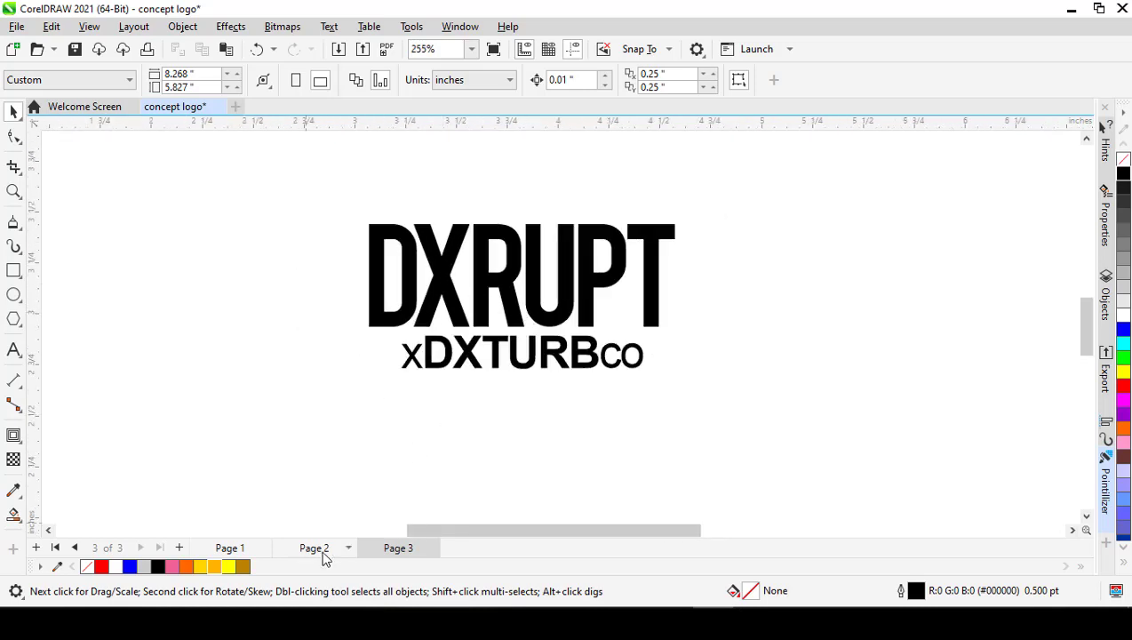
pyautogui.click(315, 549)
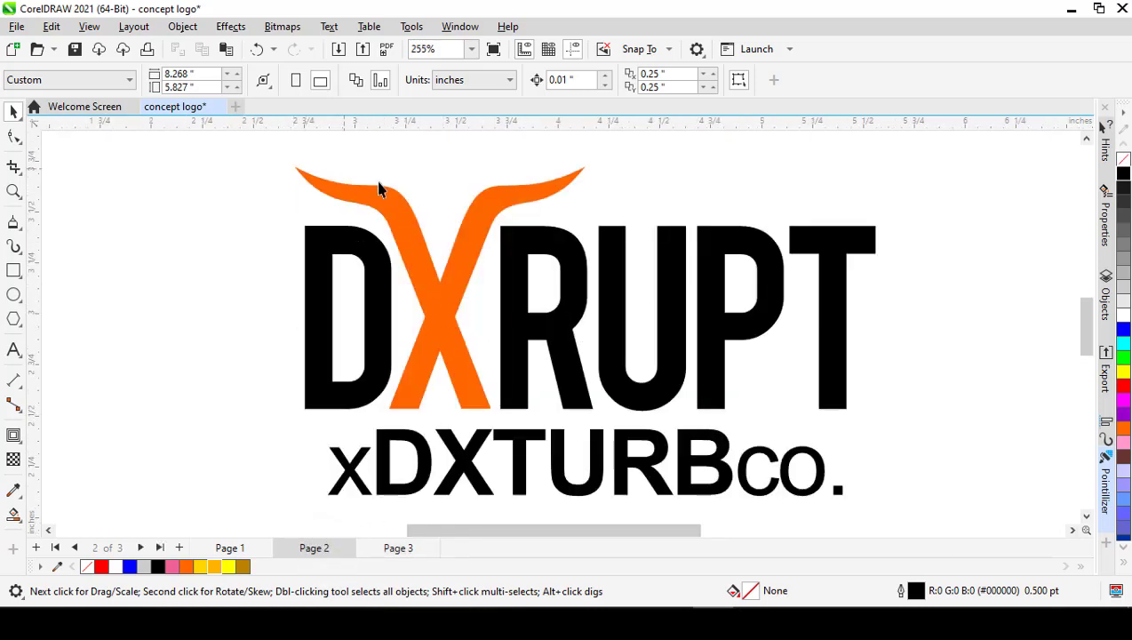
pyautogui.click(398, 548)
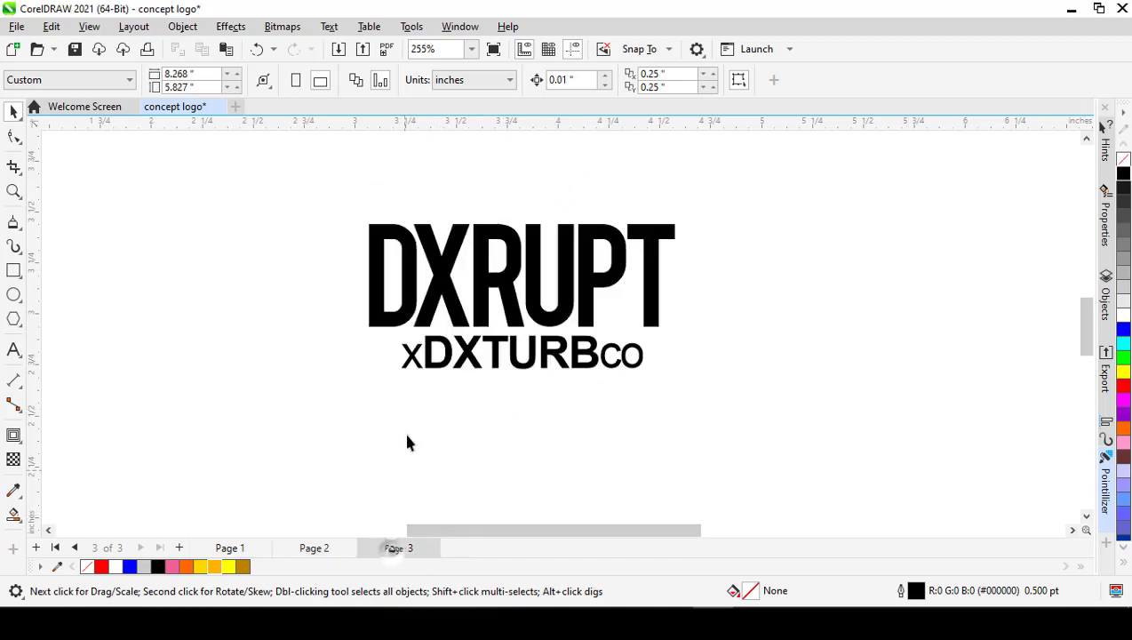
pyautogui.scroll(2, 447, 278)
pyautogui.click(445, 263)
pyautogui.scroll(-1, 445, 263)
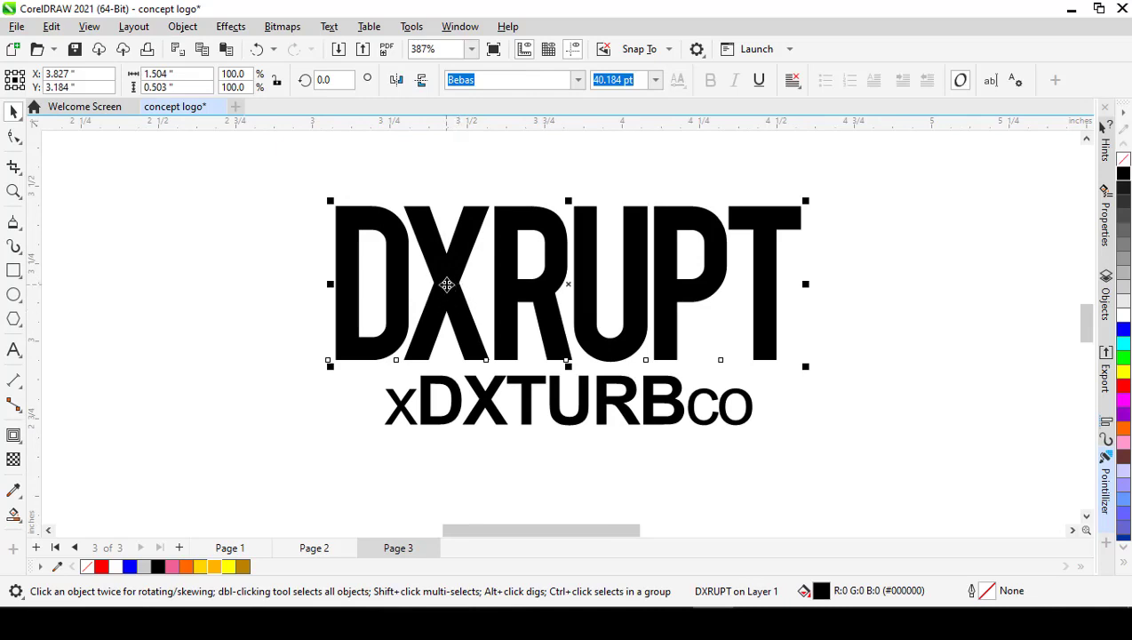
pyautogui.click(327, 333)
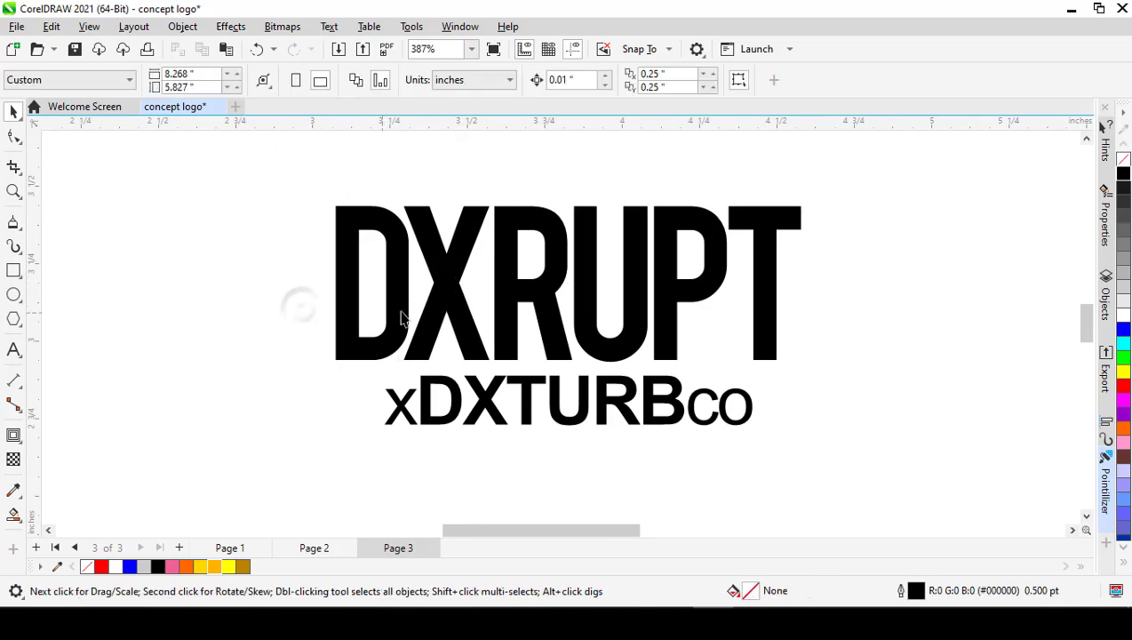
pyautogui.click(435, 313)
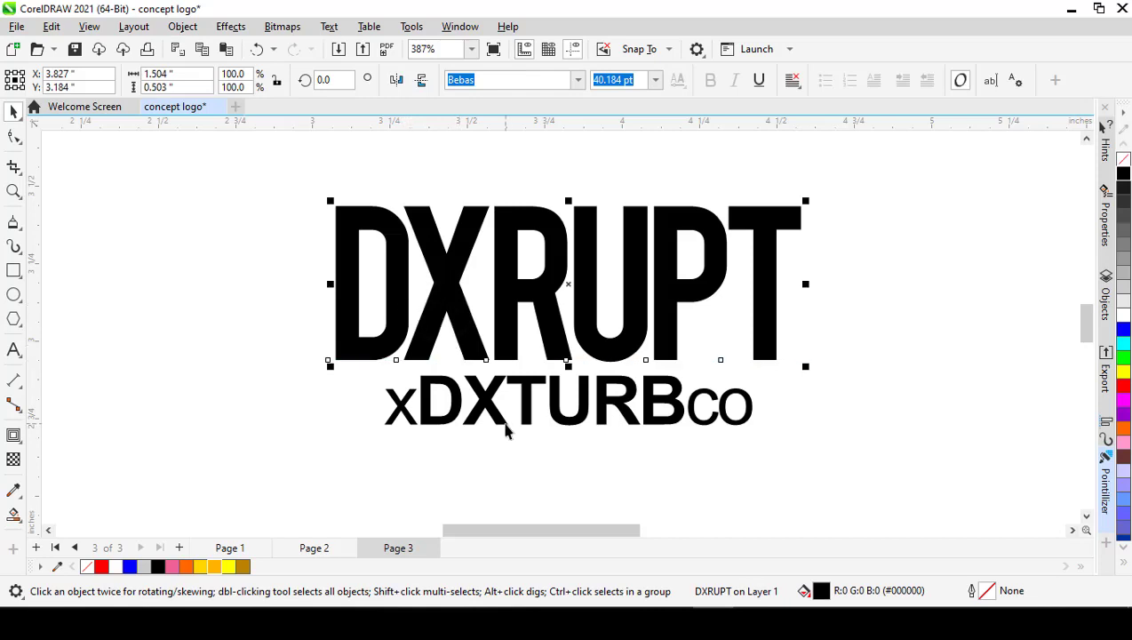
pyautogui.hotkey('ctrl', 'k')
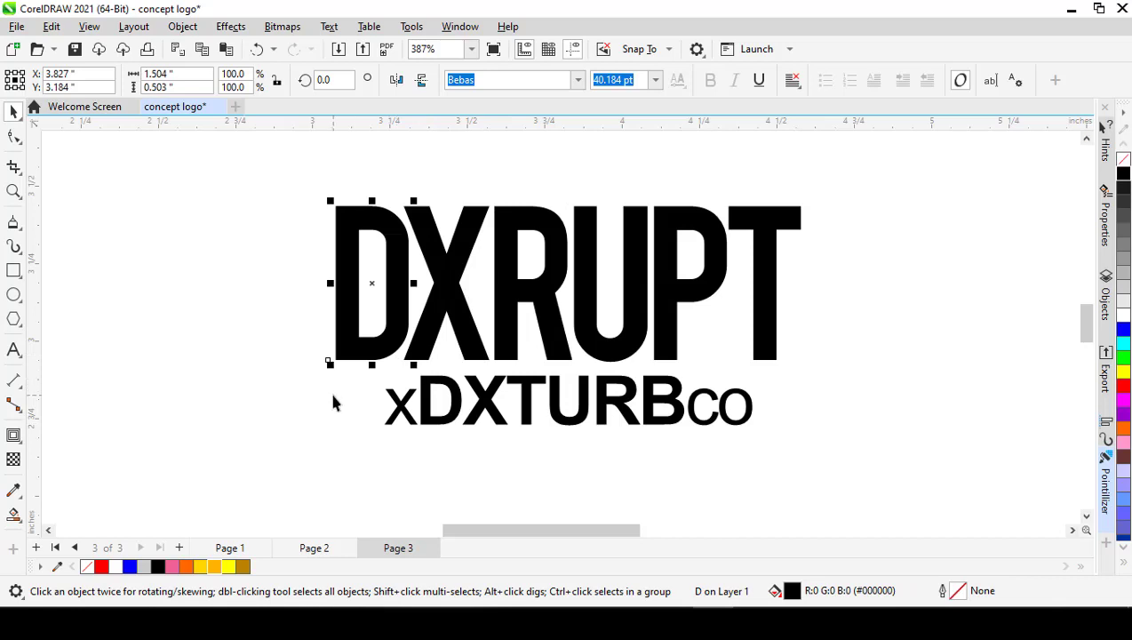
pyautogui.click(334, 406)
pyautogui.click(341, 333)
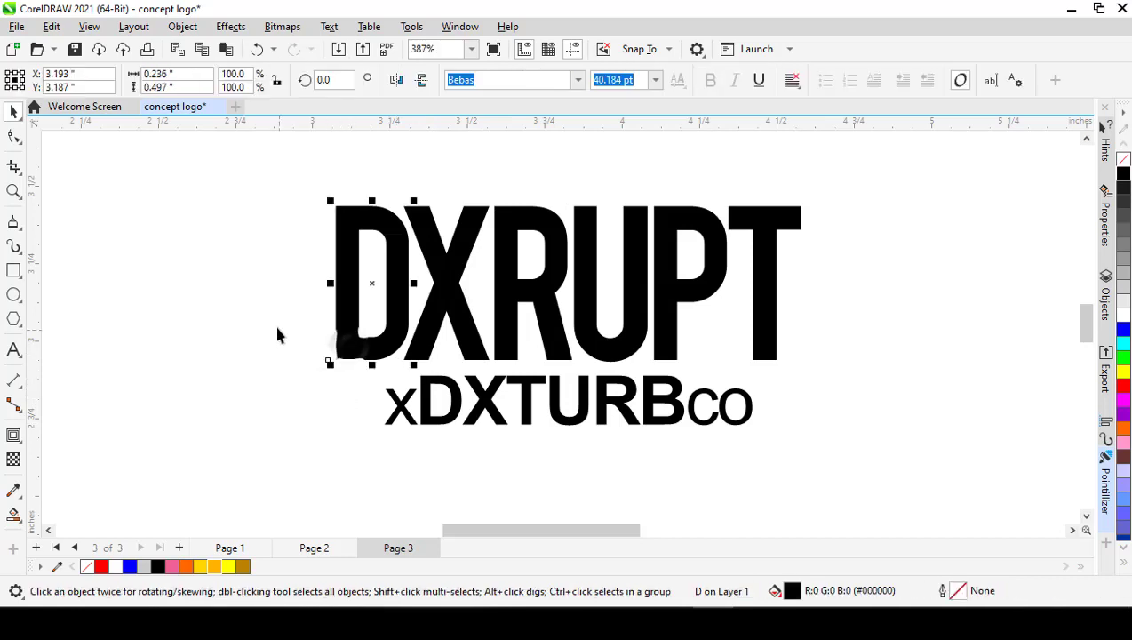
pyautogui.click(278, 311)
pyautogui.click(344, 282)
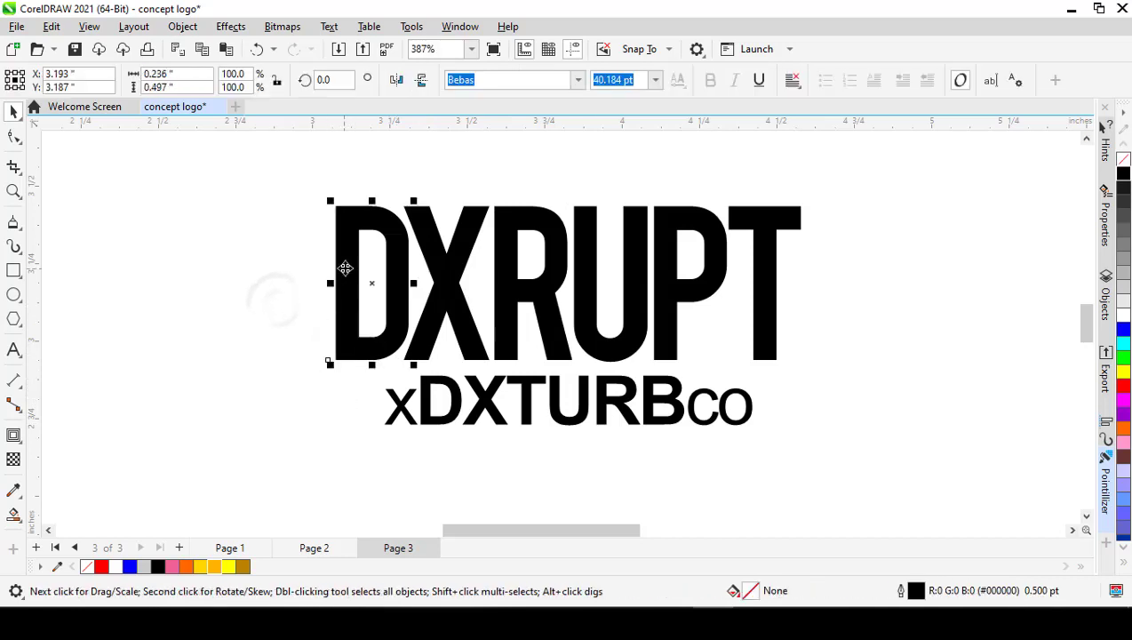
pyautogui.click(455, 282)
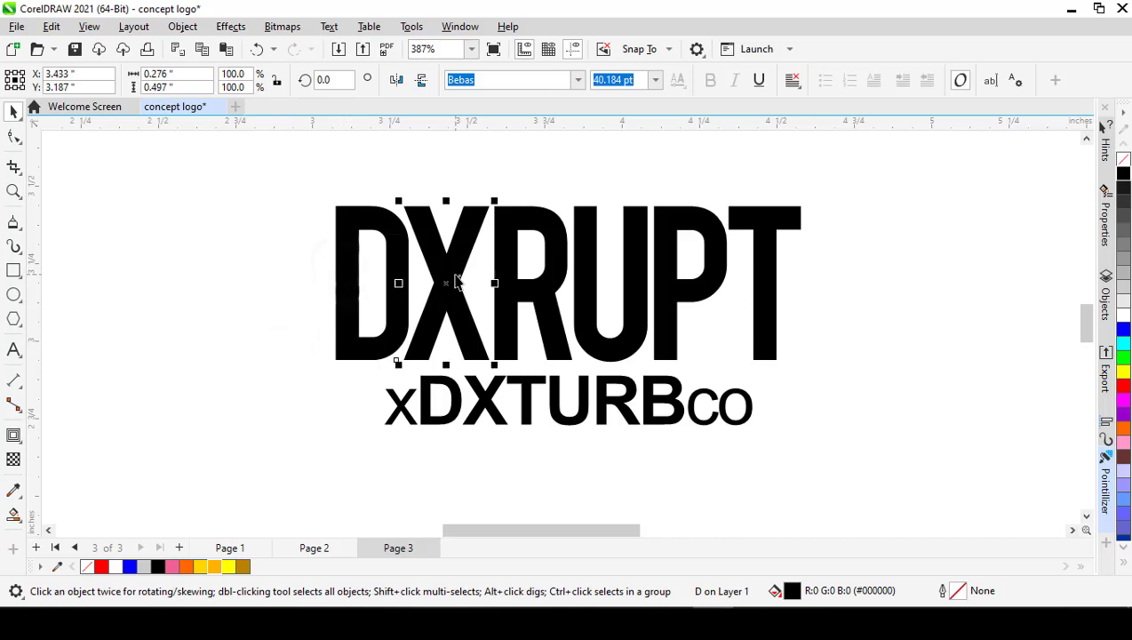
pyautogui.click(899, 293)
pyautogui.scroll(3, 407, 189)
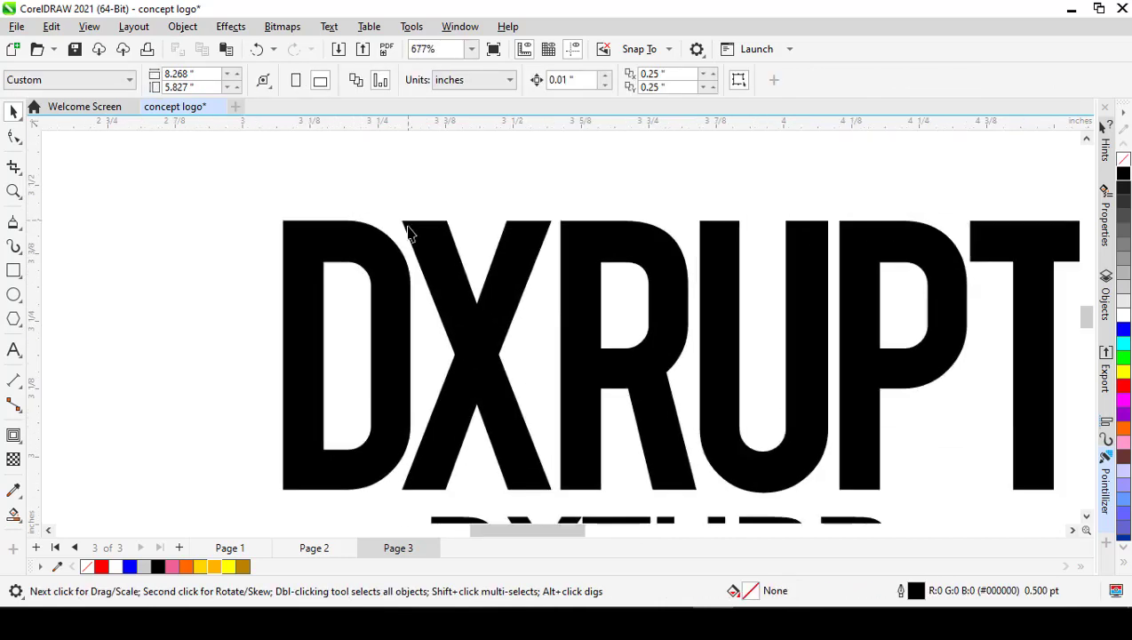
pyautogui.scroll(-3, 458, 296)
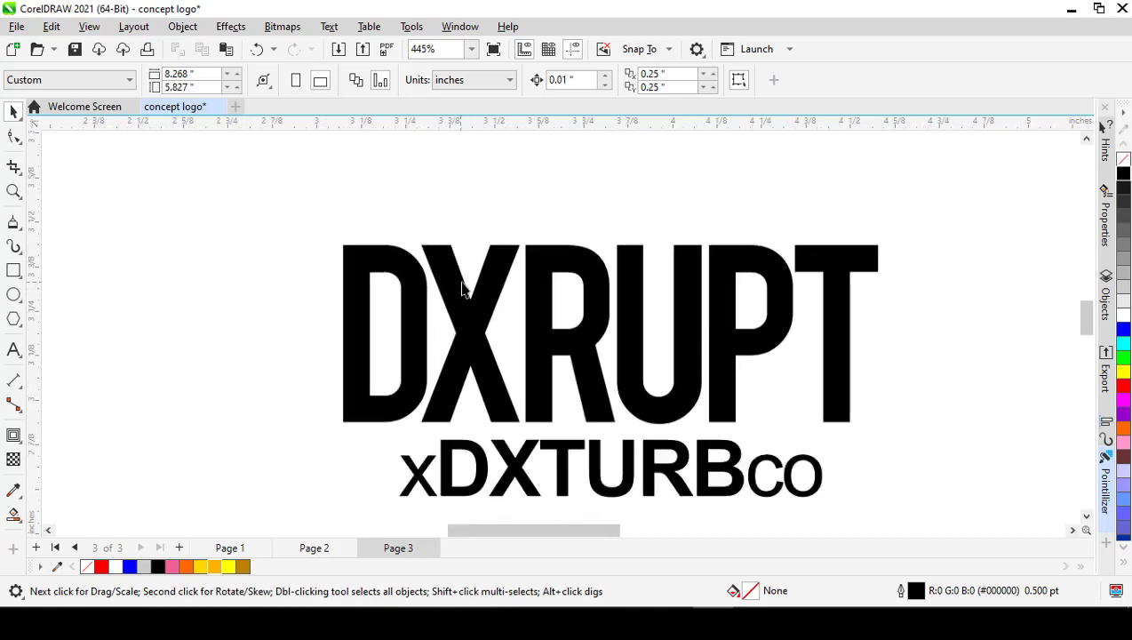
pyautogui.scroll(4, 456, 284)
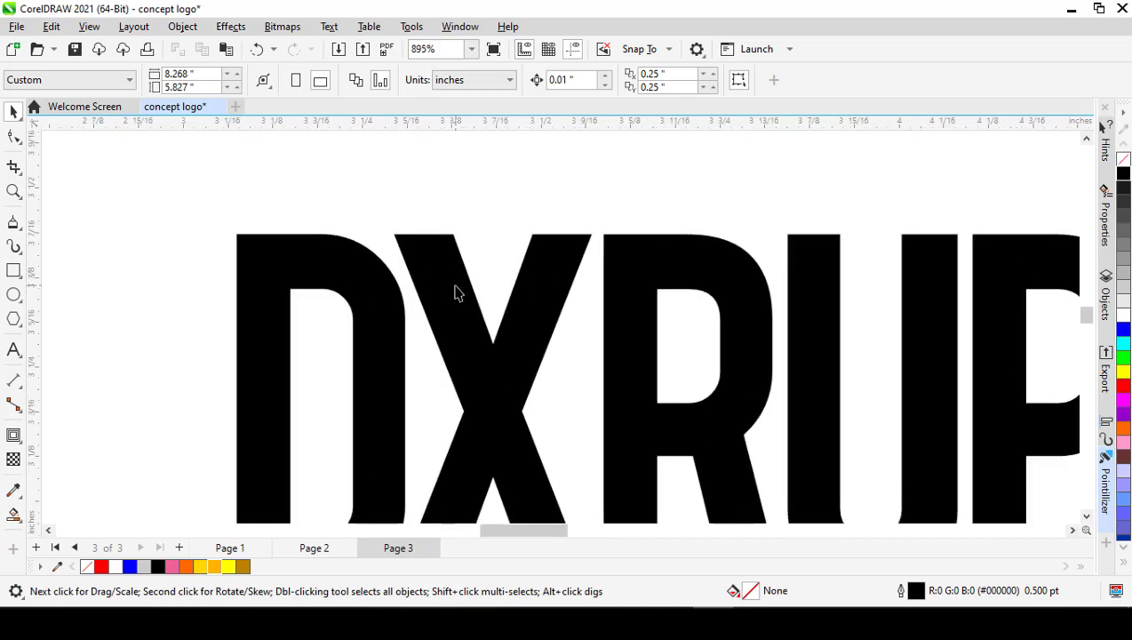
pyautogui.click(456, 288)
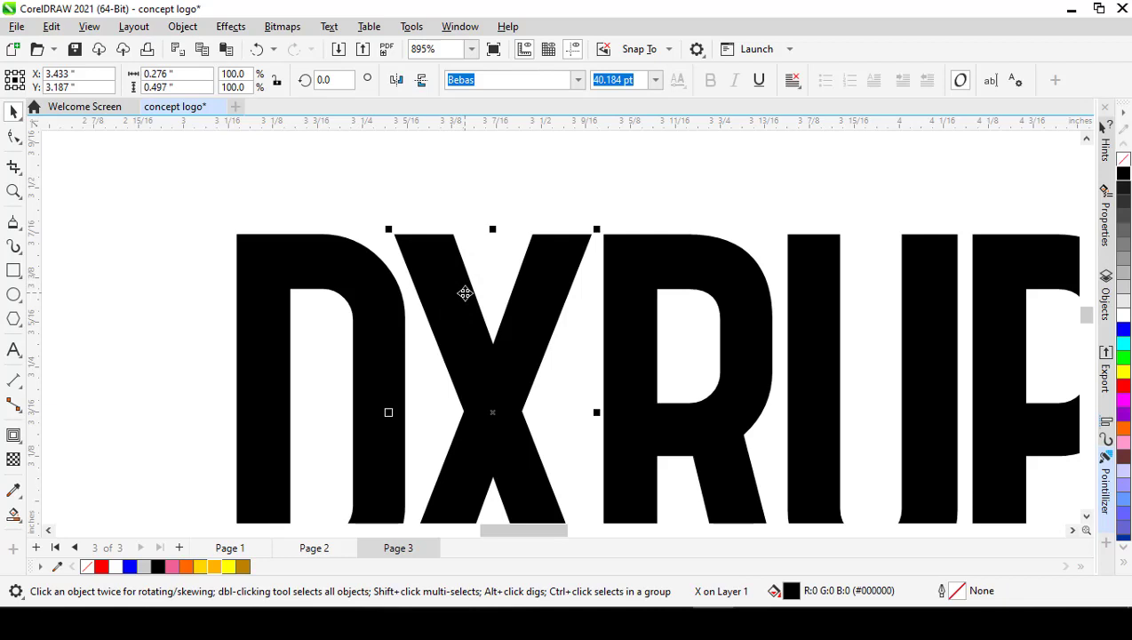
pyautogui.scroll(-1, 465, 293)
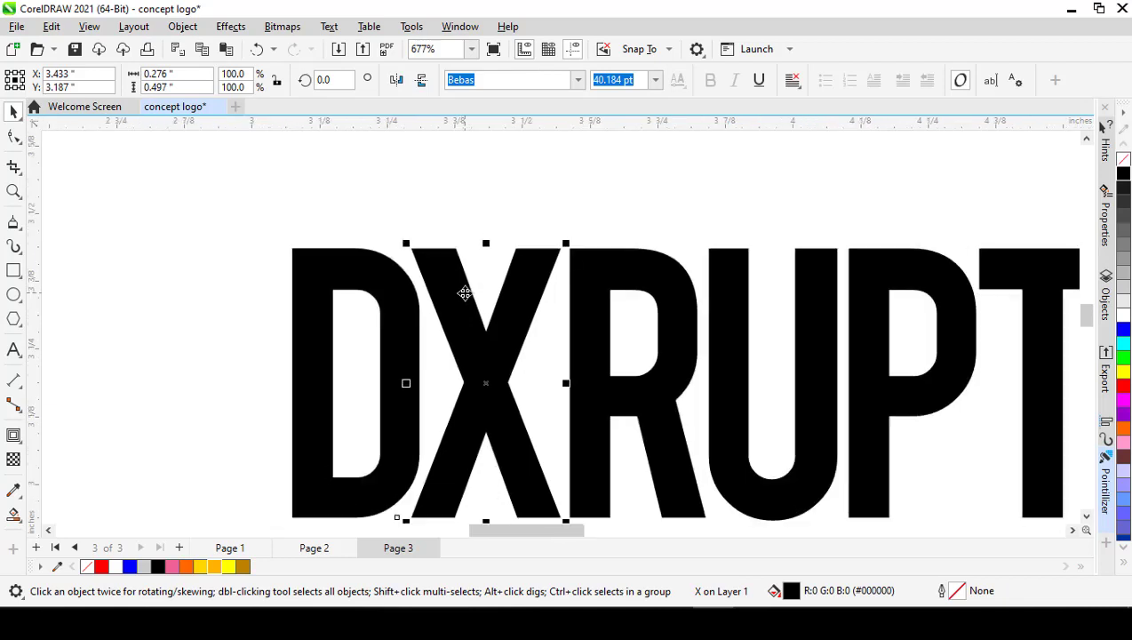
pyautogui.scroll(4, 489, 330)
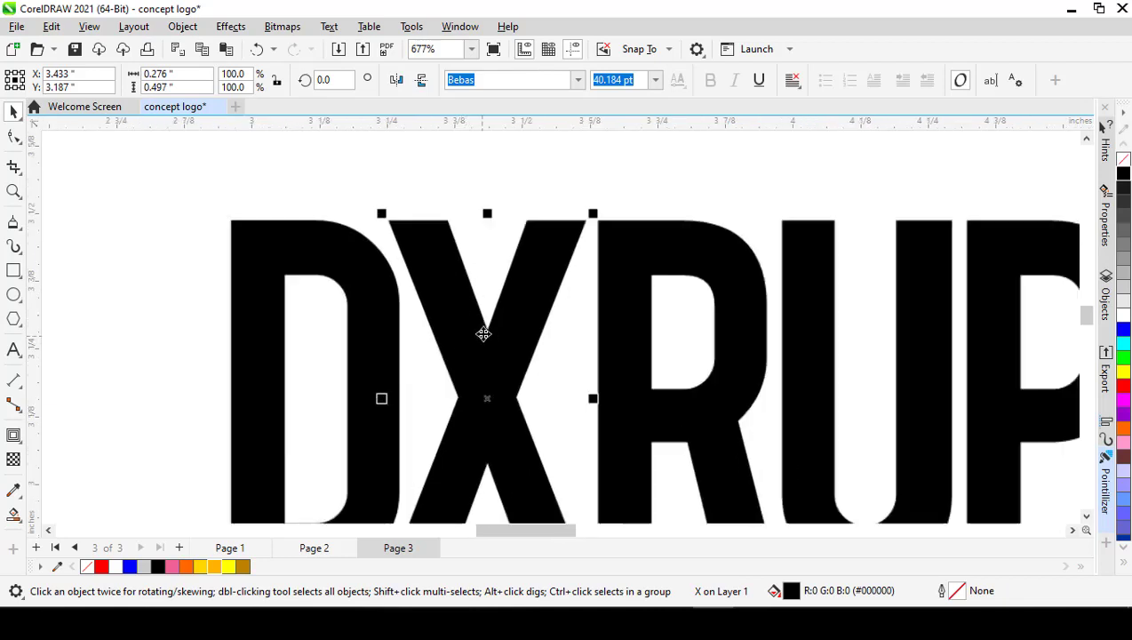
pyautogui.scroll(-2, 494, 329)
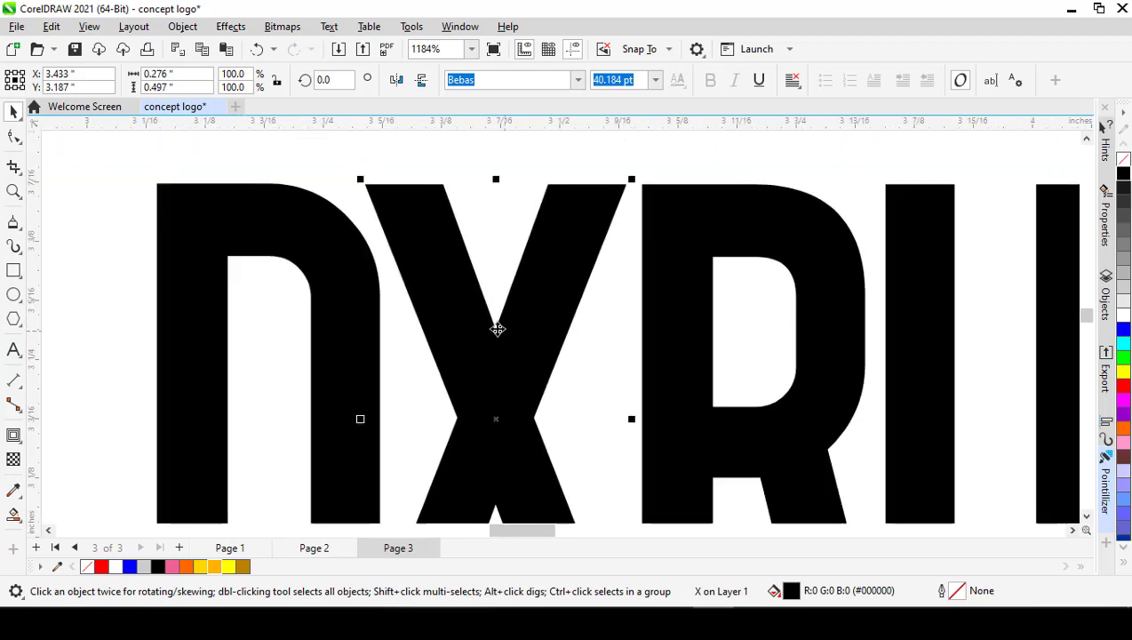
pyautogui.scroll(-2, 447, 388)
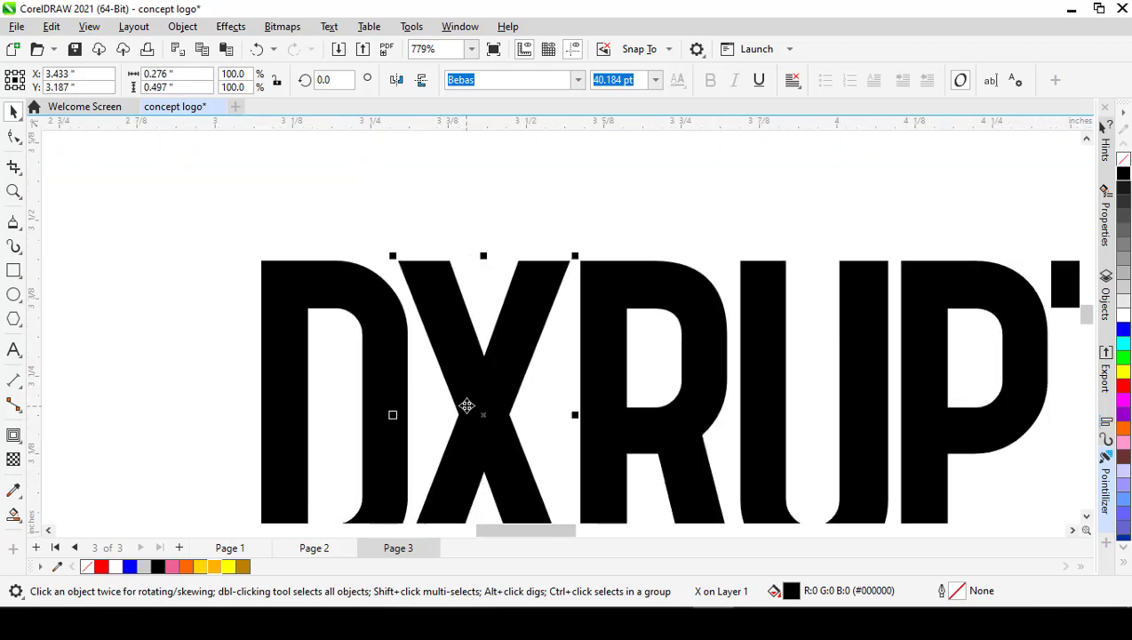
pyautogui.click(441, 201)
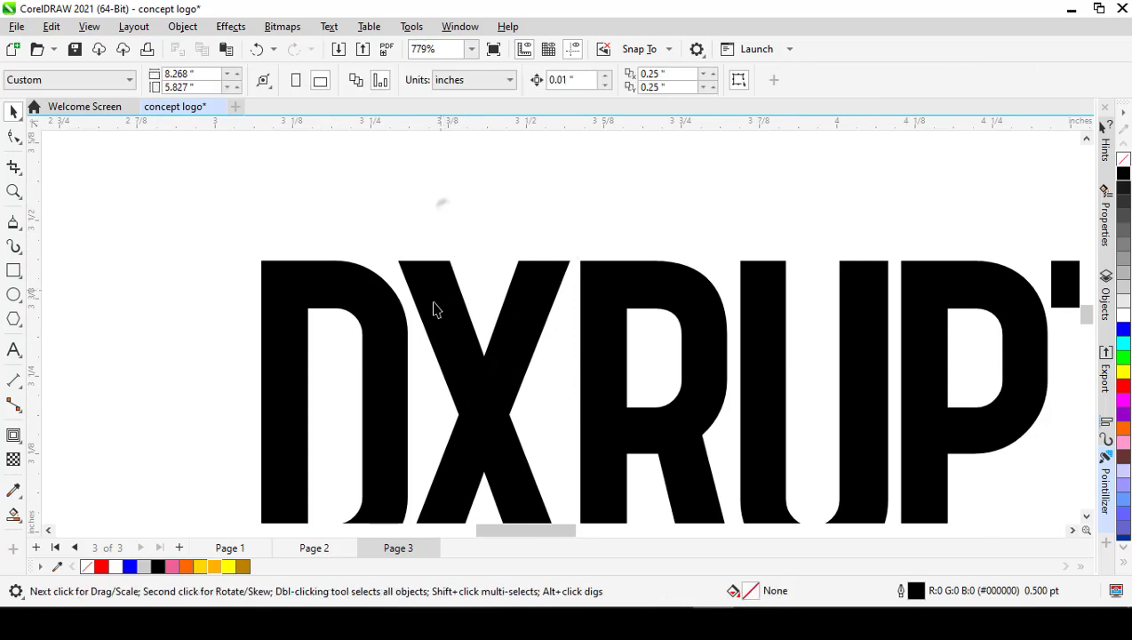
# Step: Convert the letter X of the DXRUPT line to curves
pyautogui.click(436, 299)
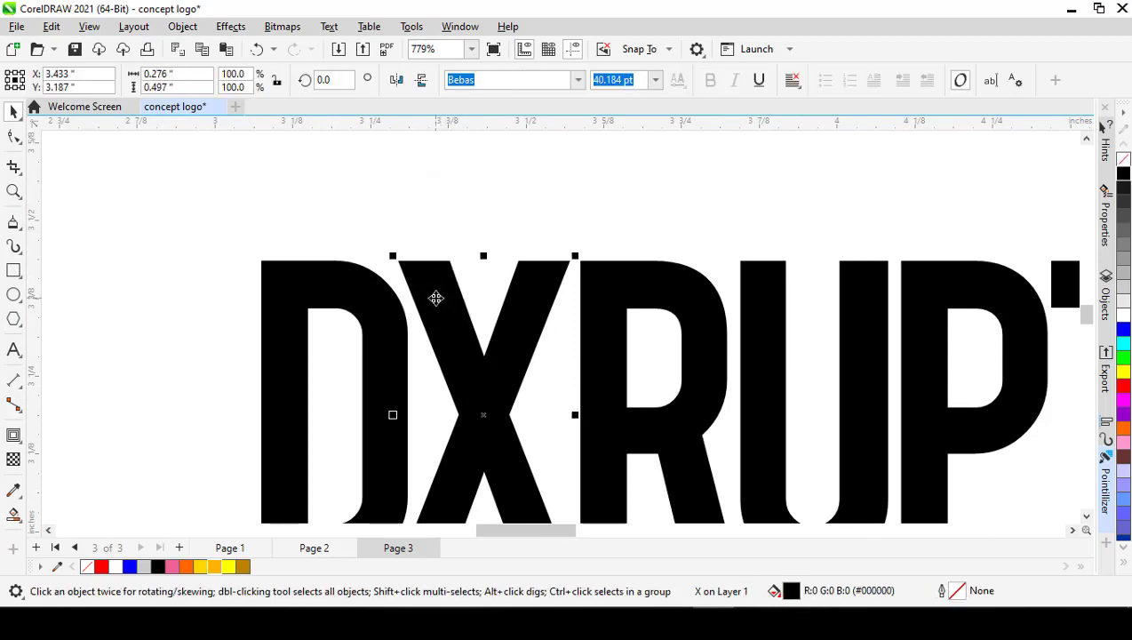
pyautogui.hotkey('ctrl', 'q')
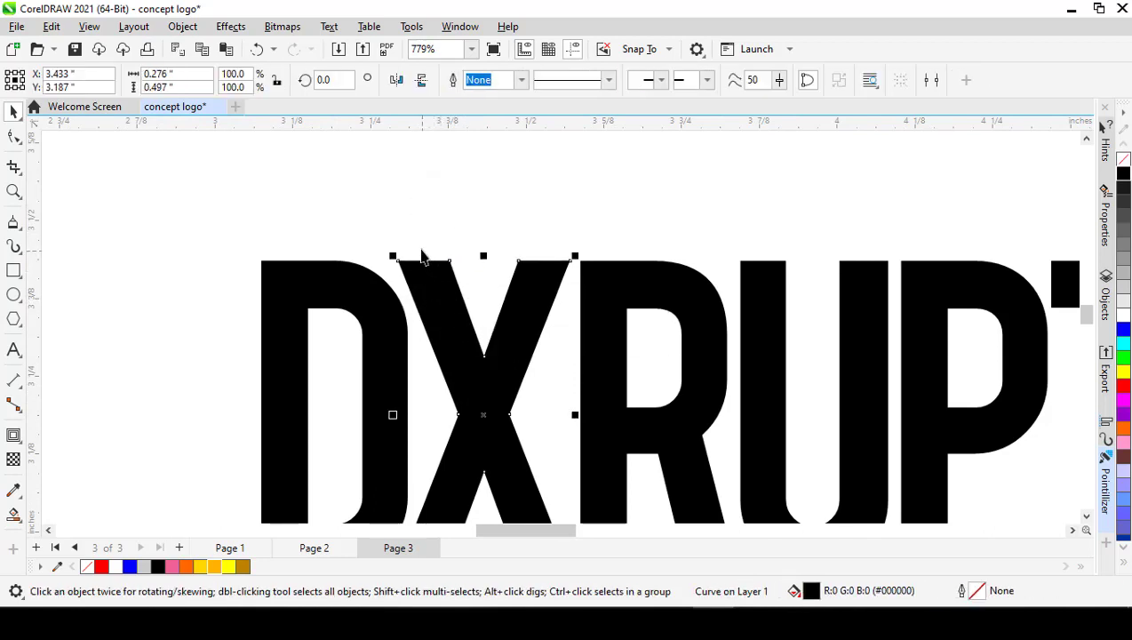
pyautogui.click(314, 216)
# Step: Try to lengthen the X's upper-left arm along its slant by moving its two top nodes above the other letters
pyautogui.scroll(1, 452, 316)
pyautogui.click(441, 284)
pyautogui.press('F10')
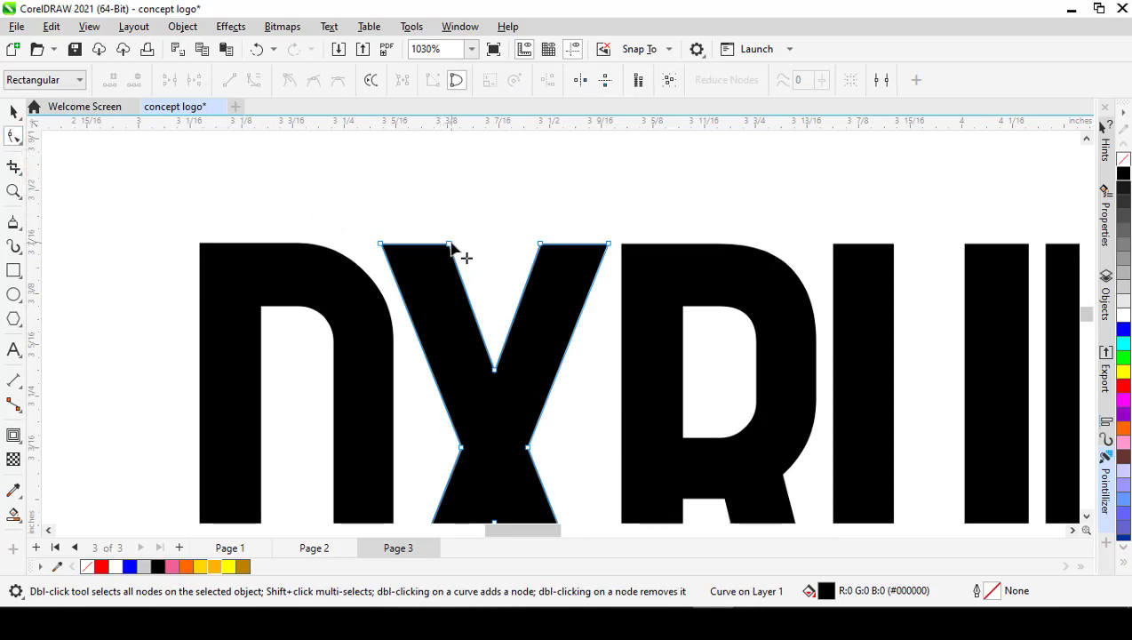
pyautogui.moveTo(348, 212); pyautogui.dragTo(486, 262)
pyautogui.scroll(-1, 462, 271)
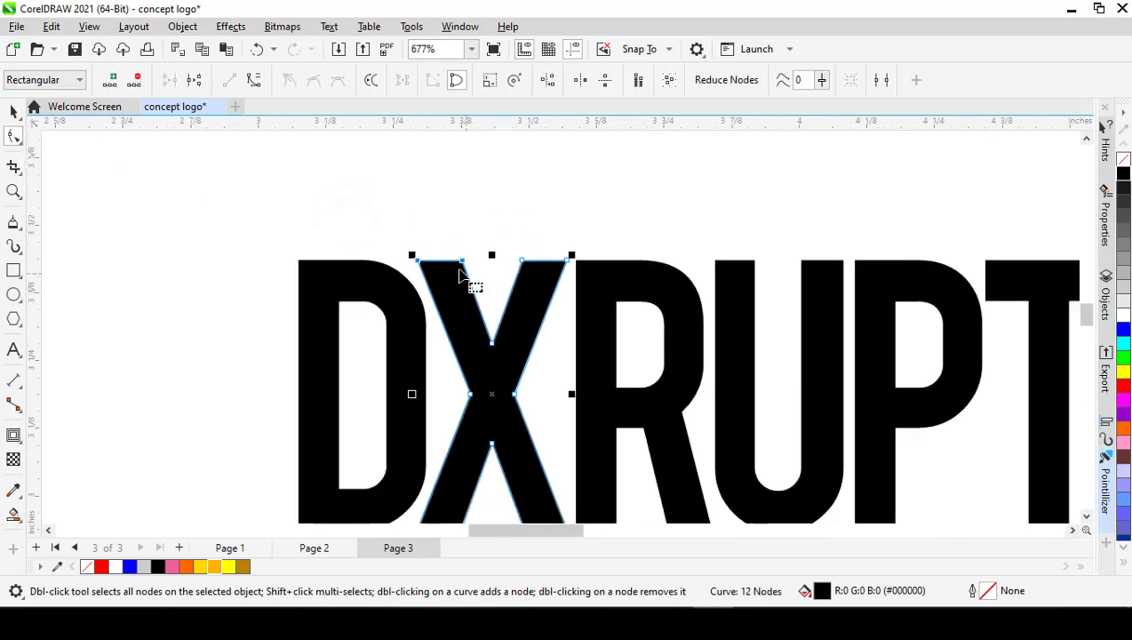
pyautogui.moveTo(417, 262)
pyautogui.mouseDown()
pyautogui.moveTo(374, 195)
pyautogui.moveTo(384, 178)
pyautogui.mouseUp()
pyautogui.scroll(-4, 441, 278)
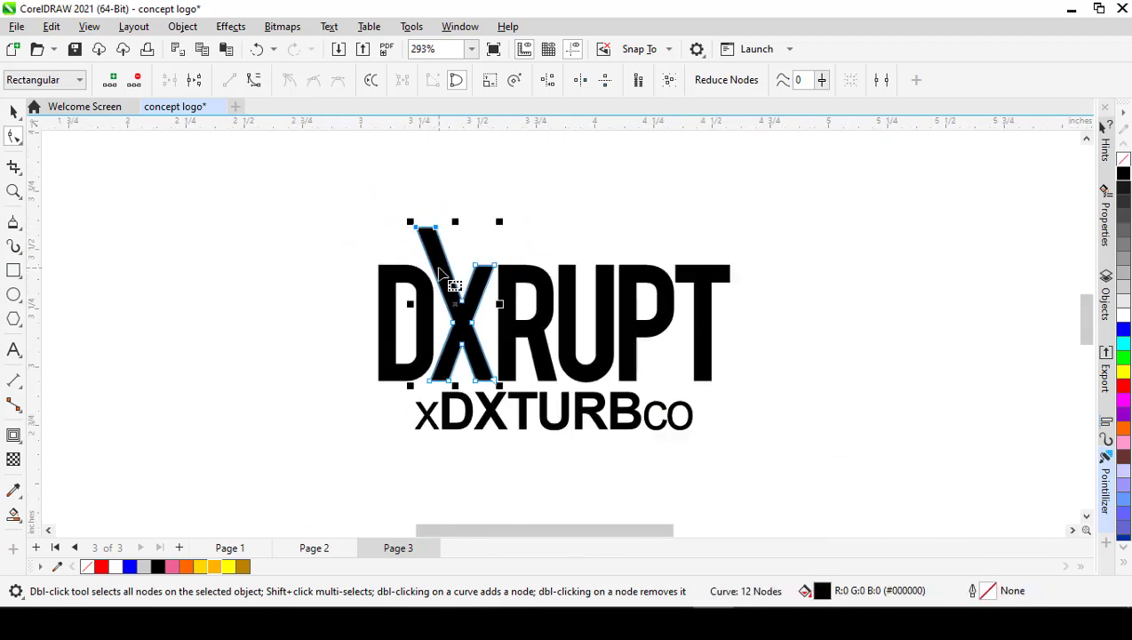
pyautogui.press('space')
pyautogui.click(303, 240)
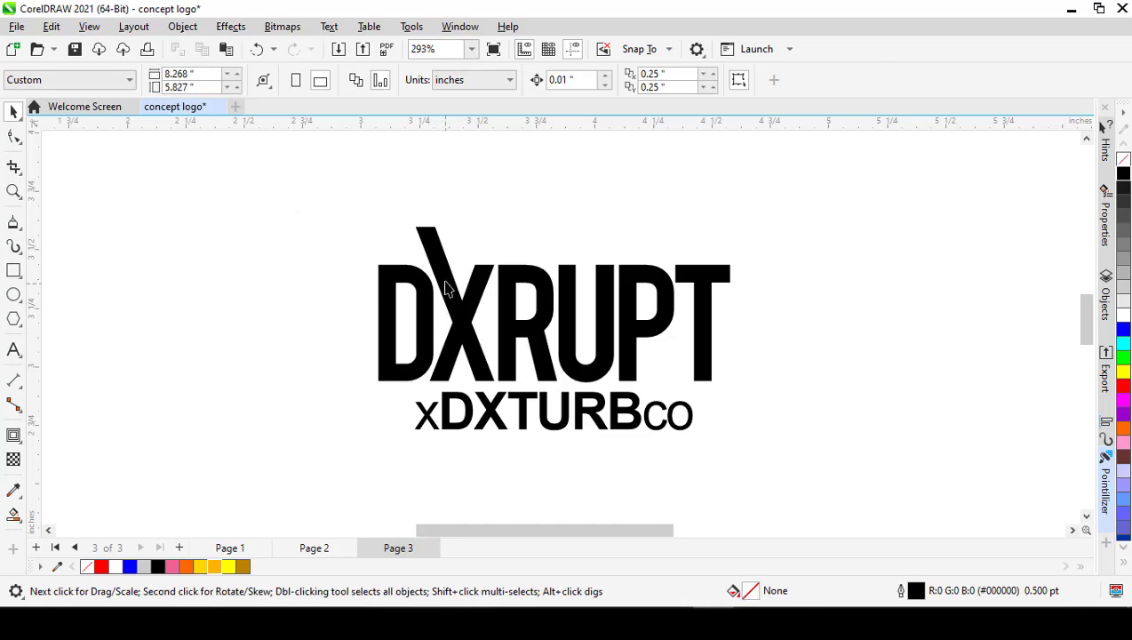
# Step: Undo the extension of the X's upper-left arm, keeping the X as a curve
pyautogui.scroll(3, 447, 286)
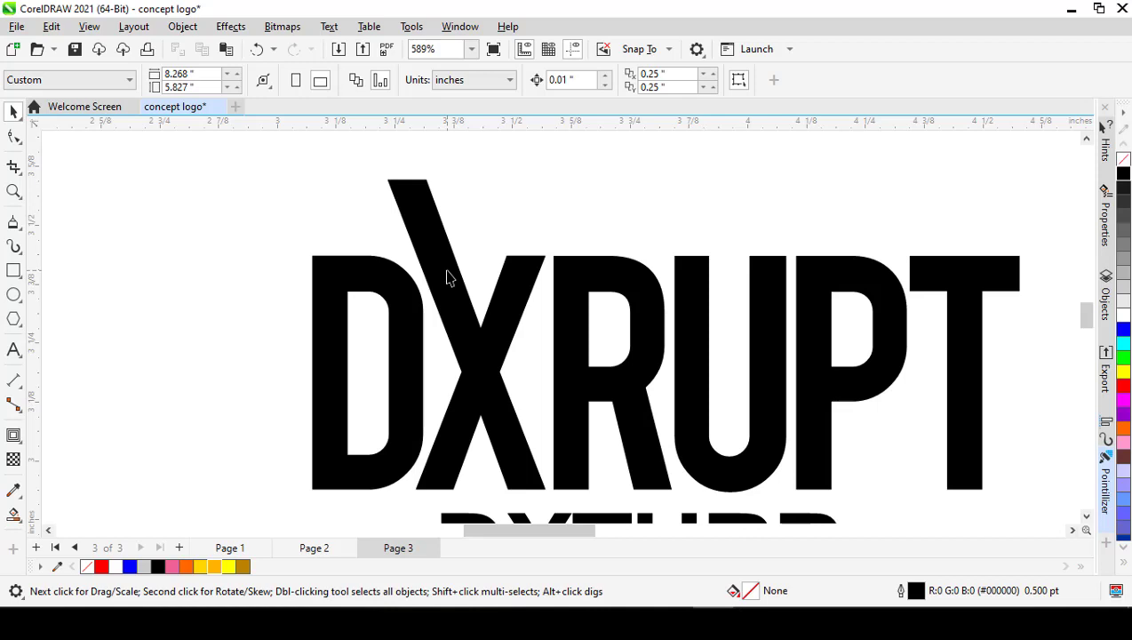
pyautogui.hotkey('ctrl', 'z')
pyautogui.hotkey('ctrl', 'z')
pyautogui.hotkey('ctrl', 'z')
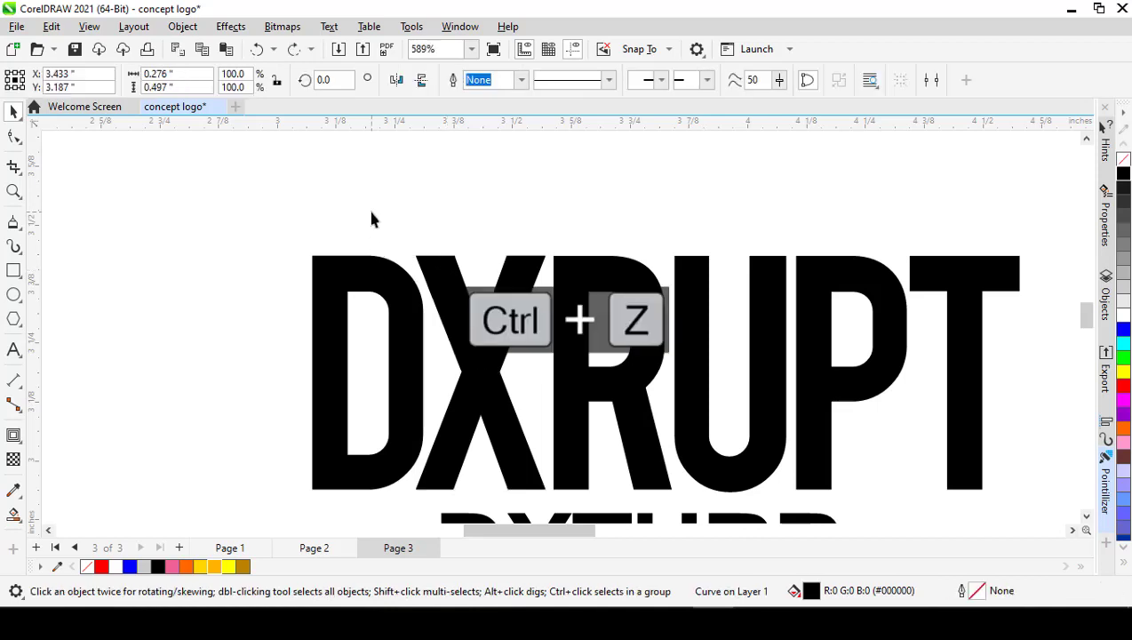
# Step: Examine the horned orange X of the reference logo on Page 2, and return to Page 3
pyautogui.scroll(-1, 472, 295)
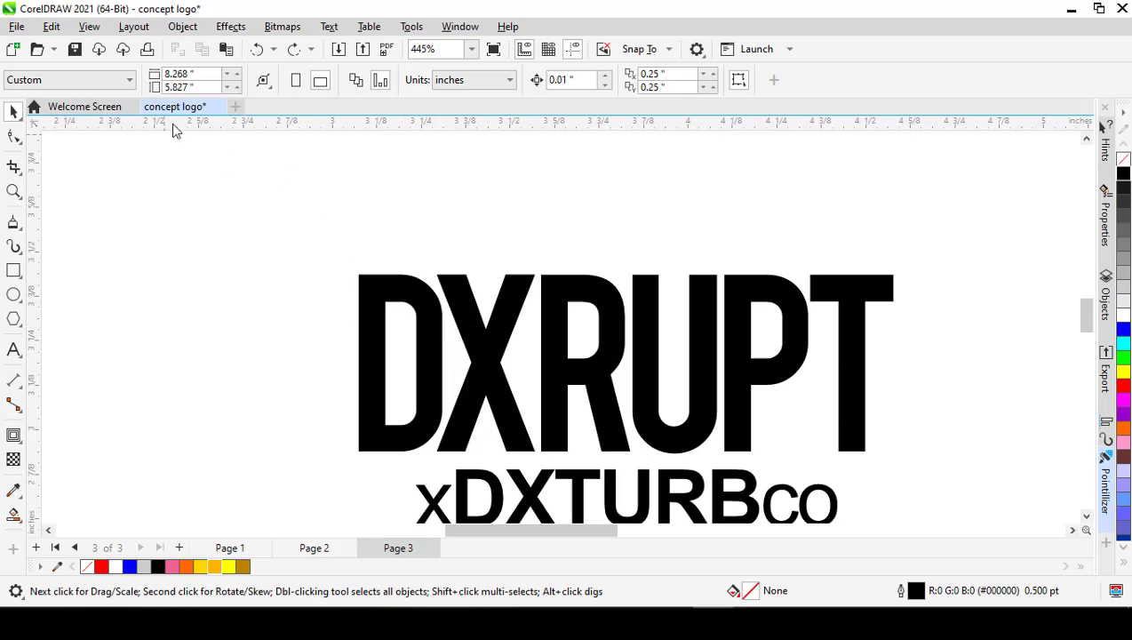
pyautogui.click(316, 549)
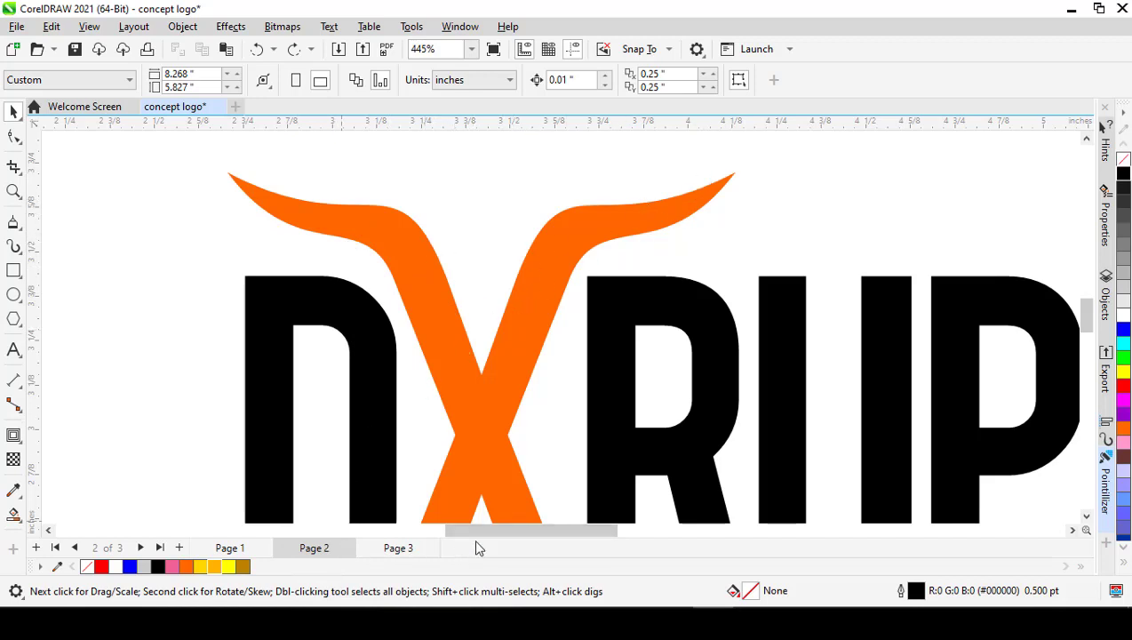
pyautogui.click(398, 548)
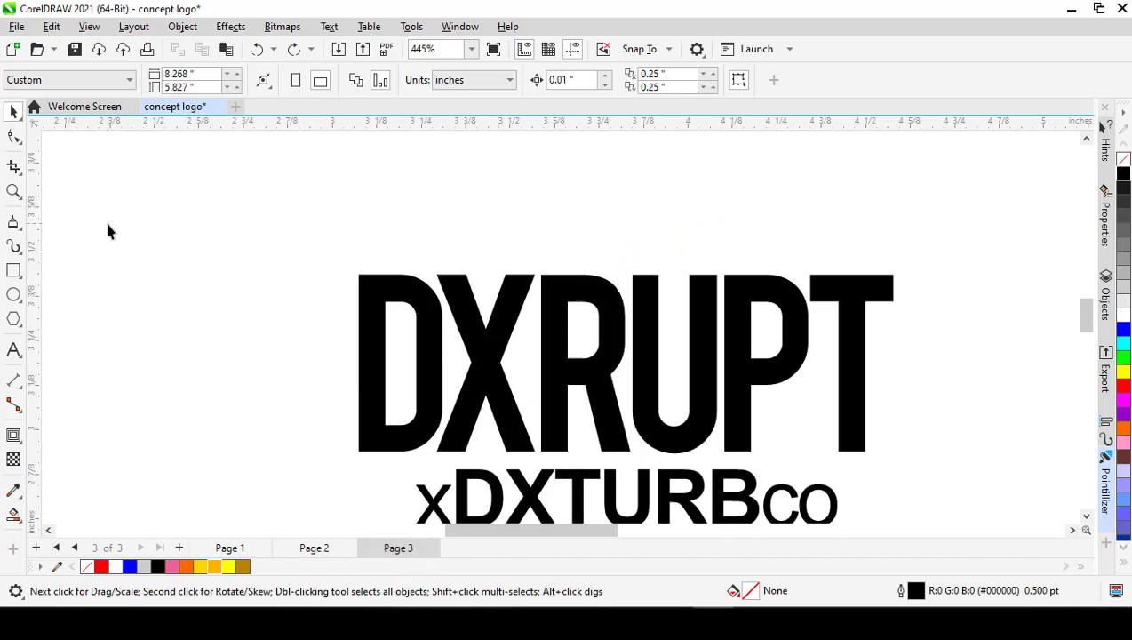
# Step: Activate the Polyline tool and turn on snapping to the document grid, baseline grid and guidelines in addition to objects and page
pyautogui.click(19, 230)
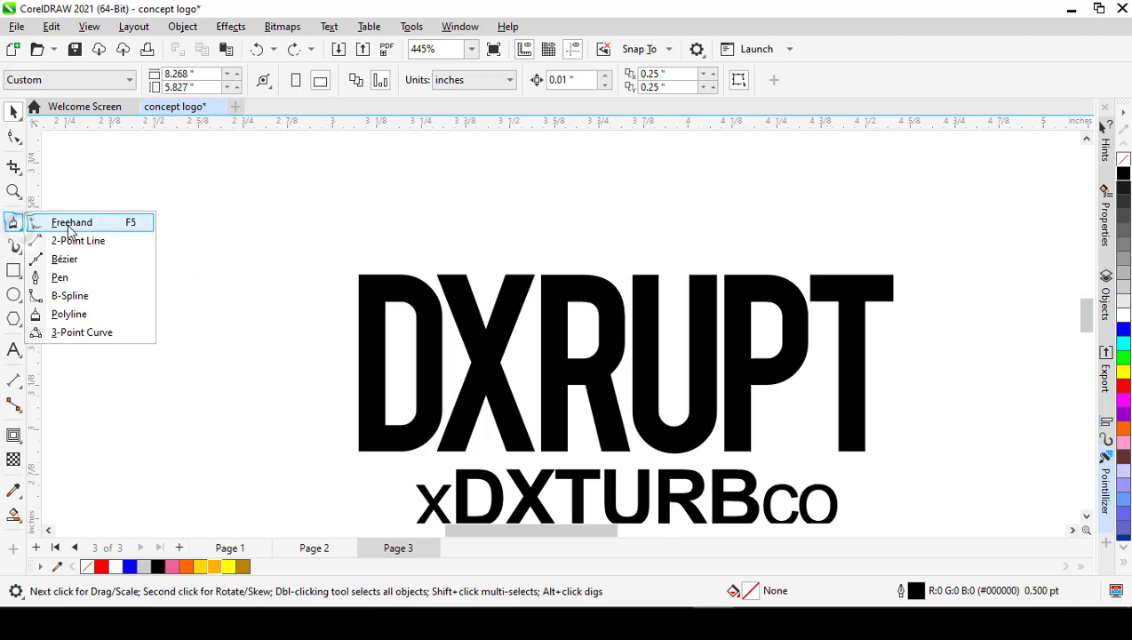
pyautogui.click(68, 314)
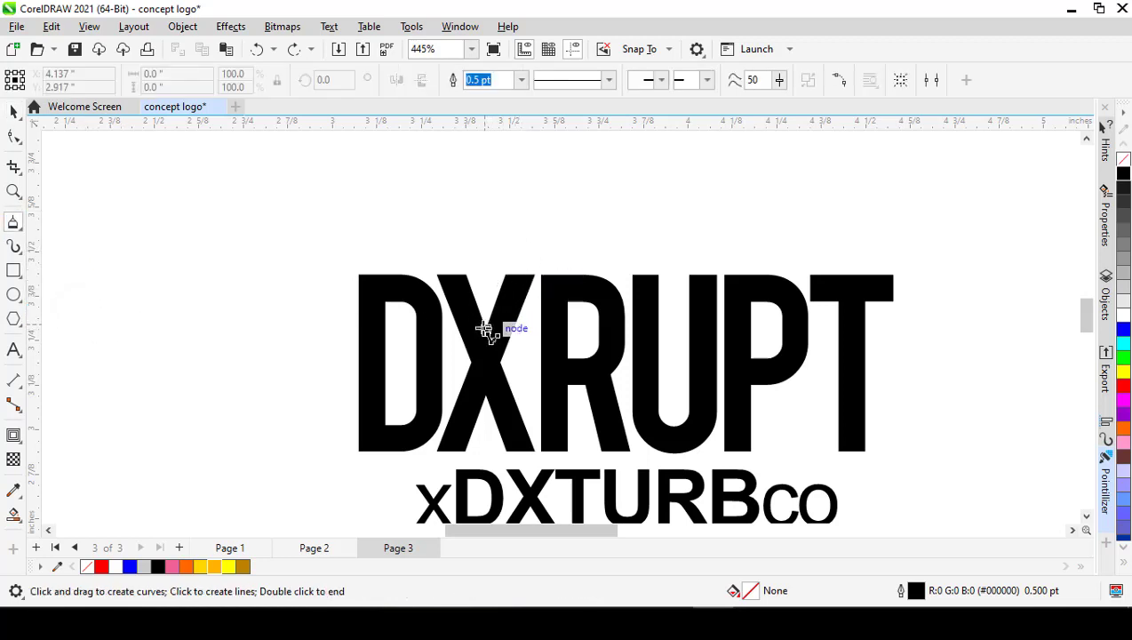
pyautogui.scroll(3, 489, 331)
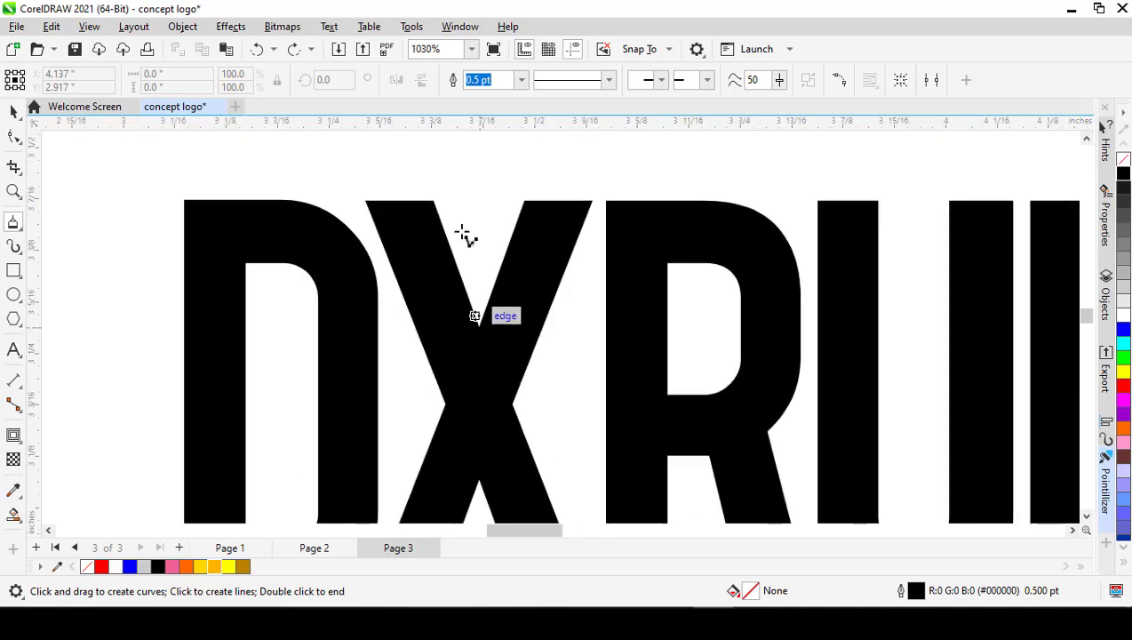
pyautogui.click(671, 51)
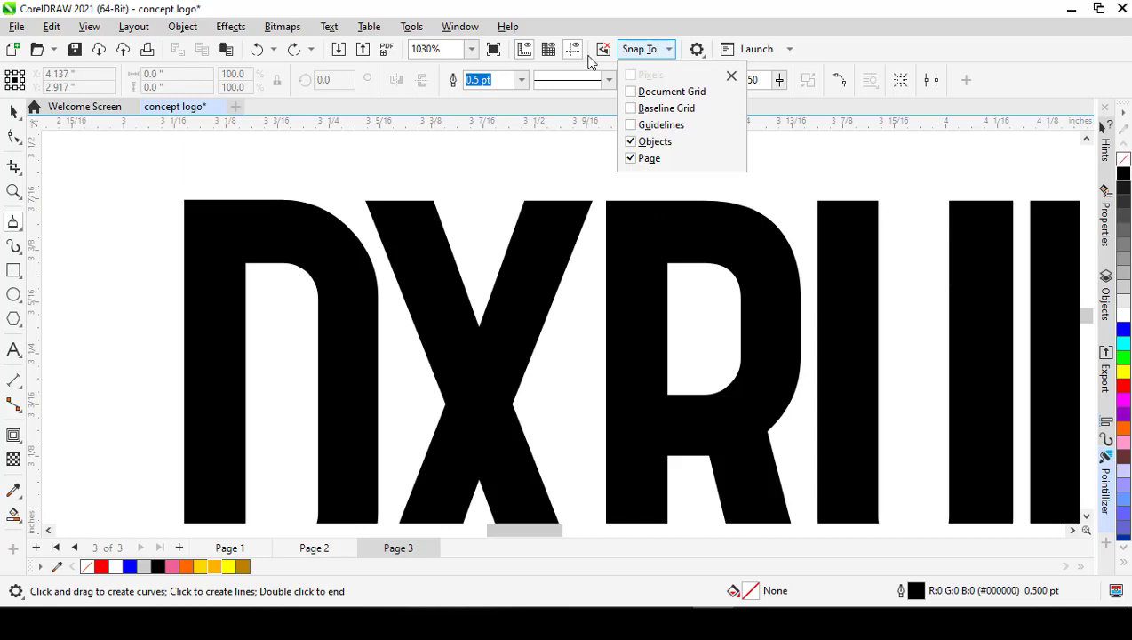
pyautogui.click(666, 50)
pyautogui.click(668, 51)
pyautogui.click(630, 92)
pyautogui.click(631, 109)
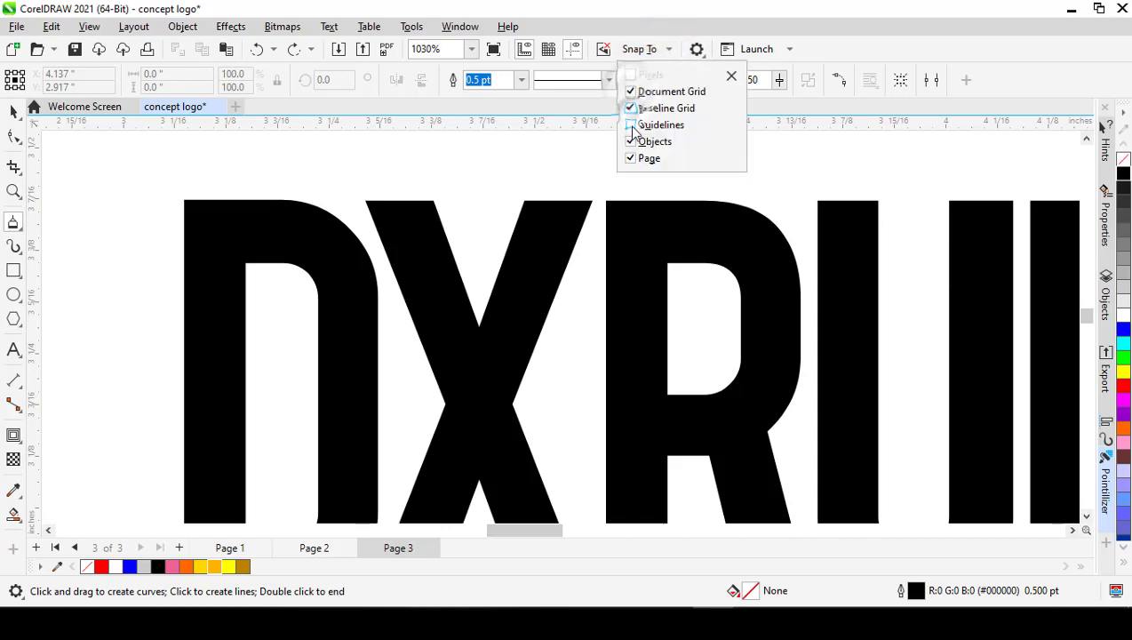
pyautogui.click(631, 125)
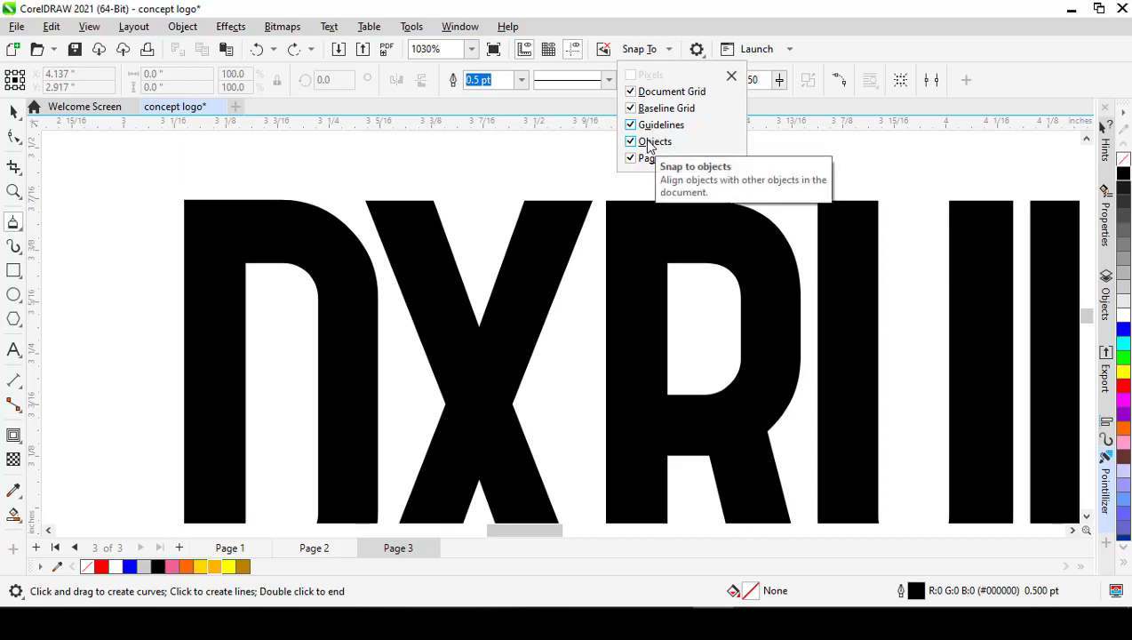
pyautogui.click(495, 192)
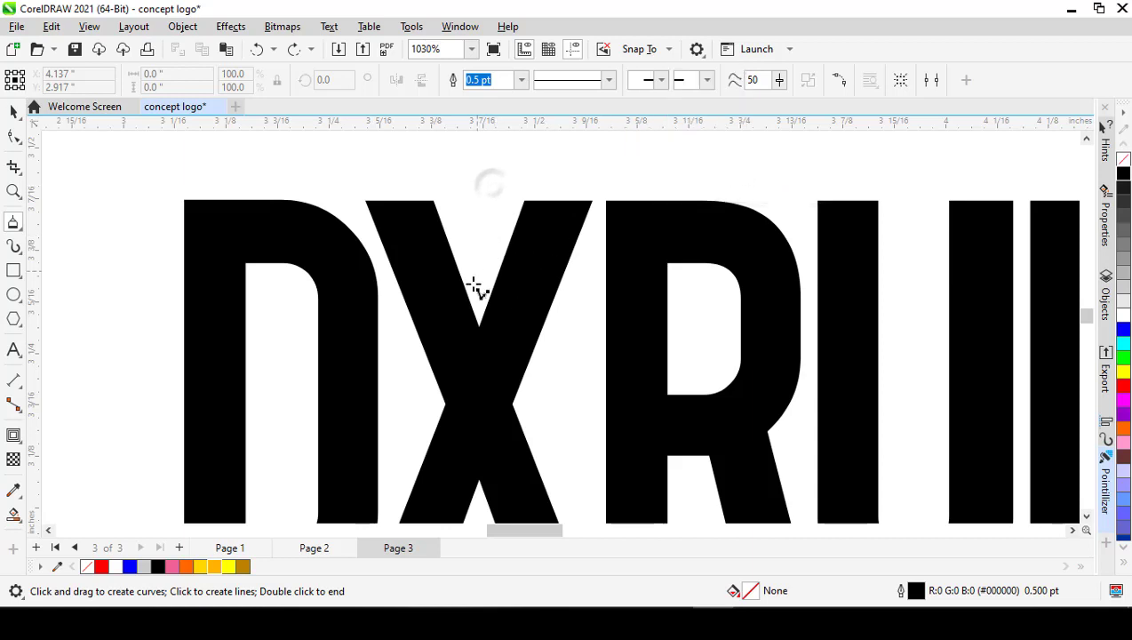
# Step: Draw a straight line along the inner edge of the X's upper-right arm, from the upper notch node to the arm's top inner corner
pyautogui.click(479, 328)
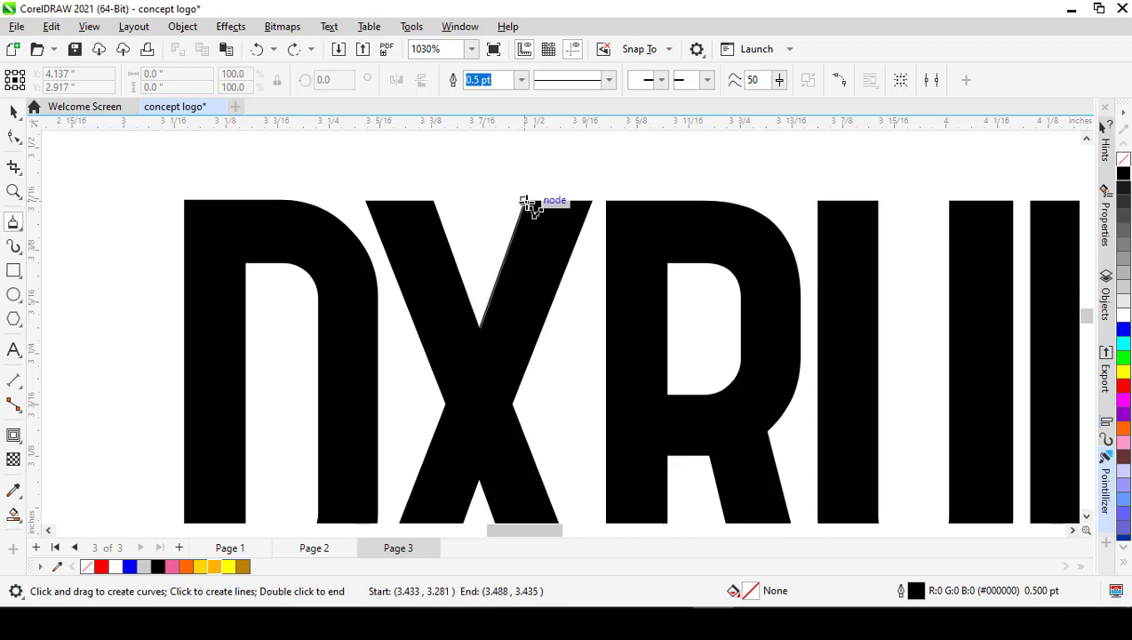
pyautogui.click(525, 203)
pyautogui.press('space')
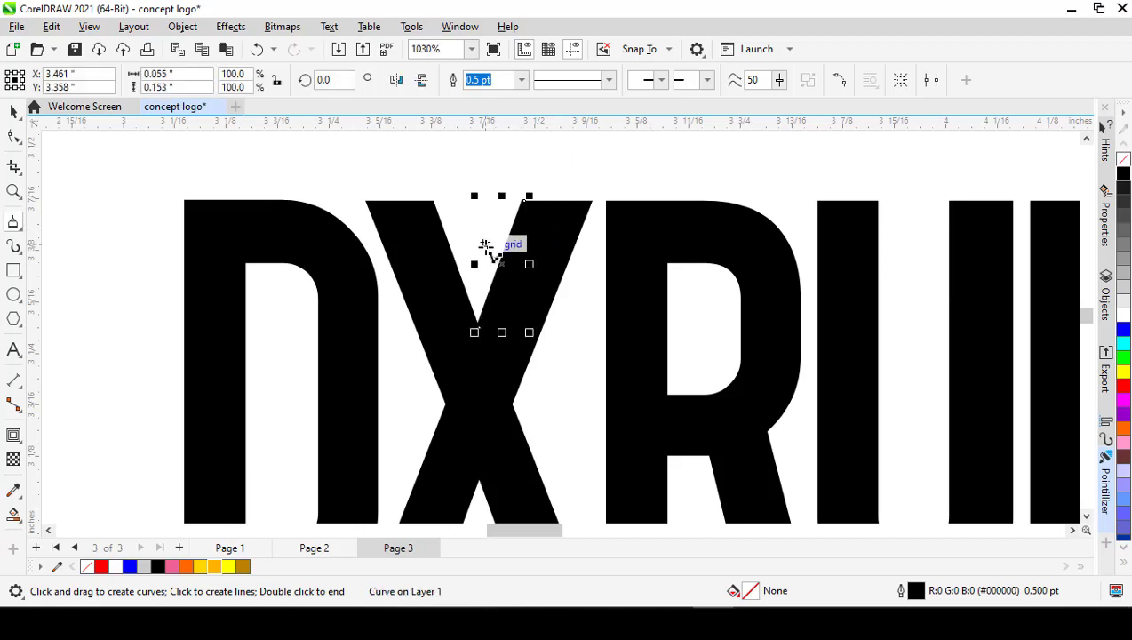
# Step: Scale the line proportionally to about 257.6% from its lower end, extending it above the X along the same slant
pyautogui.scroll(-3, 482, 281)
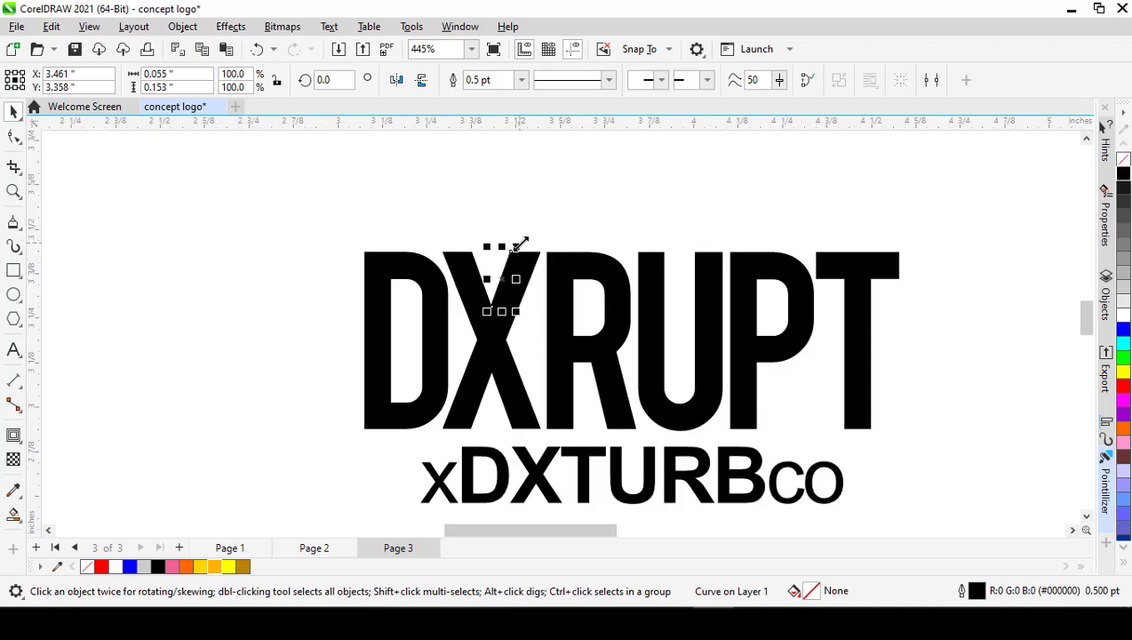
pyautogui.moveTo(519, 242); pyautogui.dragTo(582, 159)
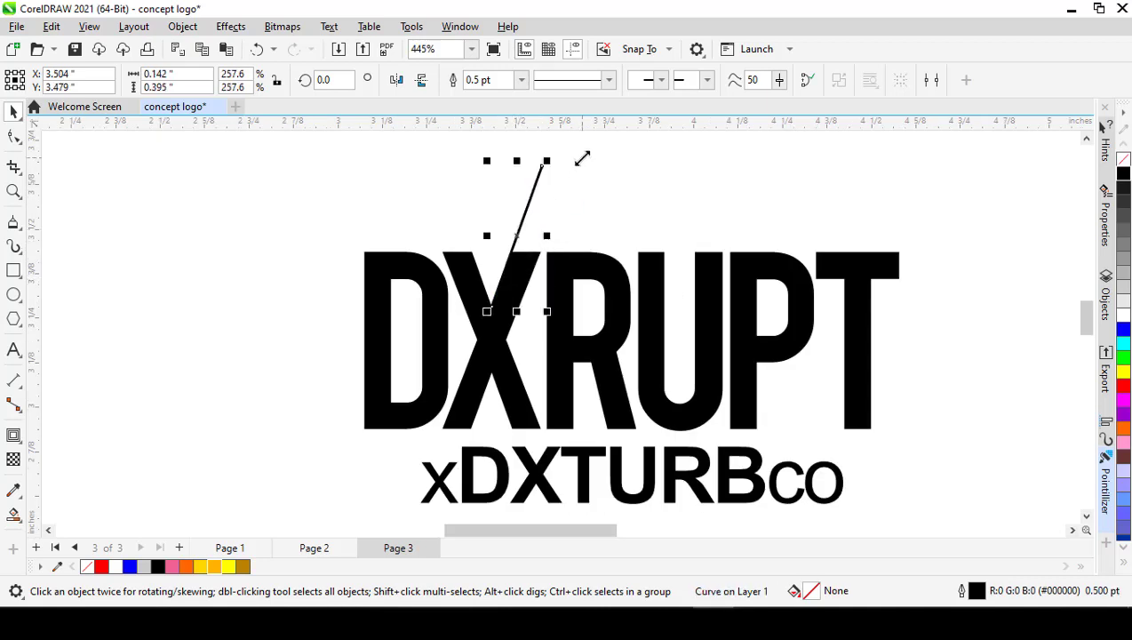
pyautogui.click(452, 192)
pyautogui.scroll(3, 496, 325)
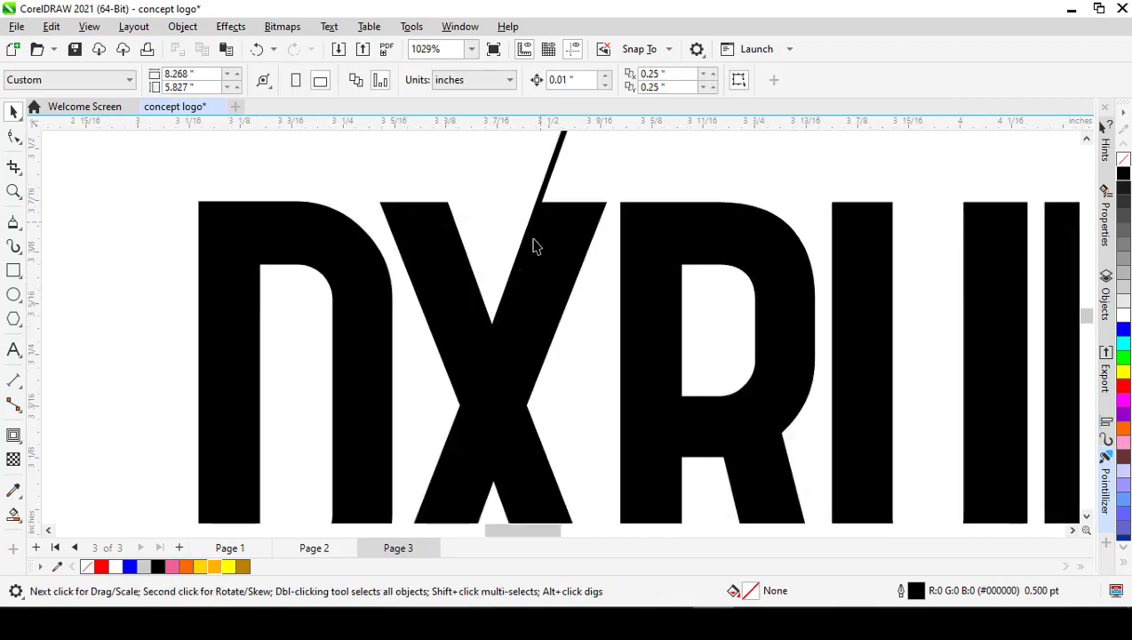
# Step: Draw a straight line along the outer edge of the X's upper-right arm, from the waist node to the arm's top outer corner
pyautogui.scroll(-1, 533, 242)
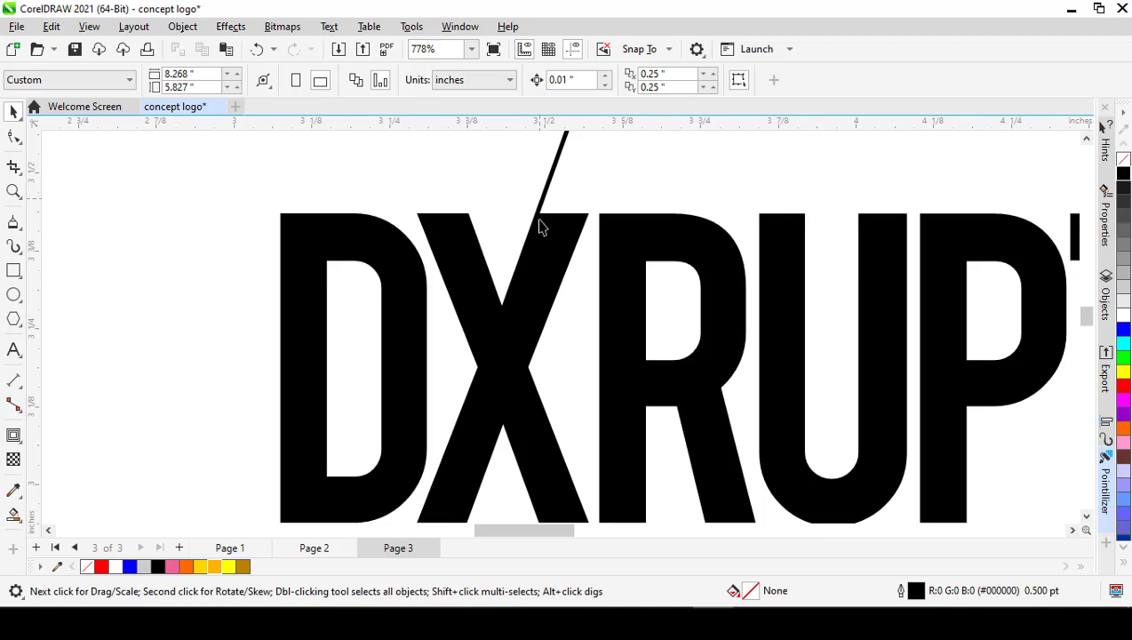
pyautogui.scroll(-3, 544, 231)
pyautogui.scroll(2, 551, 248)
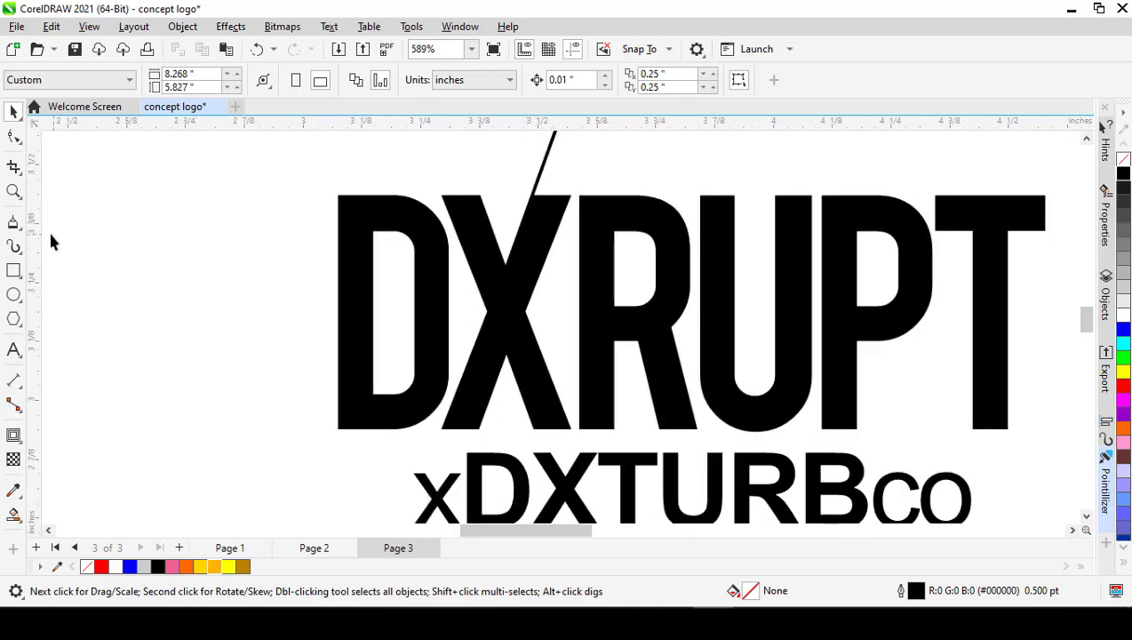
pyautogui.click(14, 224)
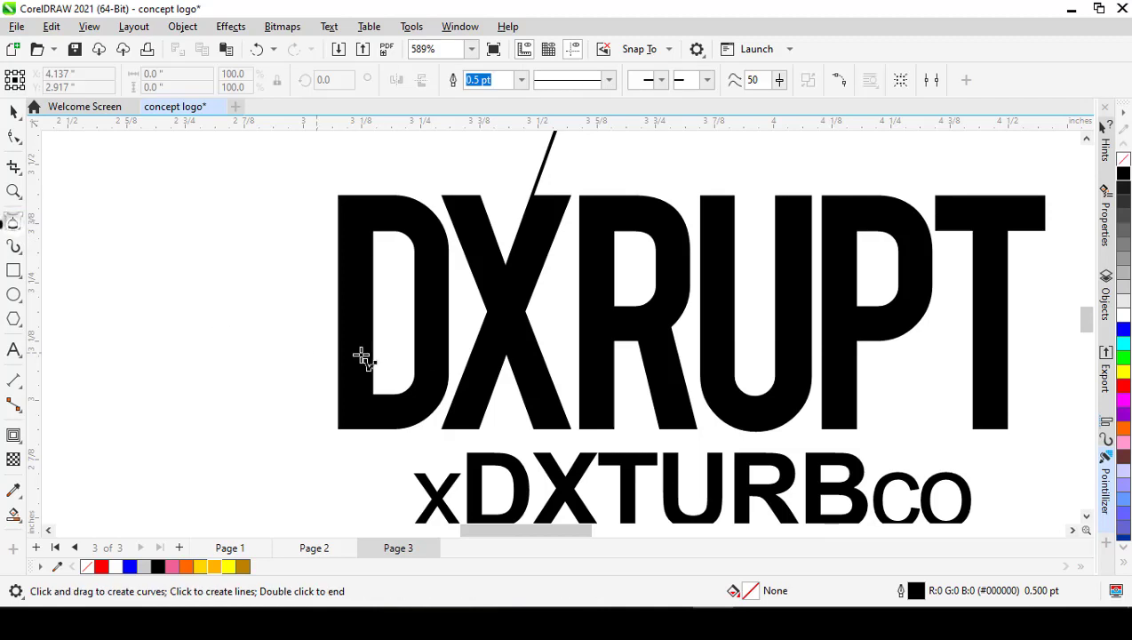
pyautogui.click(525, 311)
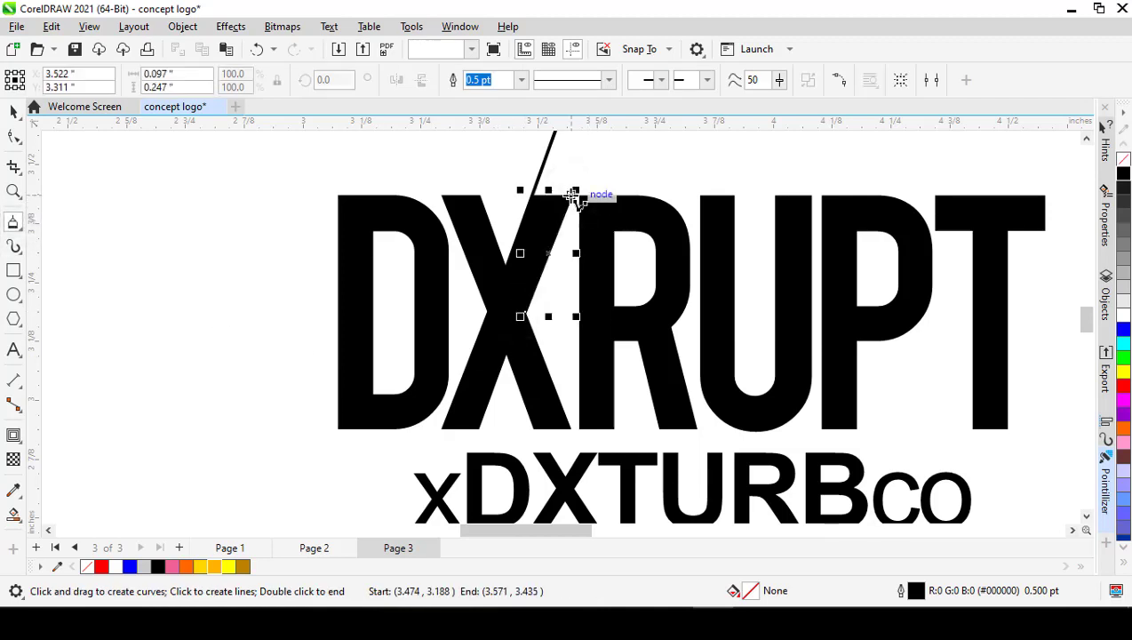
pyautogui.click(574, 193)
# Step: Scale the outer-edge line proportionally to about 236.2% from its lower end, extending it above the X along the same slant
pyautogui.scroll(-1, 542, 240)
pyautogui.press('space')
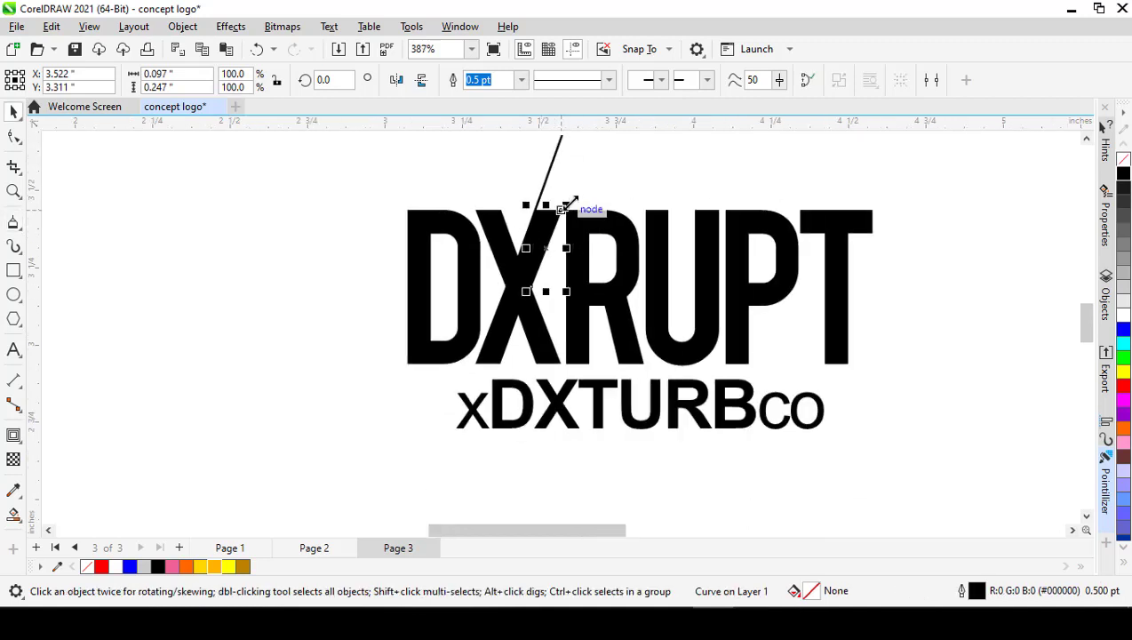
pyautogui.moveTo(599, 174); pyautogui.dragTo(645, 174)
pyautogui.click(485, 232)
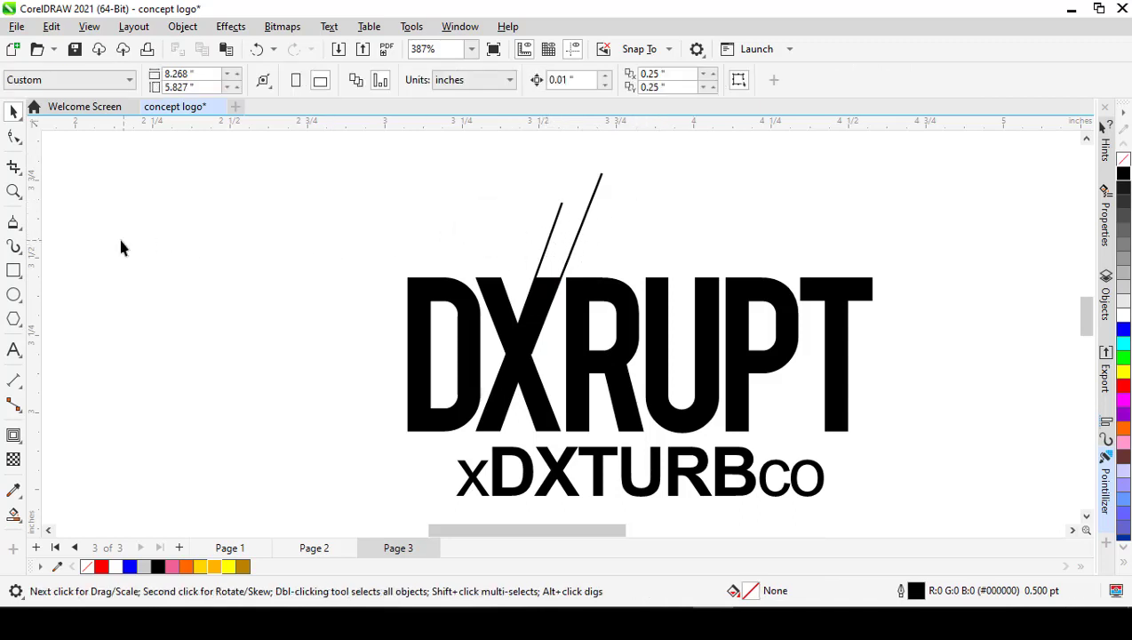
# Step: Group the two slanted lines that extend above the X's upper-right arm
pyautogui.scroll(1, 698, 258)
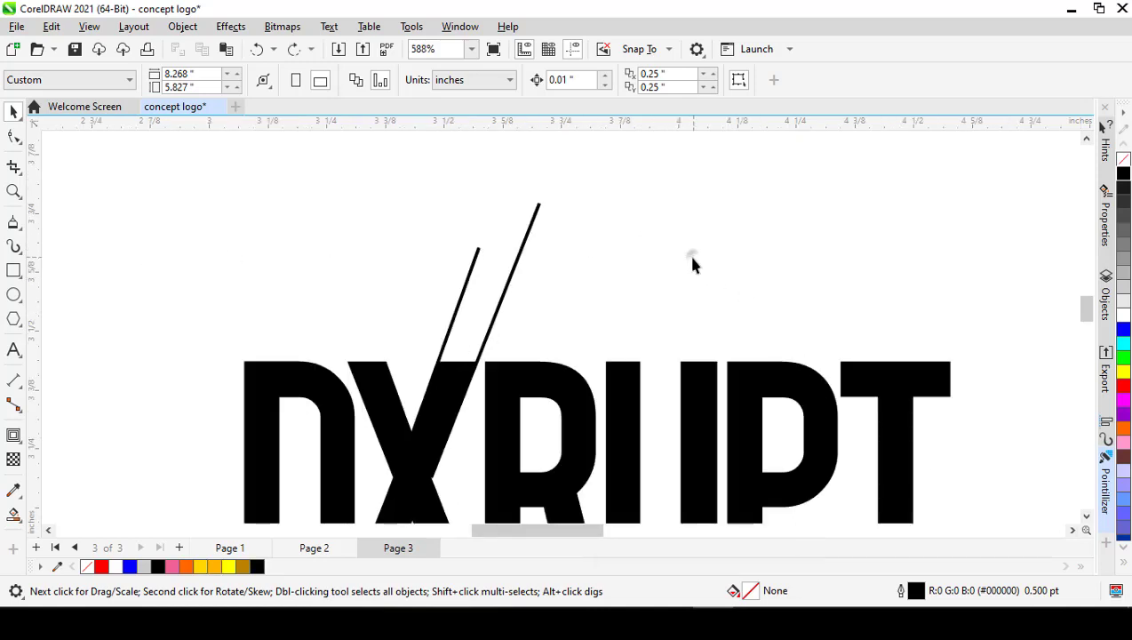
pyautogui.click(502, 299)
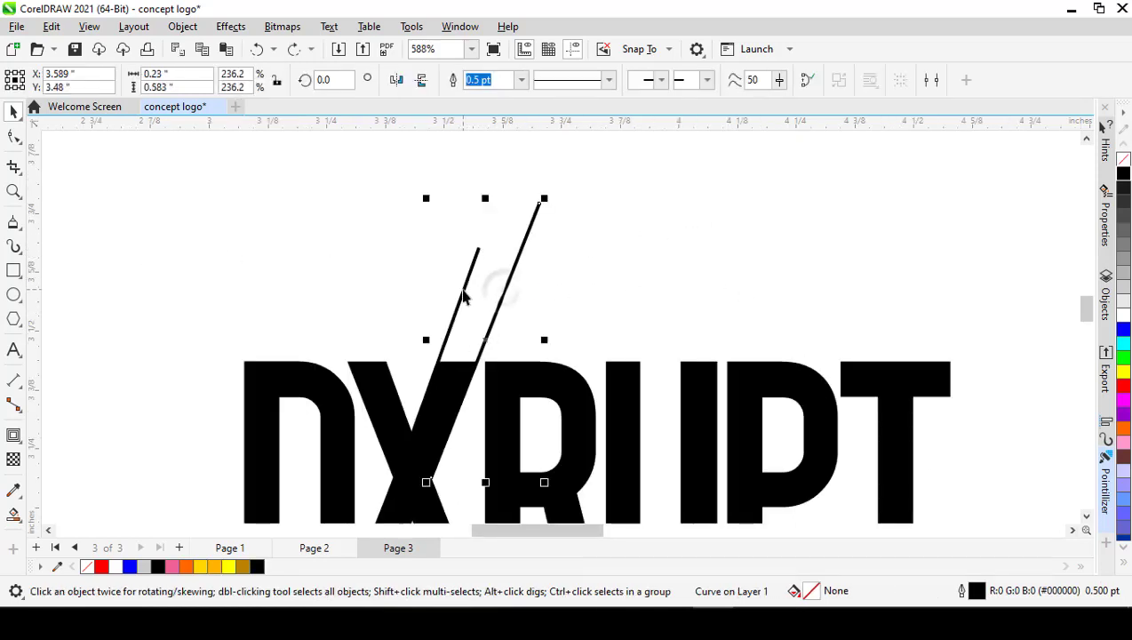
pyautogui.keyDown('shift'); pyautogui.click(462, 290); pyautogui.keyUp('shift')
pyautogui.hotkey('ctrl', 'g')
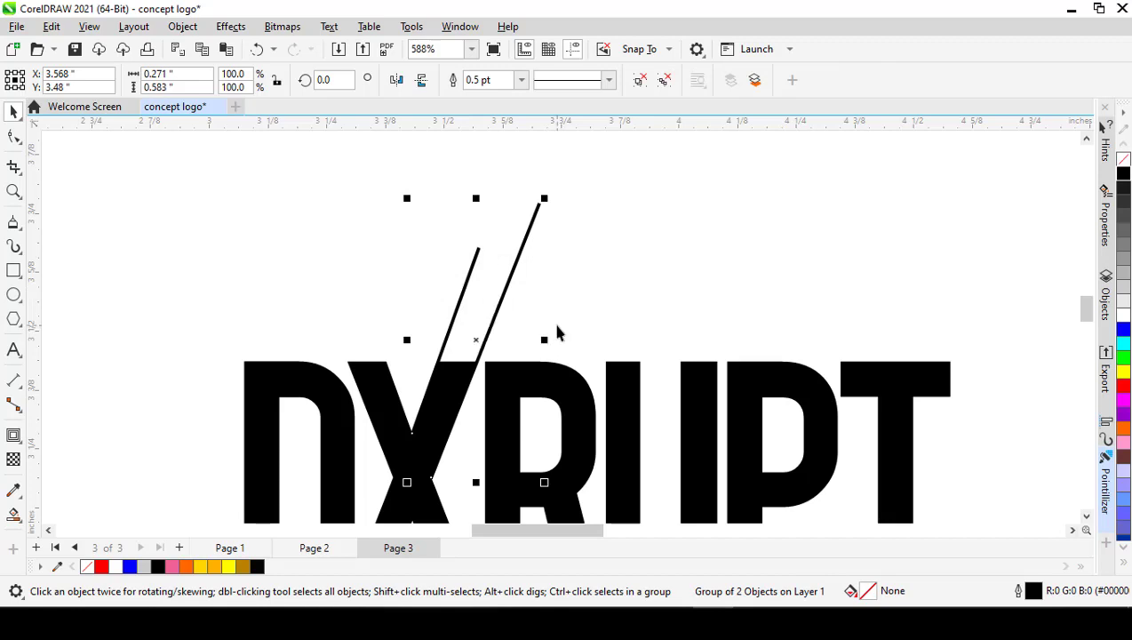
# Step: Duplicate the grouped slanted lines and rotate the copy to 300 degrees so it runs nearly horizontally
pyautogui.hotkey('ctrl', 'd')
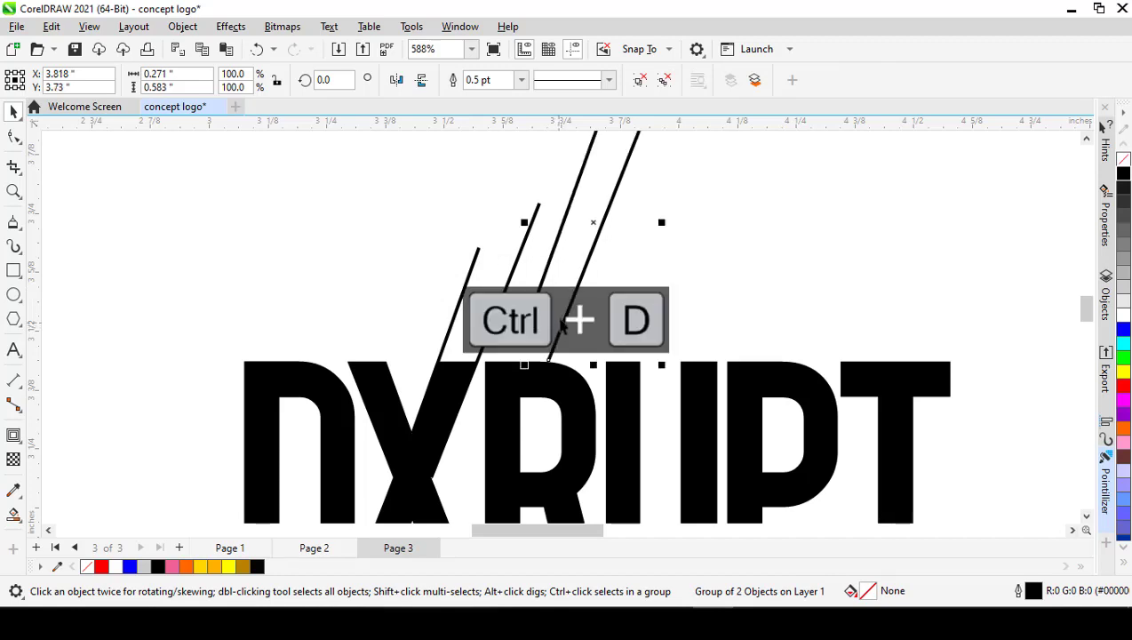
pyautogui.click(600, 234)
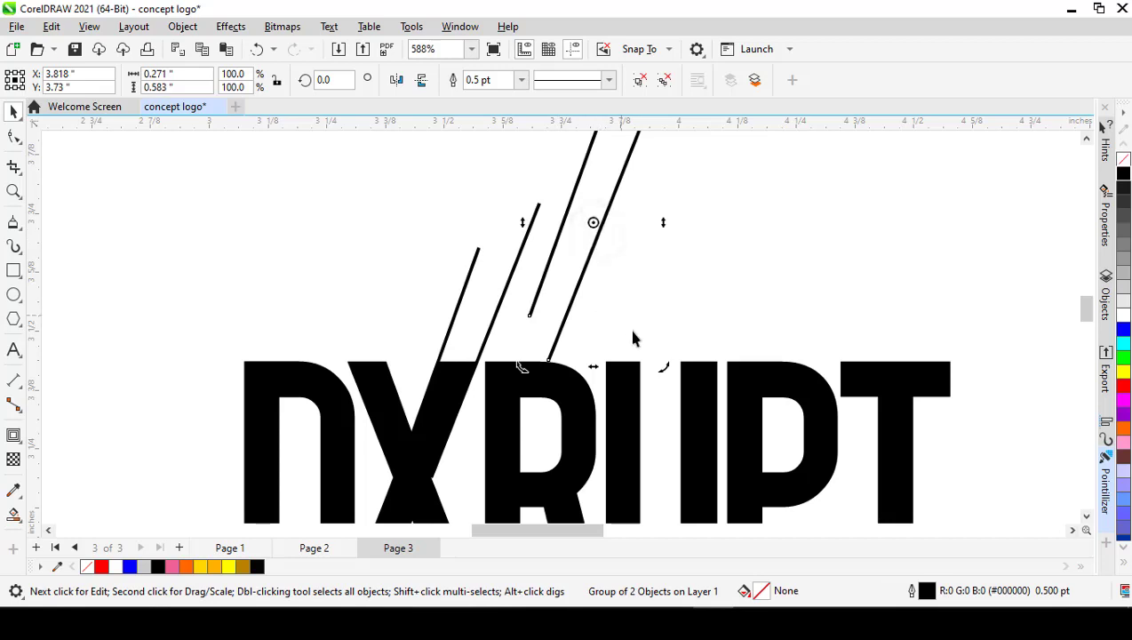
pyautogui.moveTo(664, 369); pyautogui.dragTo(525, 307)
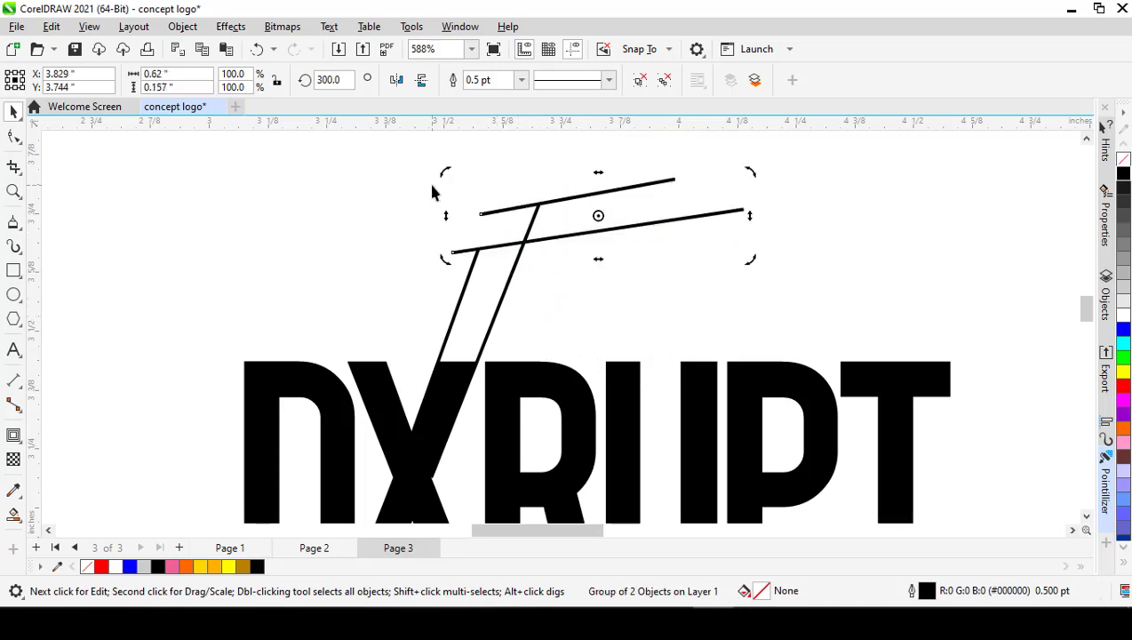
# Step: Move the rotated pair down so it crosses both slanted lines just above the X's upper-right arm
pyautogui.click(543, 246)
pyautogui.moveTo(548, 247); pyautogui.dragTo(501, 308)
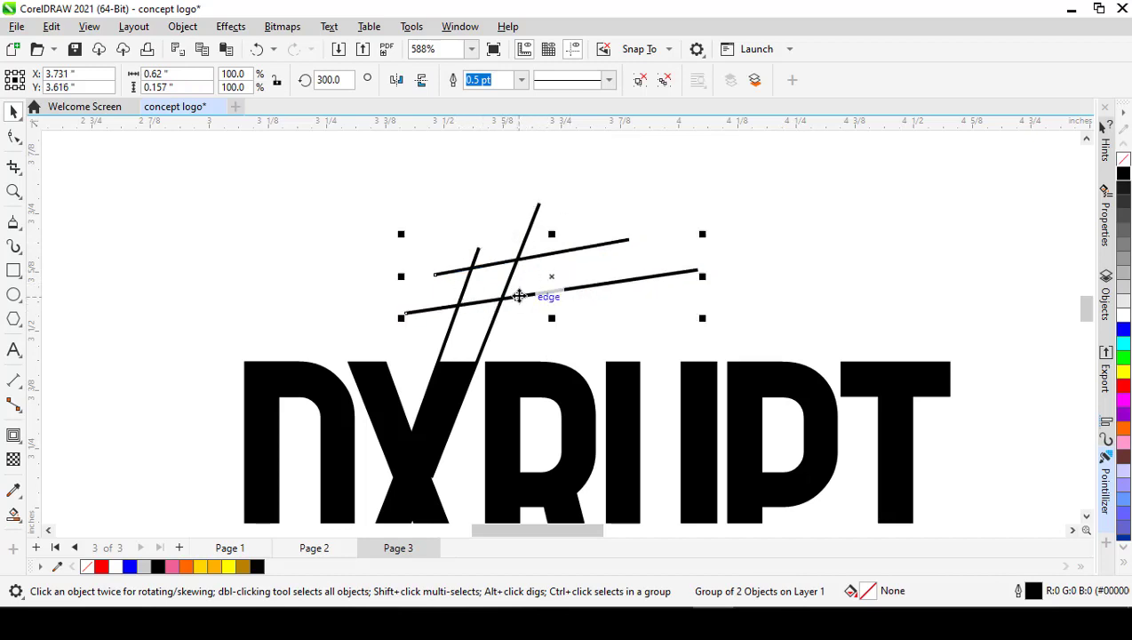
pyautogui.scroll(1, 514, 302)
pyautogui.moveTo(525, 293); pyautogui.dragTo(521, 338)
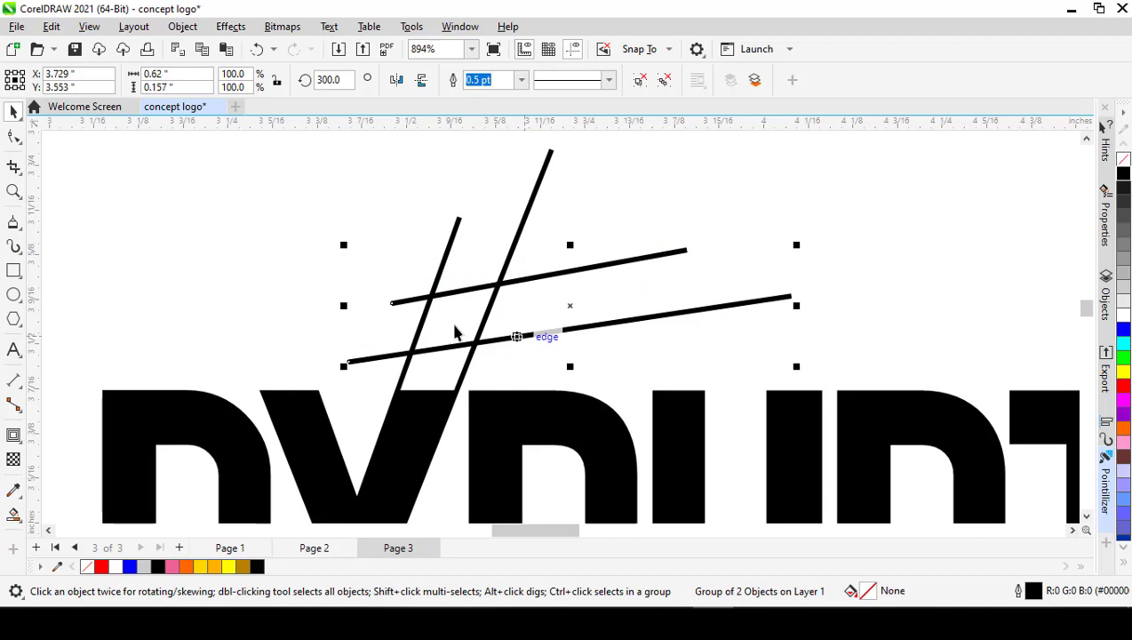
pyautogui.click(314, 296)
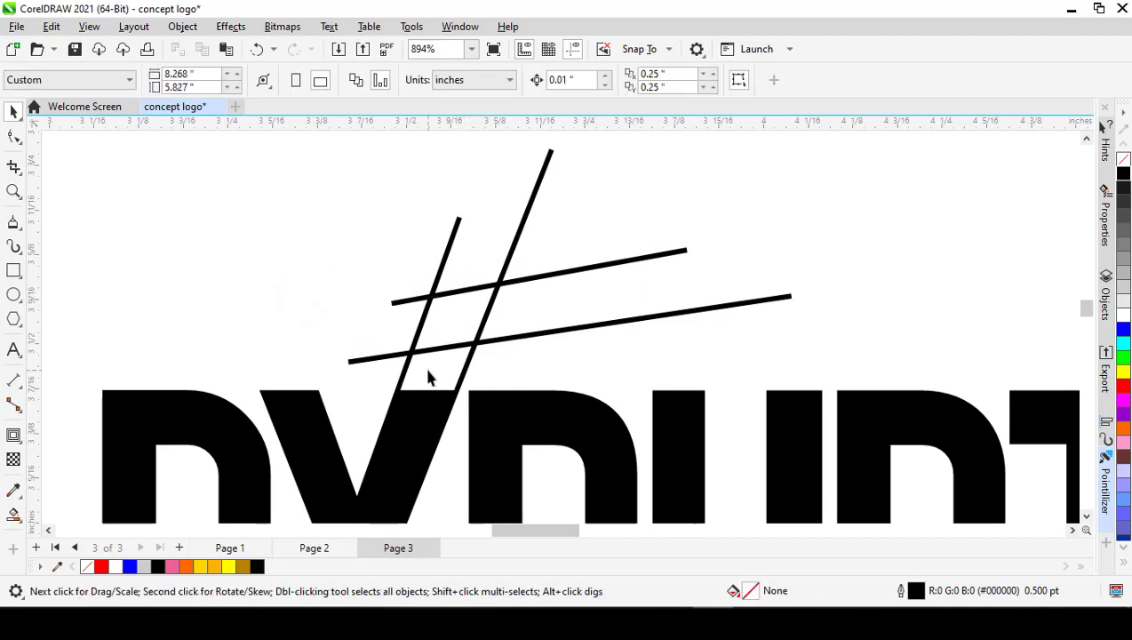
# Step: Duplicate the original slanted pair again and place the copy to its right, crossing both near-horizontal lines
pyautogui.scroll(-2, 590, 298)
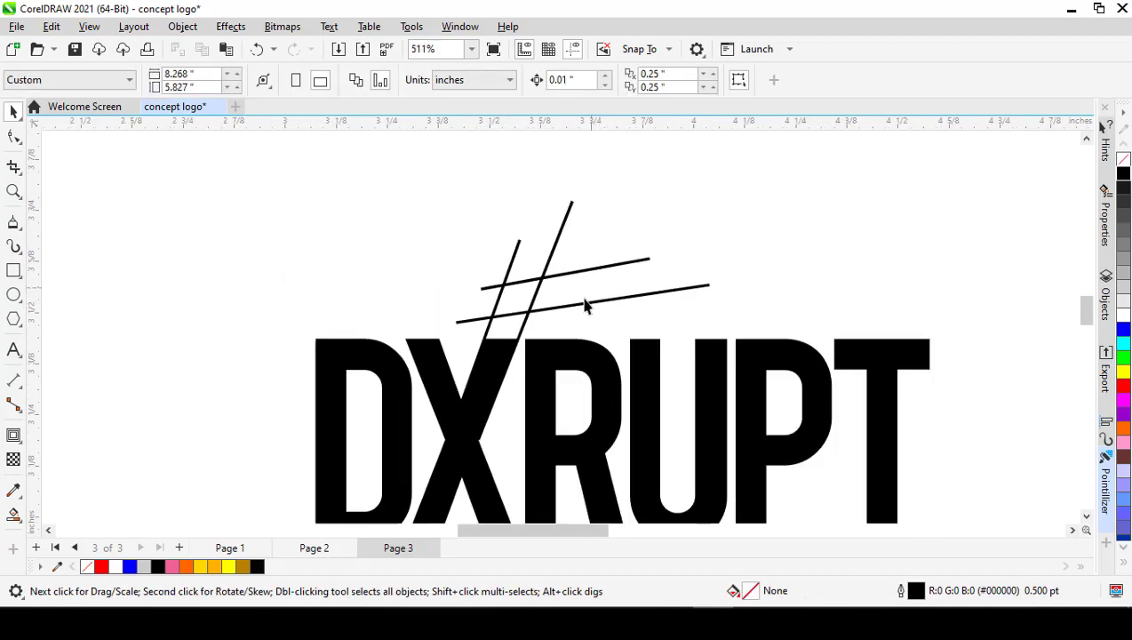
pyautogui.scroll(1, 586, 304)
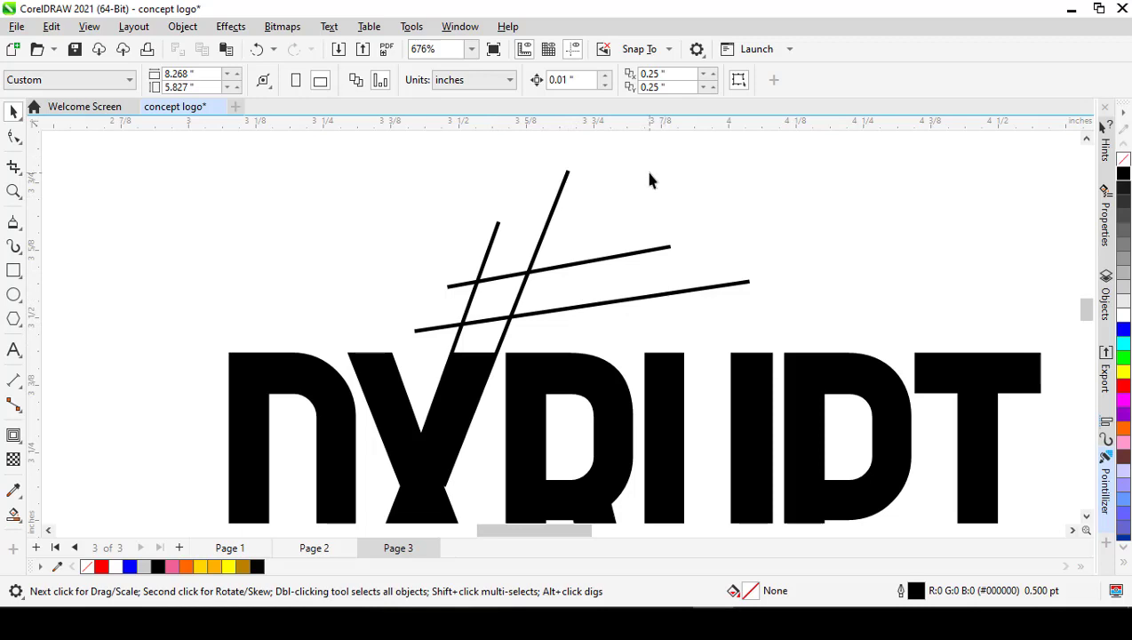
pyautogui.click(549, 224)
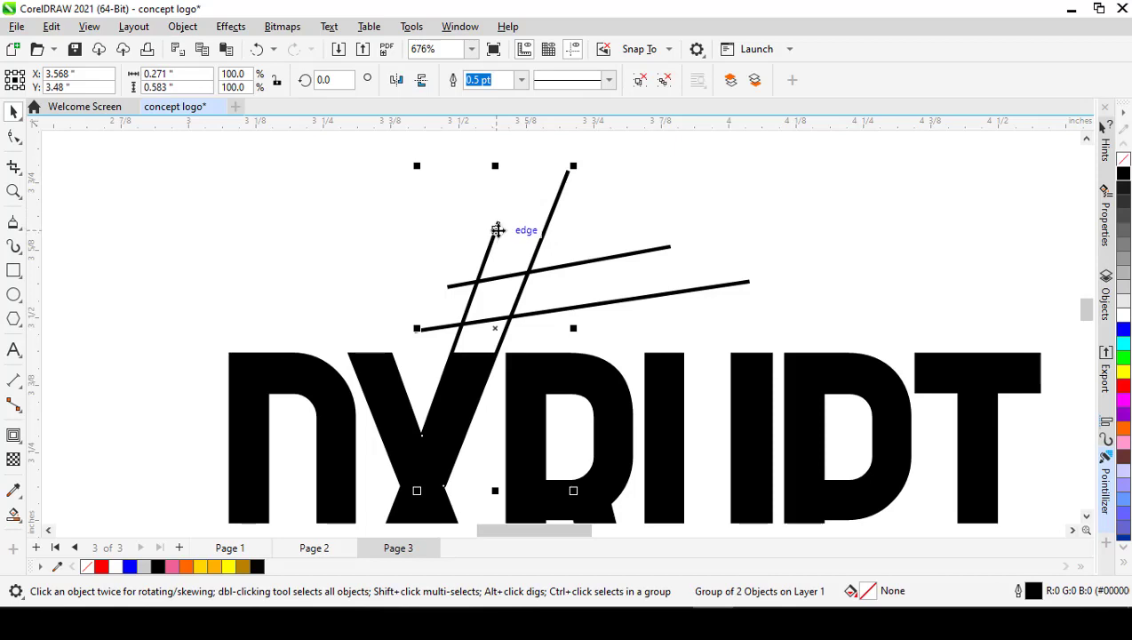
pyautogui.hotkey('ctrl', 'd')
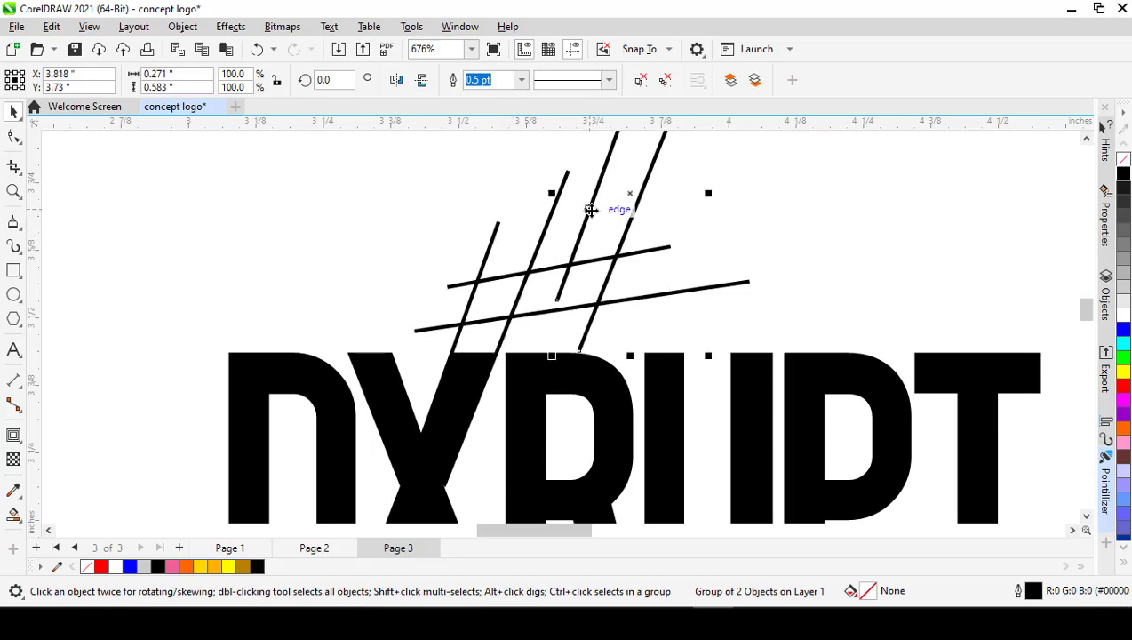
pyautogui.moveTo(590, 207); pyautogui.dragTo(576, 250)
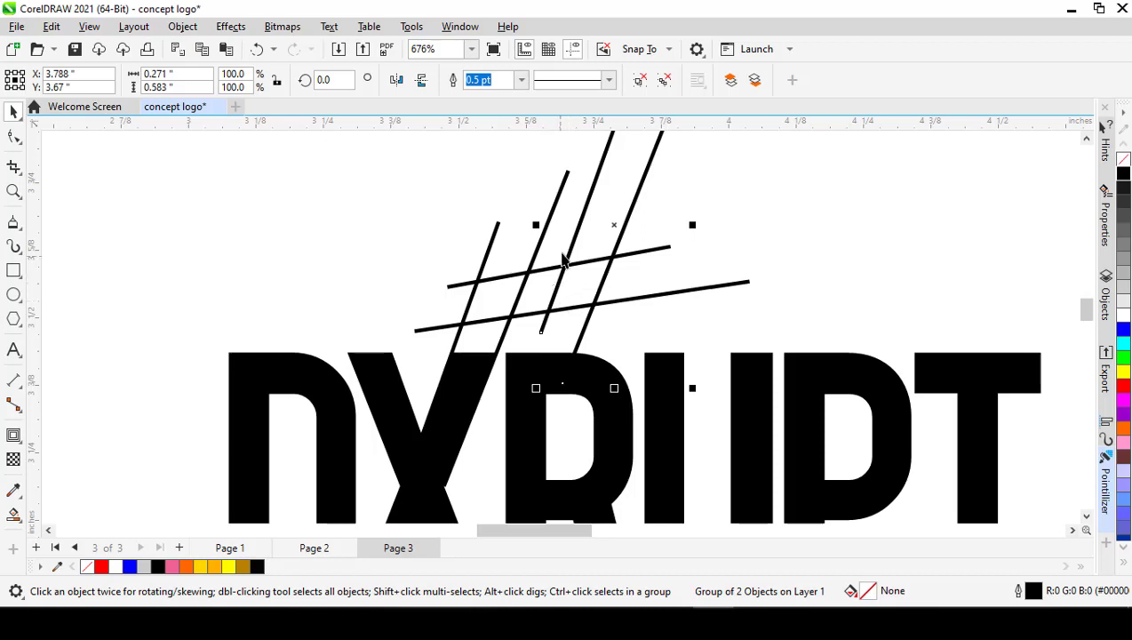
# Step: Ungroup the second slanted pair and rotate its shorter line to 345 degrees, starting near the lower crossing with the outer slanted line
pyautogui.scroll(-2, 593, 228)
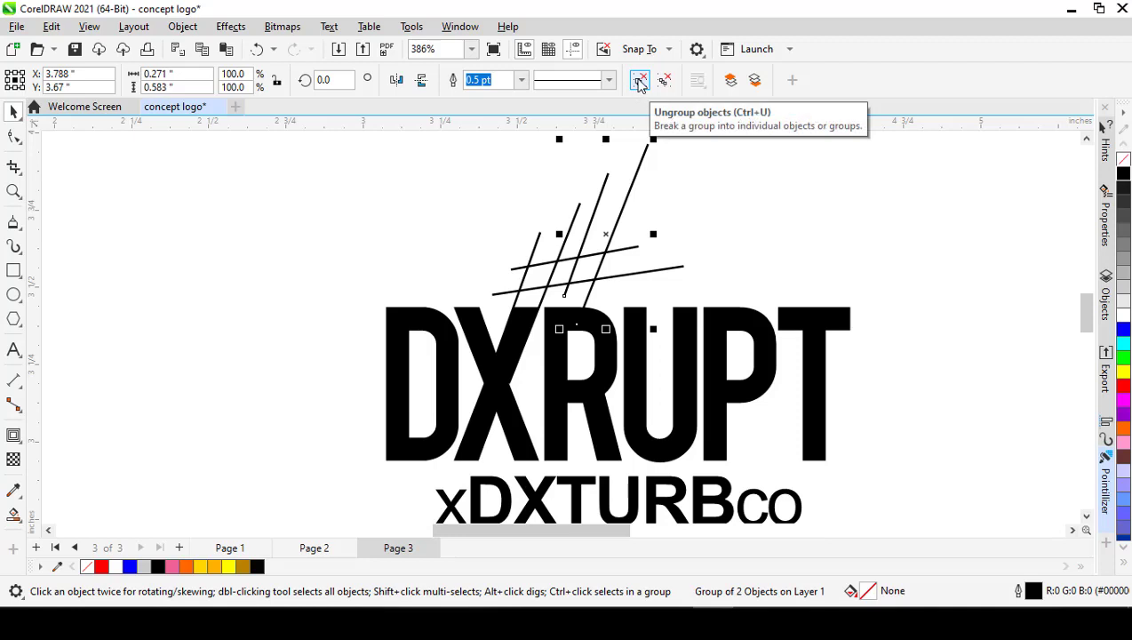
pyautogui.click(640, 82)
pyautogui.click(686, 181)
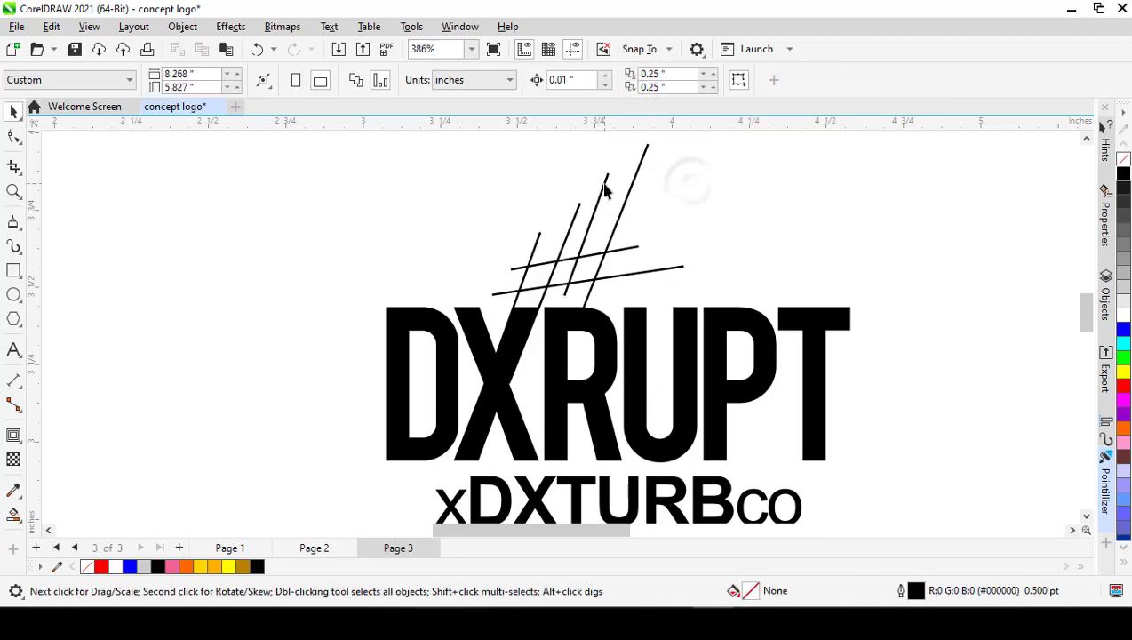
pyautogui.click(607, 186)
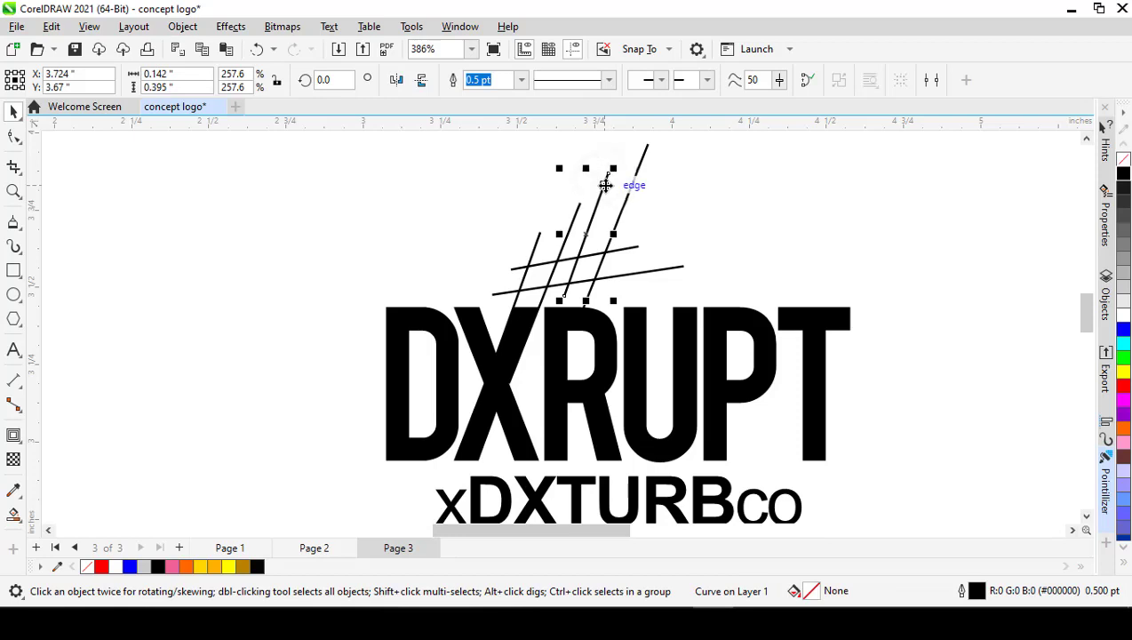
pyautogui.click(610, 171)
pyautogui.moveTo(613, 169); pyautogui.dragTo(627, 171)
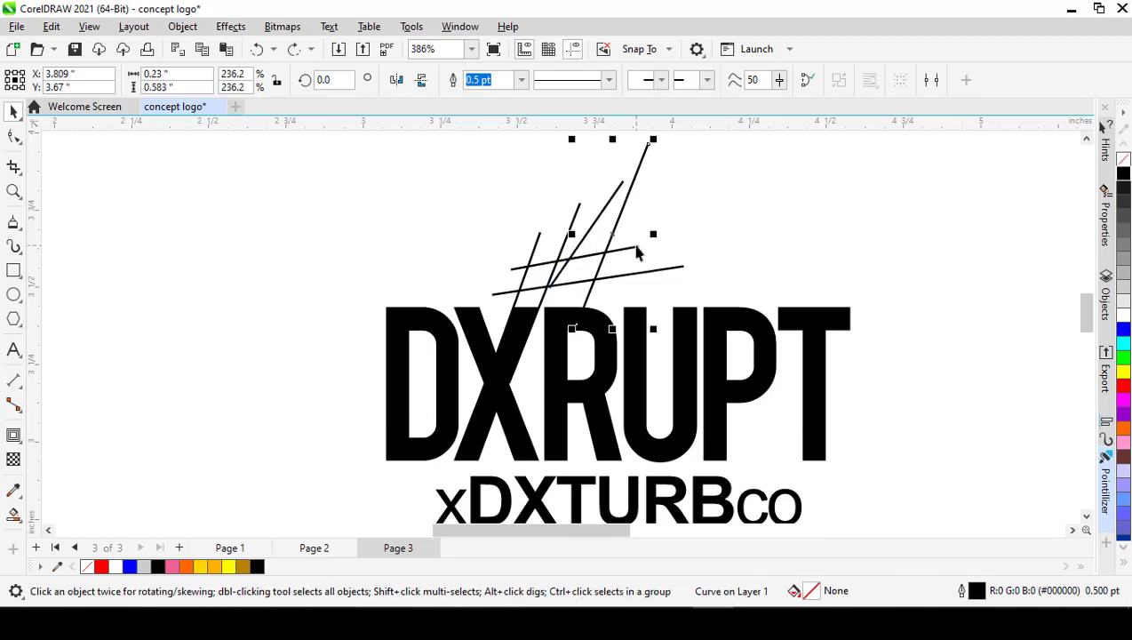
# Step: Shift the longer copied line slightly left, and nudge the 345-degree line so its lower end extends past the lower near-horizontal line
pyautogui.moveTo(622, 234); pyautogui.dragTo(613, 235)
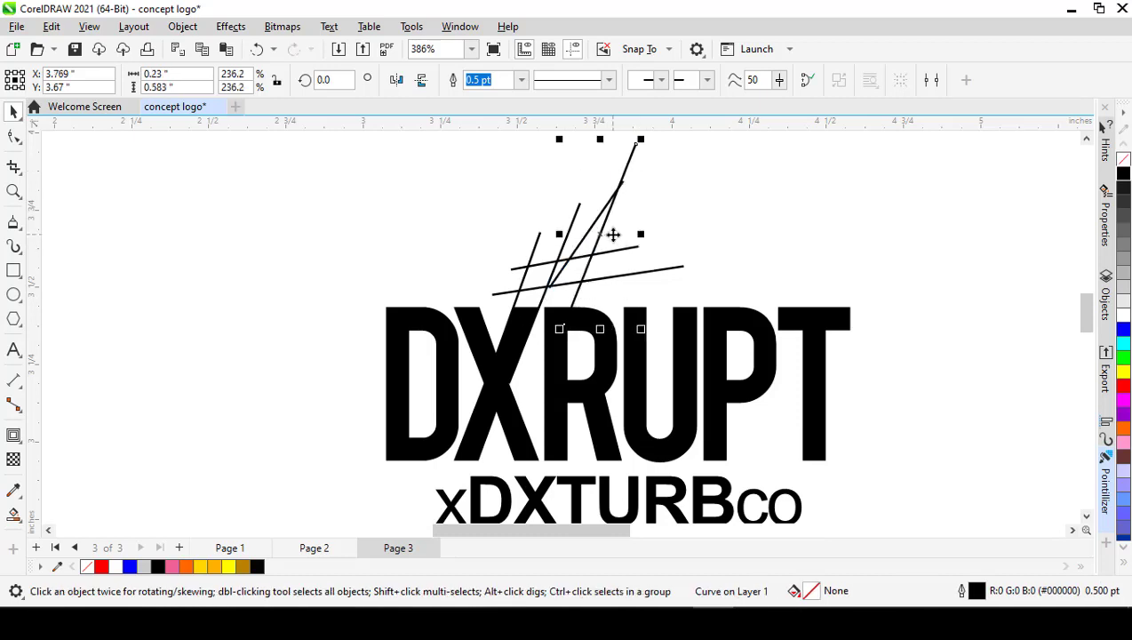
pyautogui.click(688, 191)
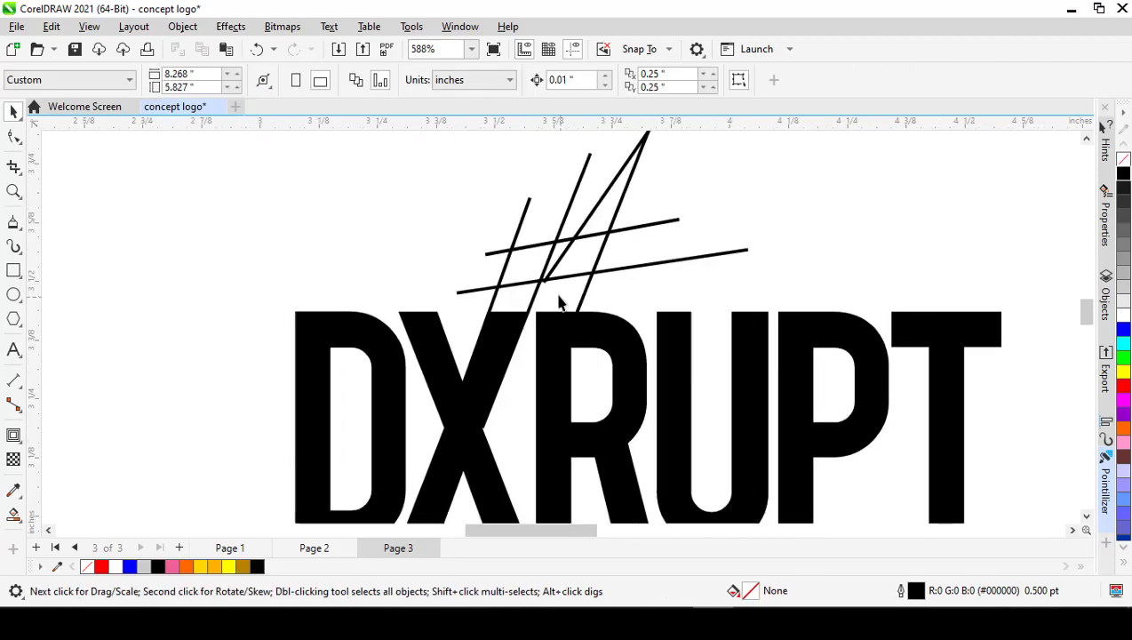
pyautogui.scroll(1, 561, 303)
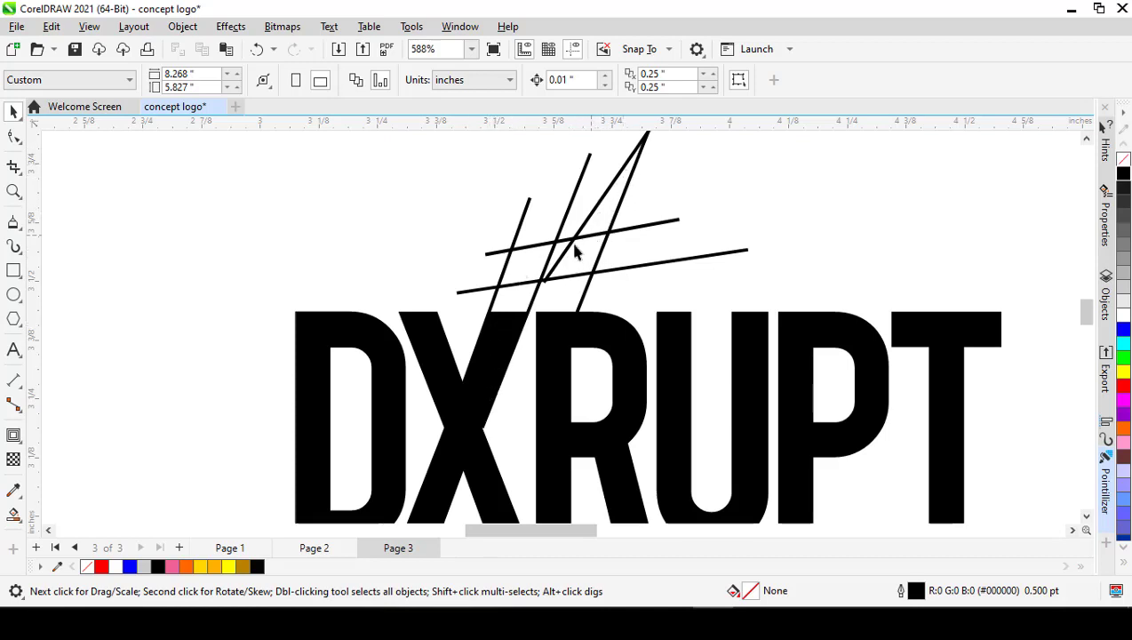
pyautogui.scroll(1, 542, 289)
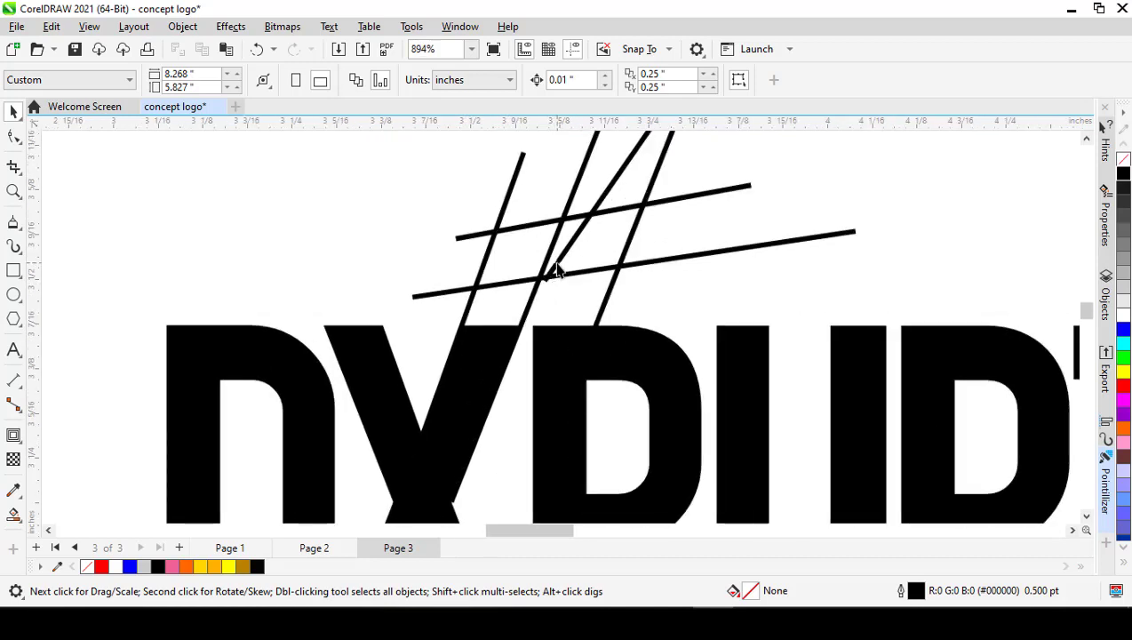
pyautogui.click(556, 265)
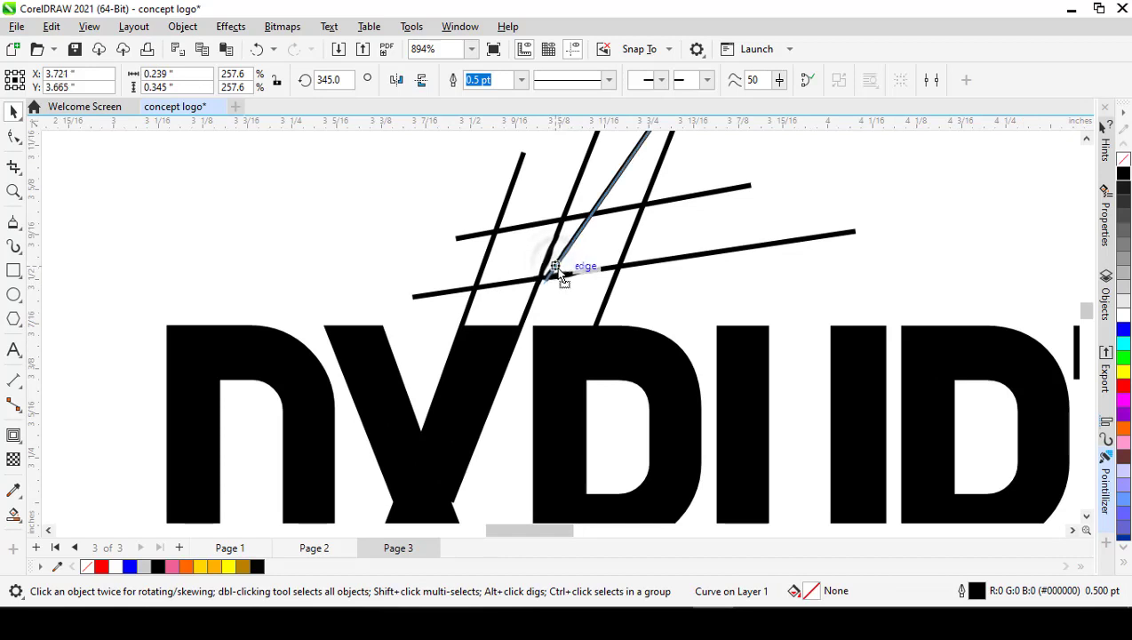
pyautogui.moveTo(561, 276); pyautogui.dragTo(546, 276)
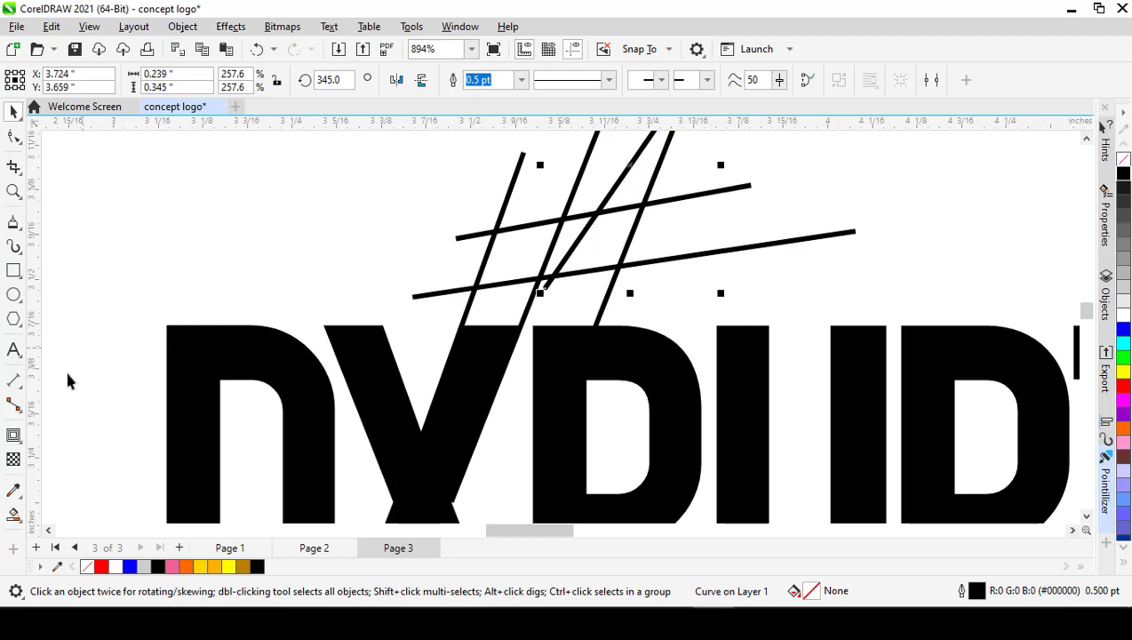
# Step: Activate the Smart Fill tool and set its fill colour to magenta with CMYK 0, 100, 4, 0
pyautogui.click(23, 527)
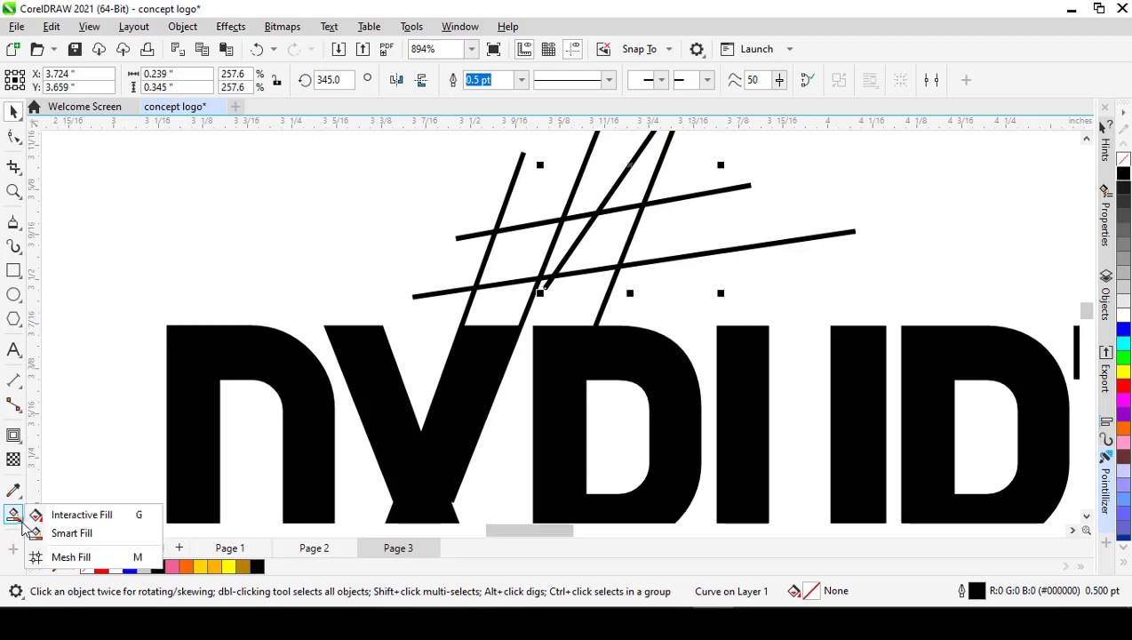
pyautogui.click(71, 533)
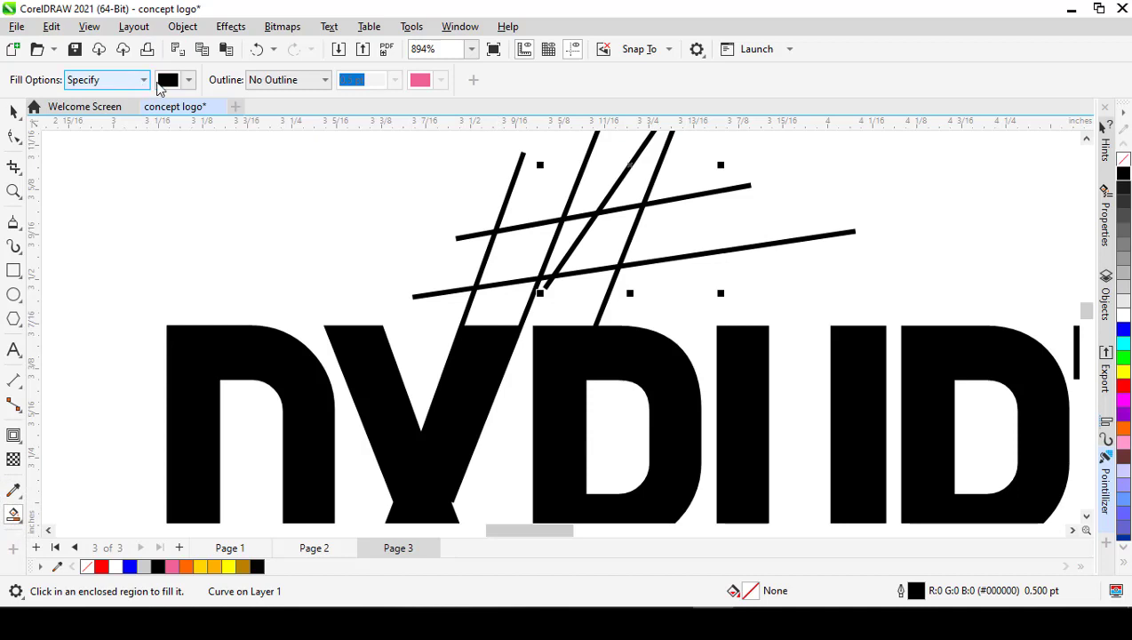
pyautogui.click(188, 80)
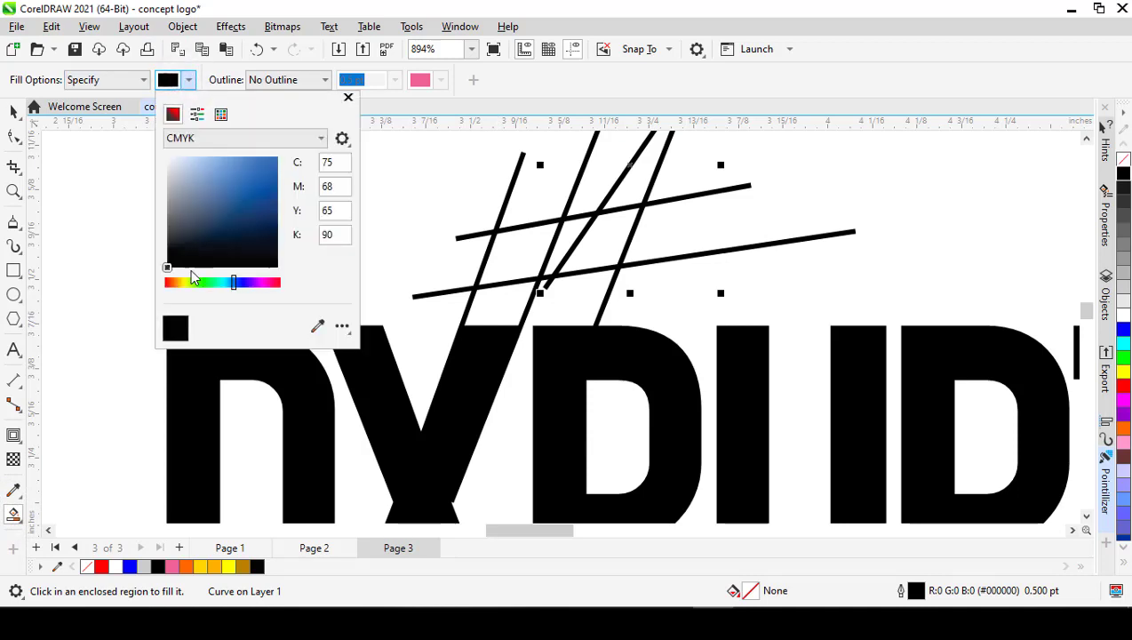
pyautogui.click(272, 282)
pyautogui.click(268, 158)
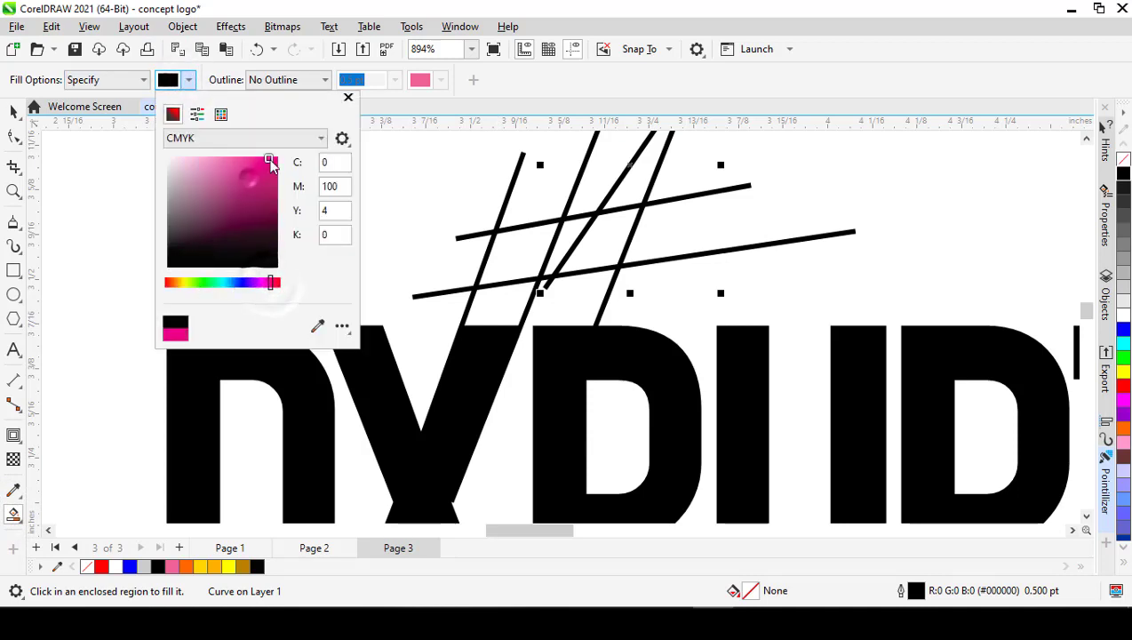
pyautogui.click(438, 173)
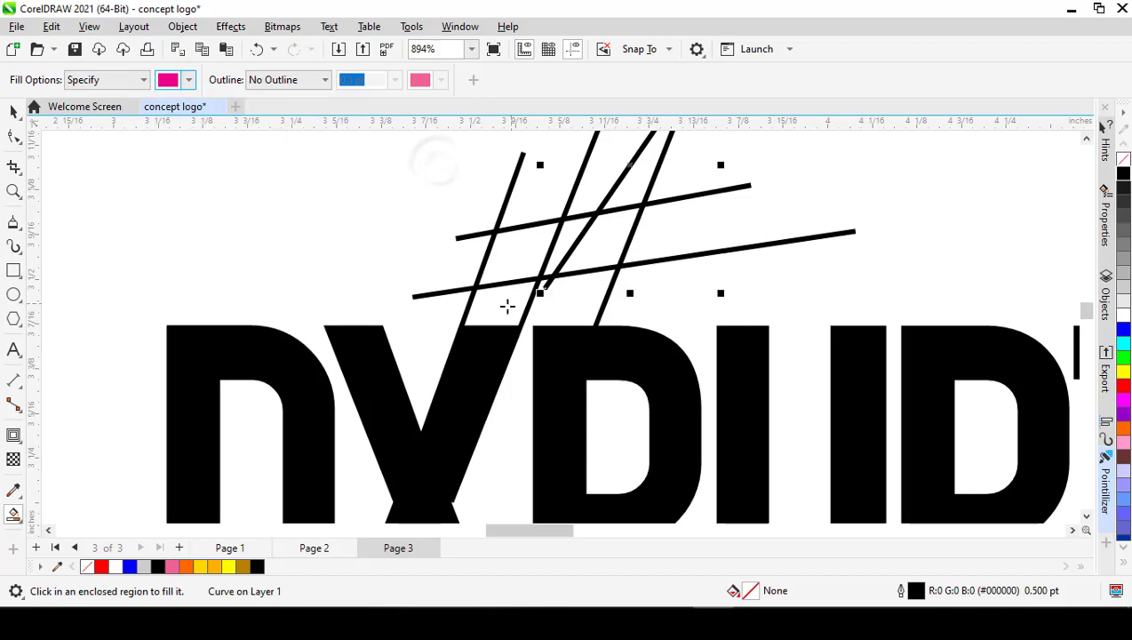
# Step: Smart-fill the enclosed regions between the crossing guide lines above the X's right arm in magenta, forming a bent horn with a pointed tip
pyautogui.click(505, 306)
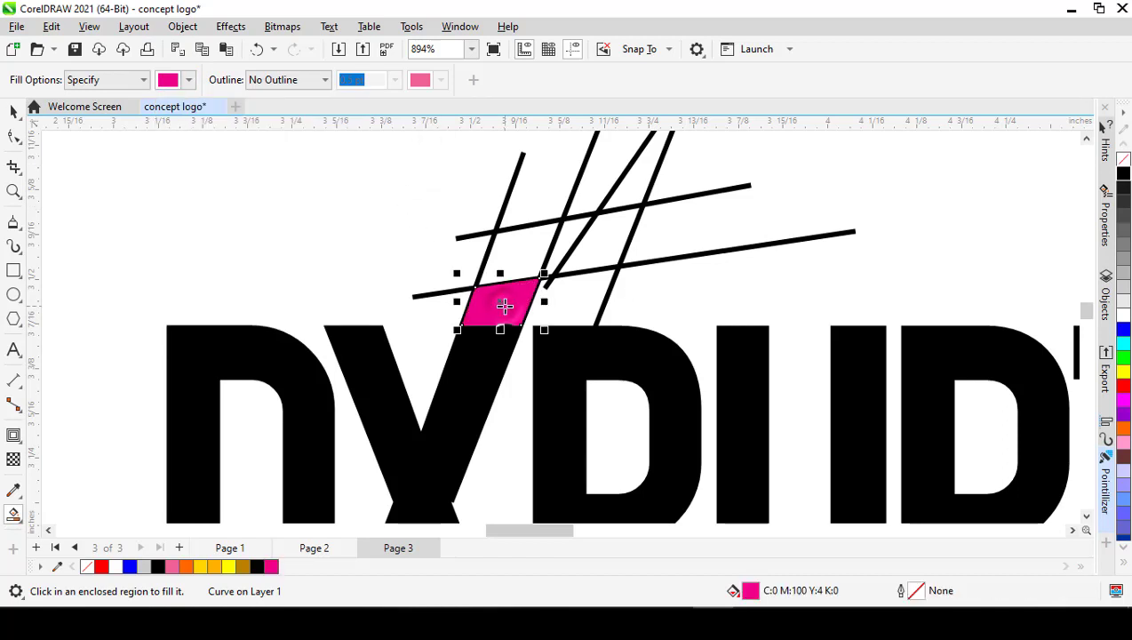
pyautogui.click(520, 252)
pyautogui.scroll(1, 562, 252)
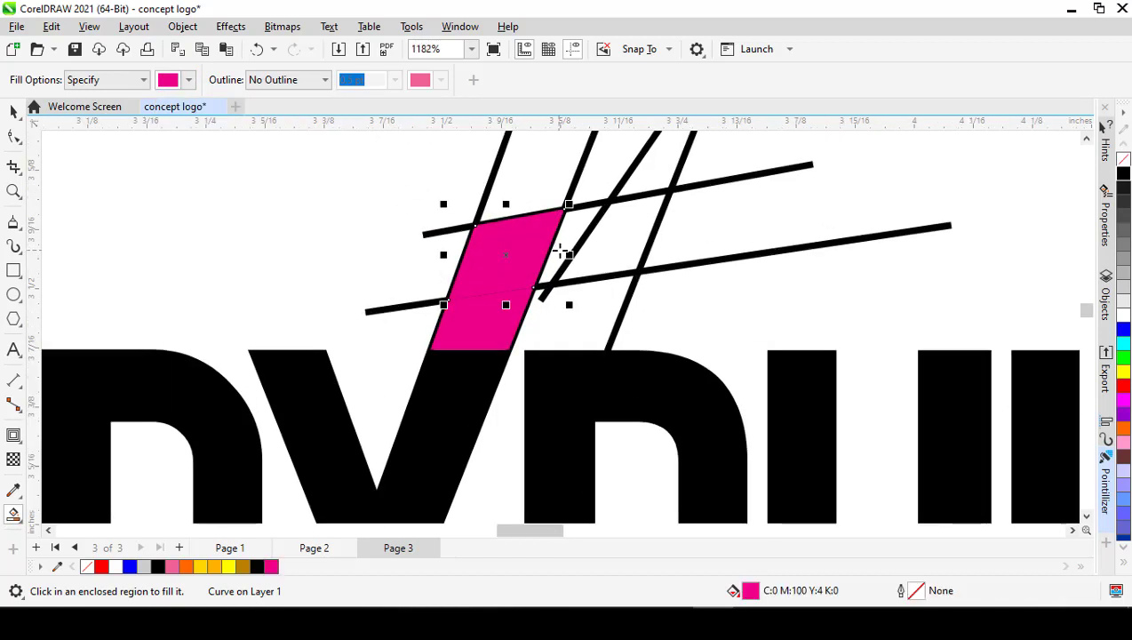
pyautogui.click(567, 239)
pyautogui.click(624, 231)
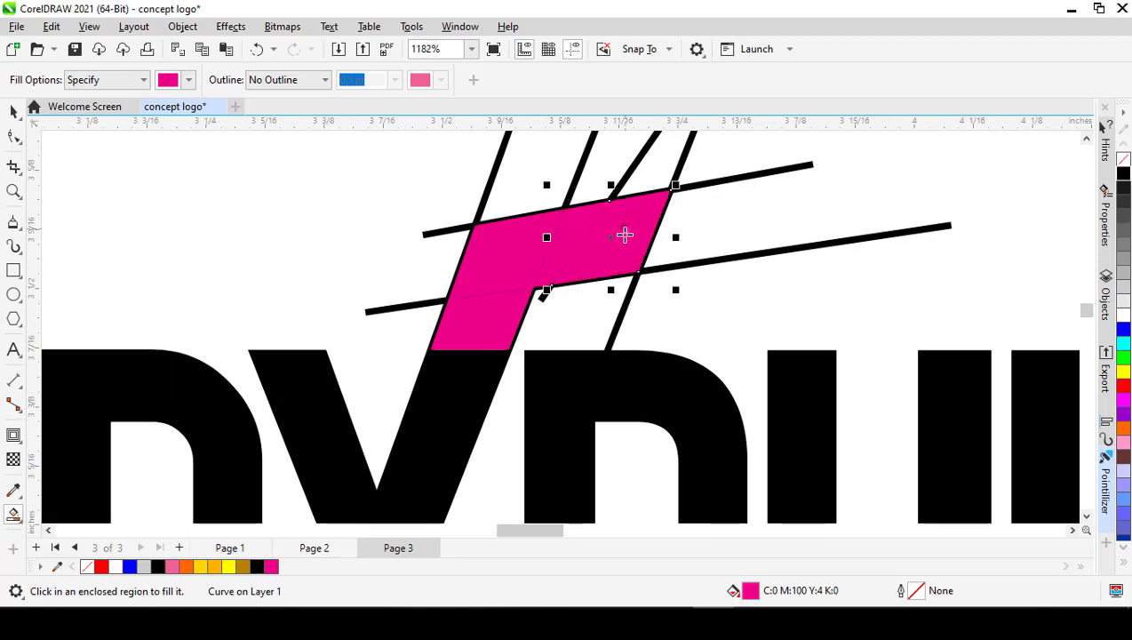
pyautogui.scroll(-1, 625, 225)
pyautogui.click(643, 195)
pyautogui.scroll(-1, 622, 225)
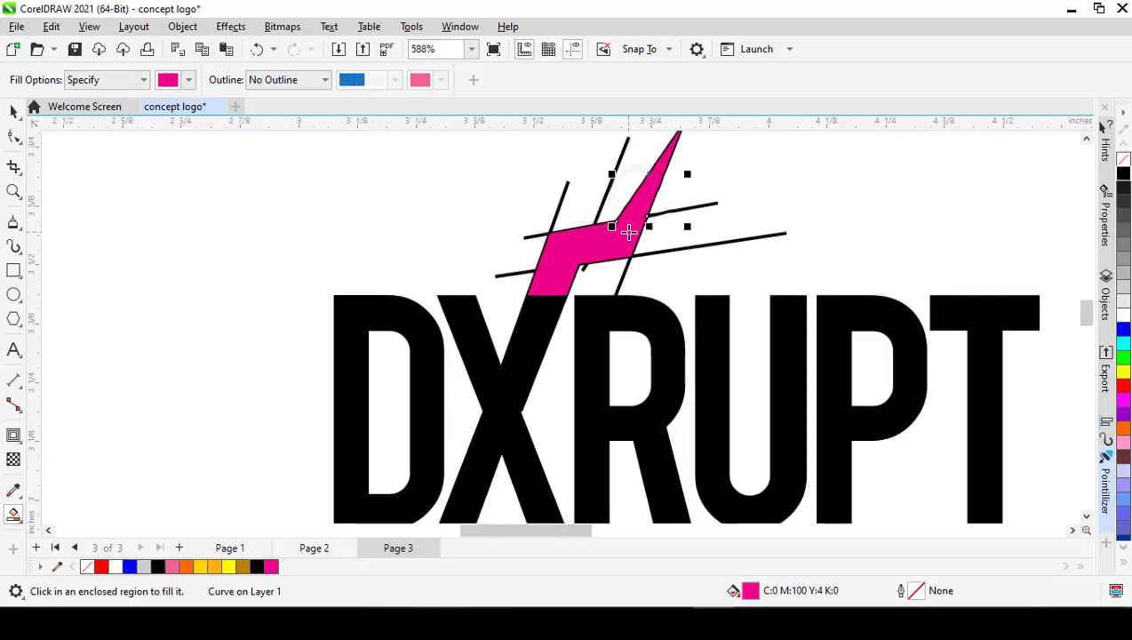
pyautogui.scroll(-1, 628, 231)
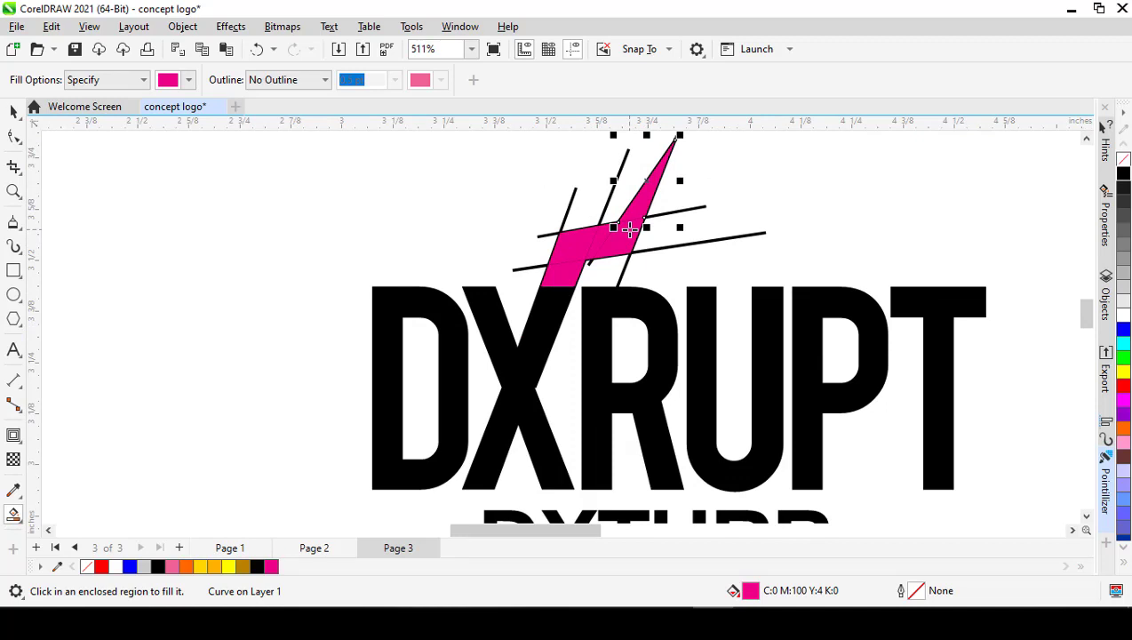
# Step: Select all five magenta horn pieces and weld them into a single shape
pyautogui.press('space')
pyautogui.scroll(1, 644, 195)
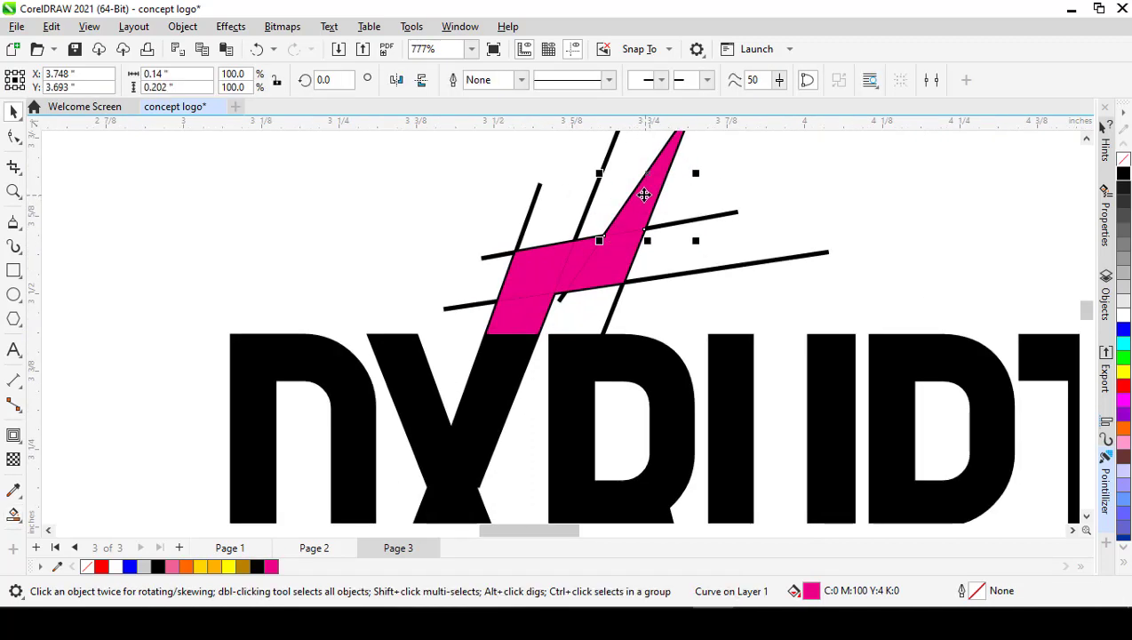
pyautogui.click(711, 192)
pyautogui.click(647, 189)
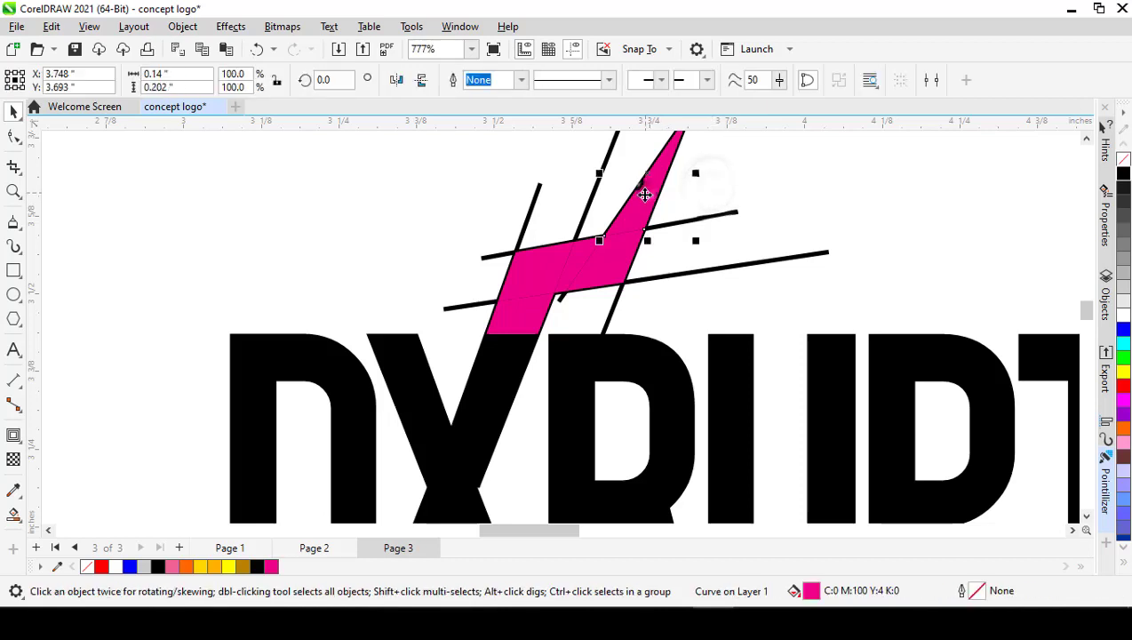
pyautogui.keyDown('shift'); pyautogui.click(615, 270); pyautogui.keyUp('shift')
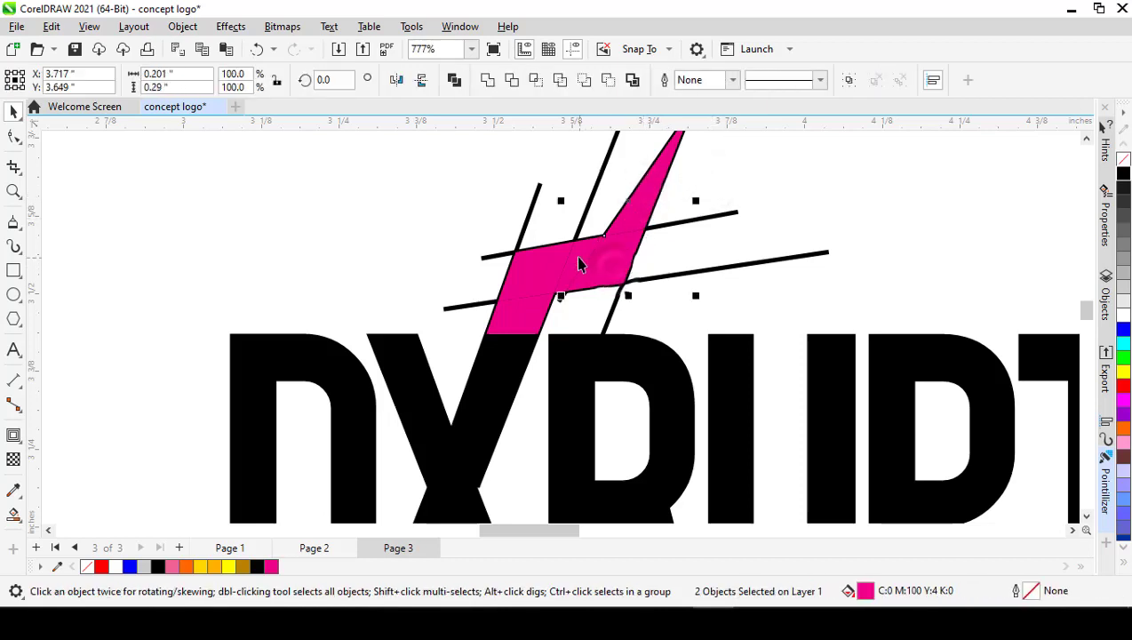
pyautogui.keyDown('shift'); pyautogui.click(579, 260); pyautogui.keyUp('shift')
pyautogui.keyDown('shift'); pyautogui.click(531, 265); pyautogui.keyUp('shift')
pyautogui.keyDown('shift'); pyautogui.click(508, 323); pyautogui.keyUp('shift')
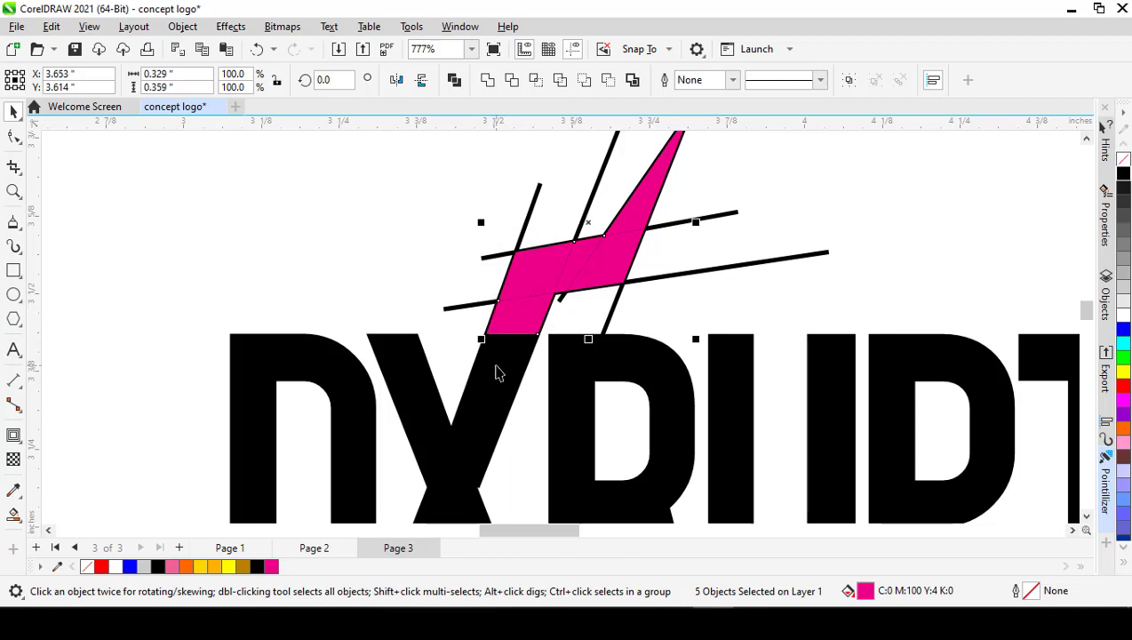
pyautogui.click(487, 80)
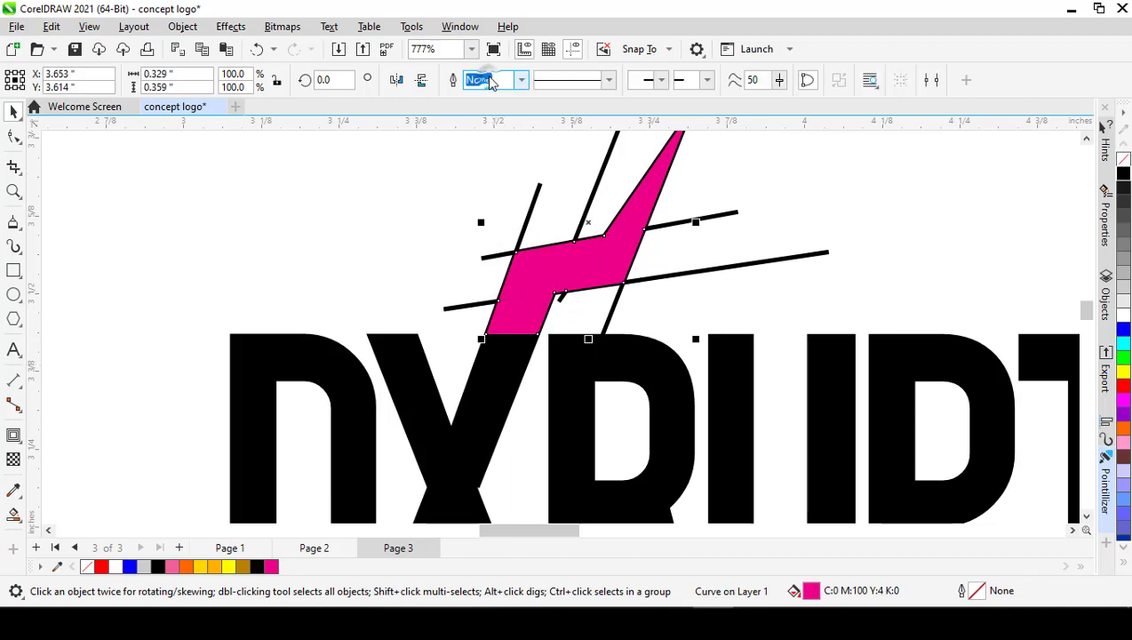
# Step: Weld the magenta horn to the black letter X of DXRUPT
pyautogui.scroll(1, 569, 266)
pyautogui.scroll(-1, 569, 268)
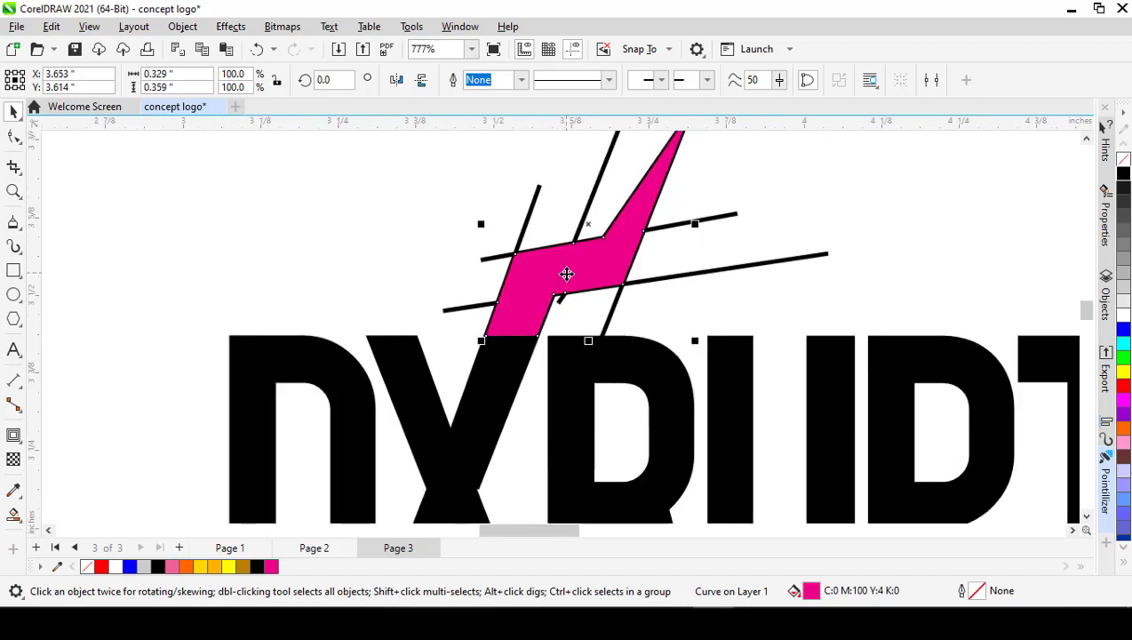
pyautogui.keyDown('shift'); pyautogui.click(494, 413); pyautogui.keyUp('shift')
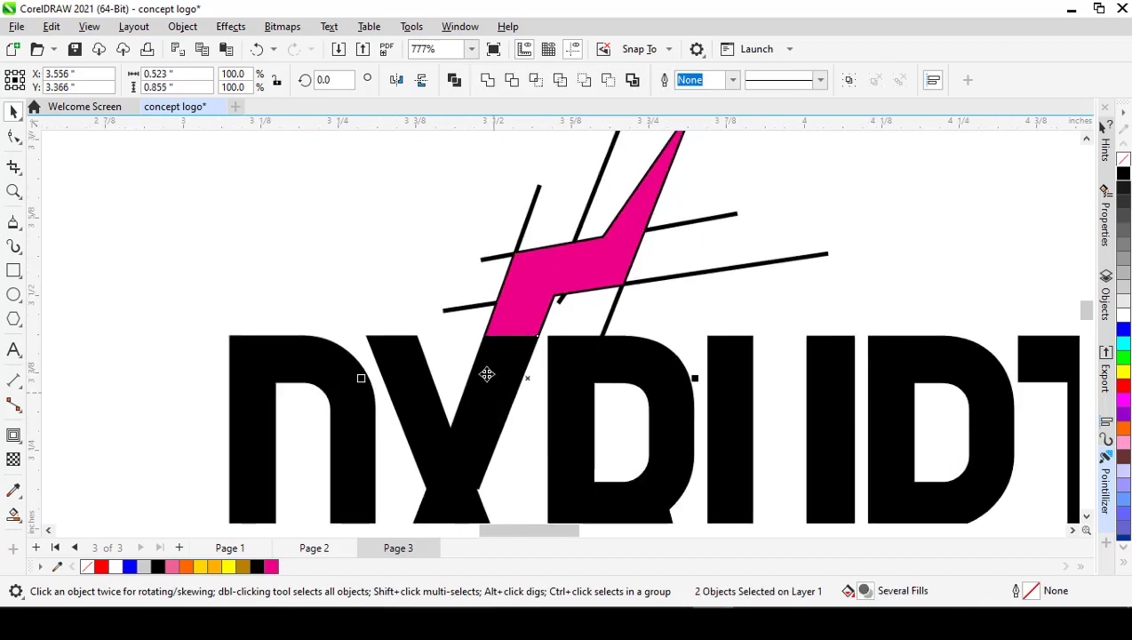
pyautogui.click(487, 80)
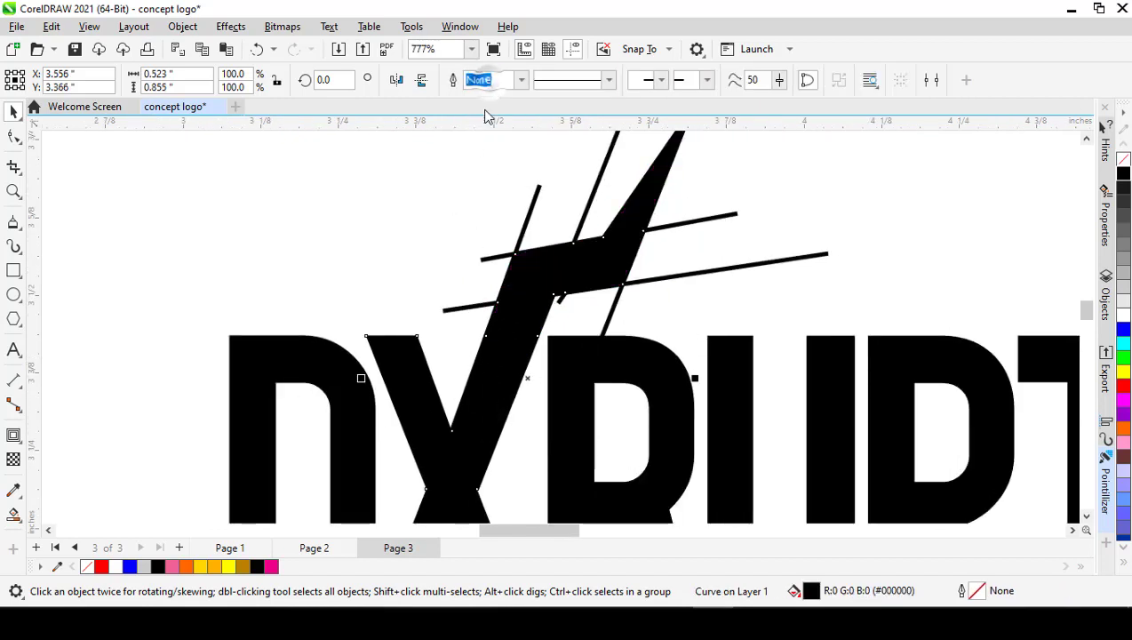
pyautogui.click(424, 237)
pyautogui.scroll(-2, 576, 304)
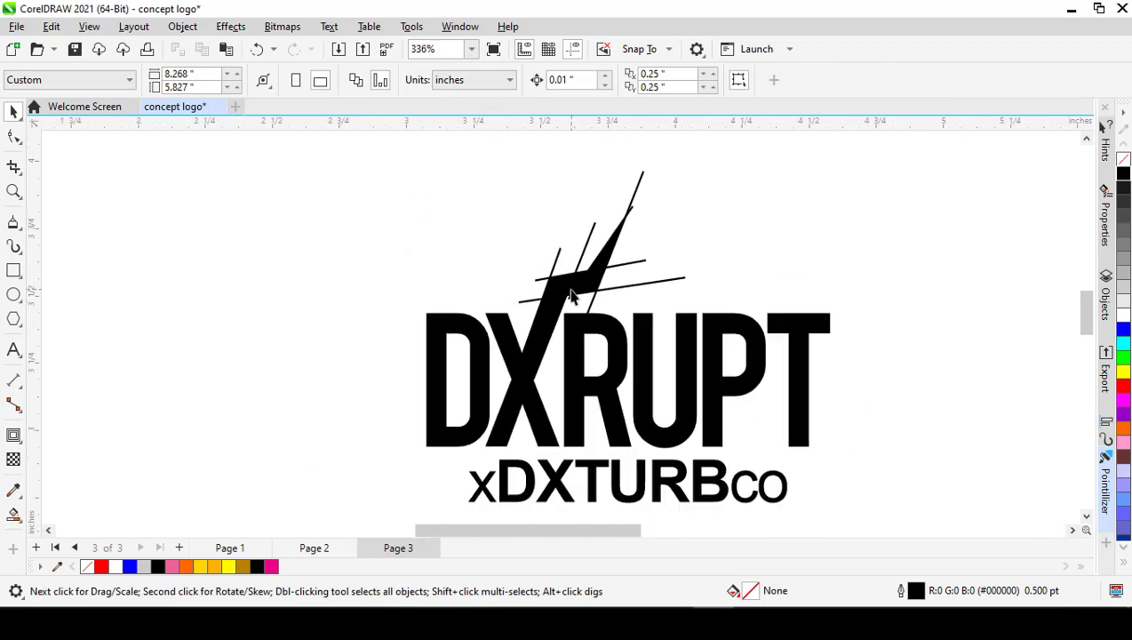
# Step: Delete all the slanted and near-horizontal guide lines around the horn above the X
pyautogui.scroll(1, 613, 269)
pyautogui.click(636, 186)
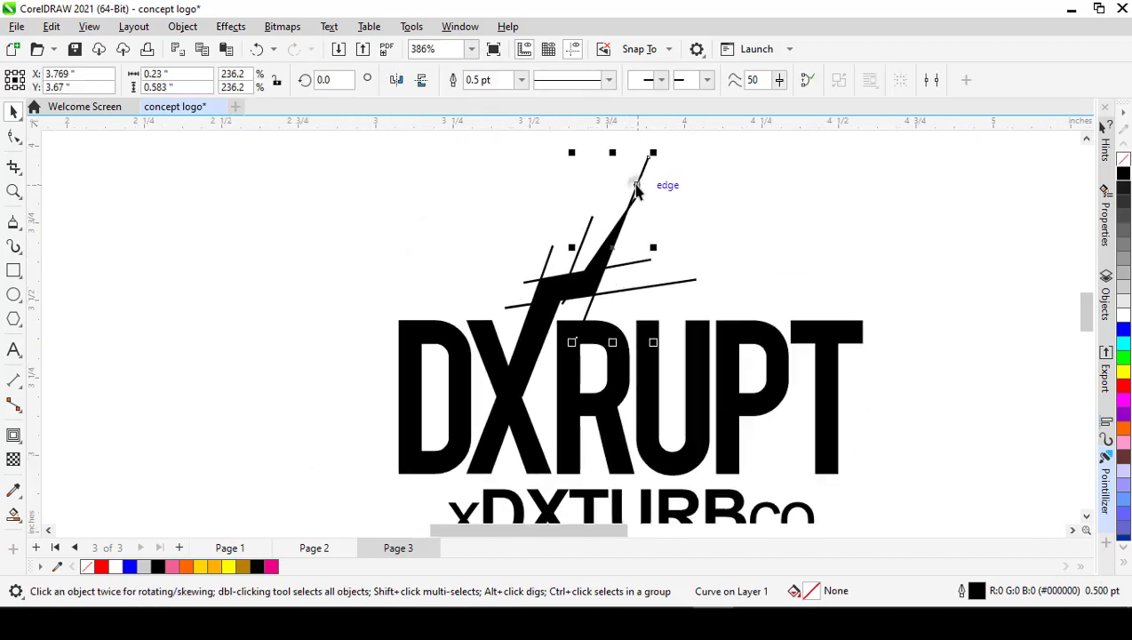
pyautogui.press('Delete')
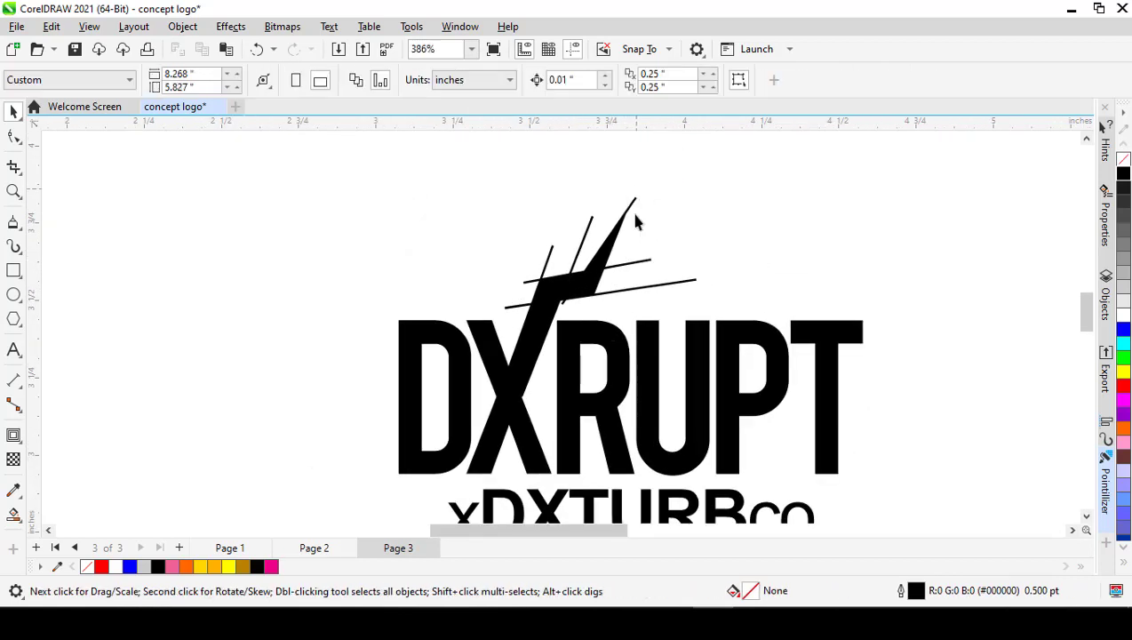
pyautogui.click(632, 263)
pyautogui.press('Delete')
pyautogui.click(632, 201)
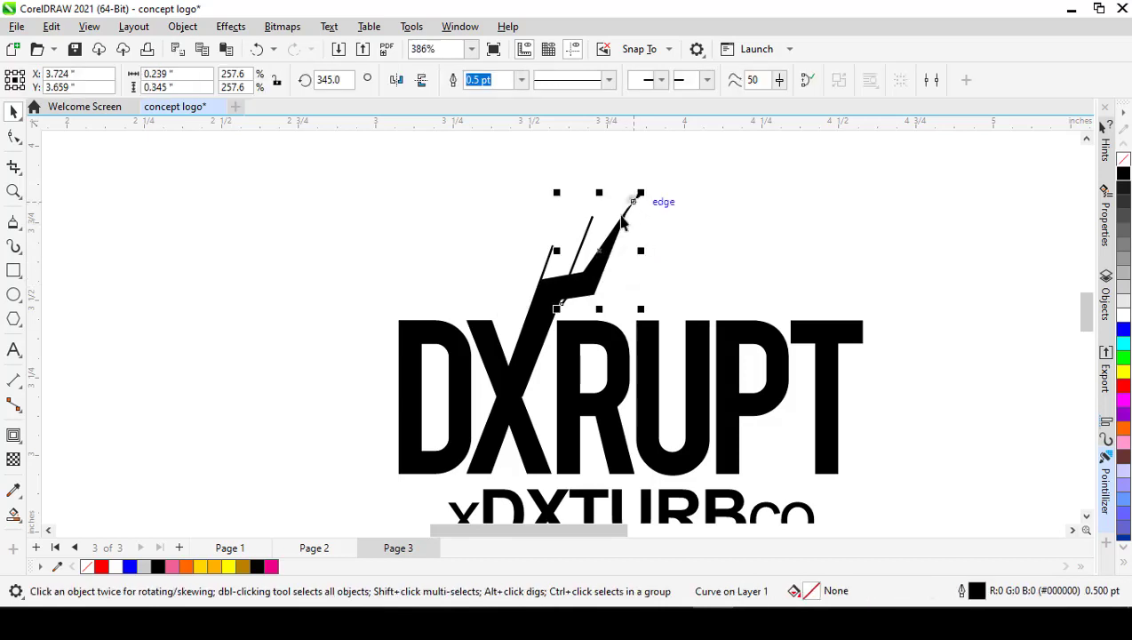
pyautogui.press('Delete')
pyautogui.click(585, 235)
pyautogui.press('Delete')
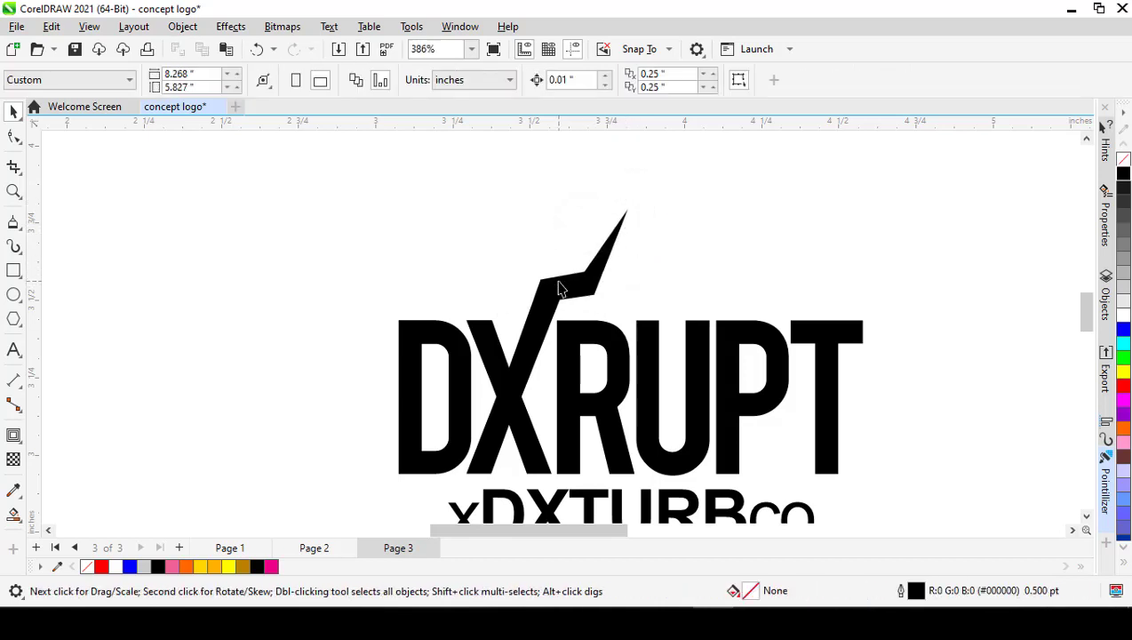
pyautogui.moveTo(519, 234); pyautogui.dragTo(659, 308)
# Step: Delete the four redundant nodes along the straight edges of the X's horn, keeping its corner nodes and tip
pyautogui.scroll(1, 613, 263)
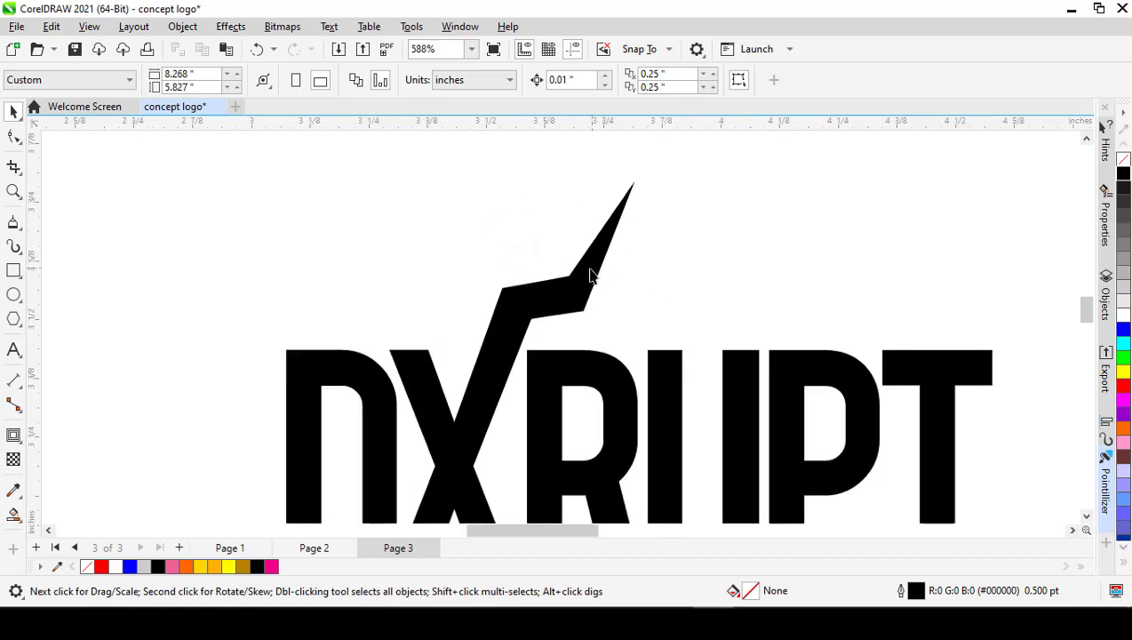
pyautogui.scroll(1, 596, 254)
pyautogui.click(565, 302)
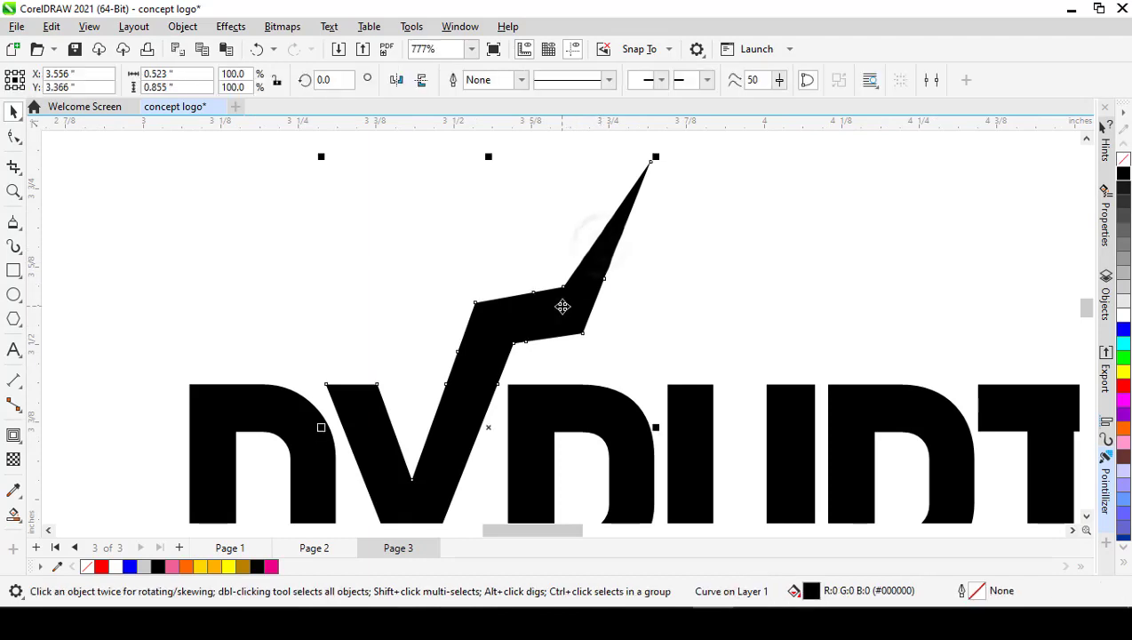
pyautogui.doubleClick(544, 311)
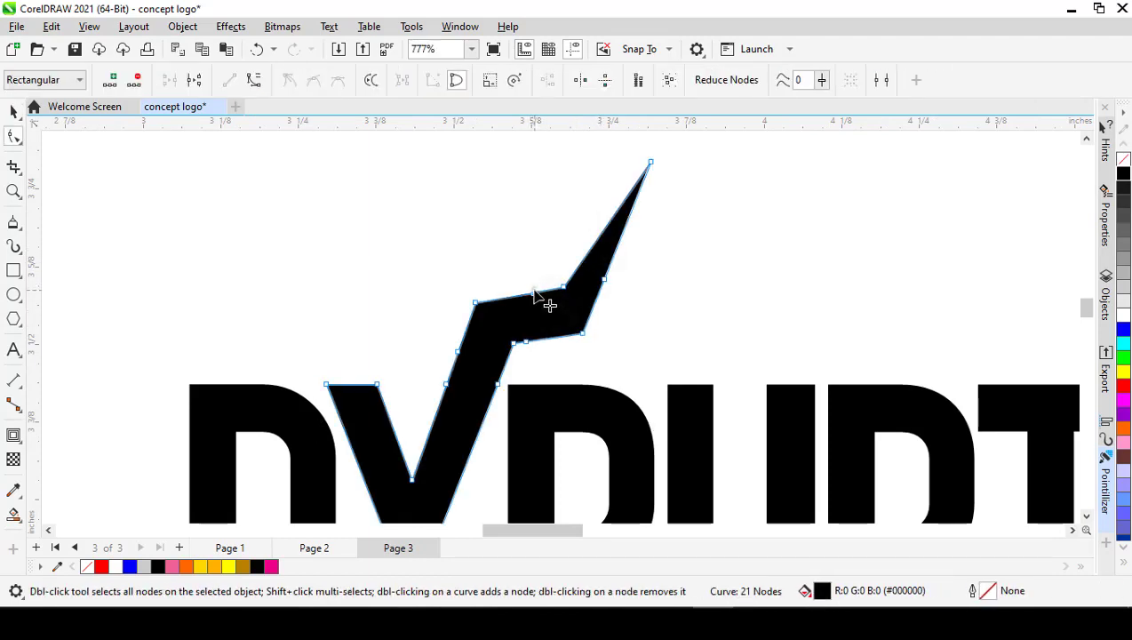
pyautogui.doubleClick(533, 292)
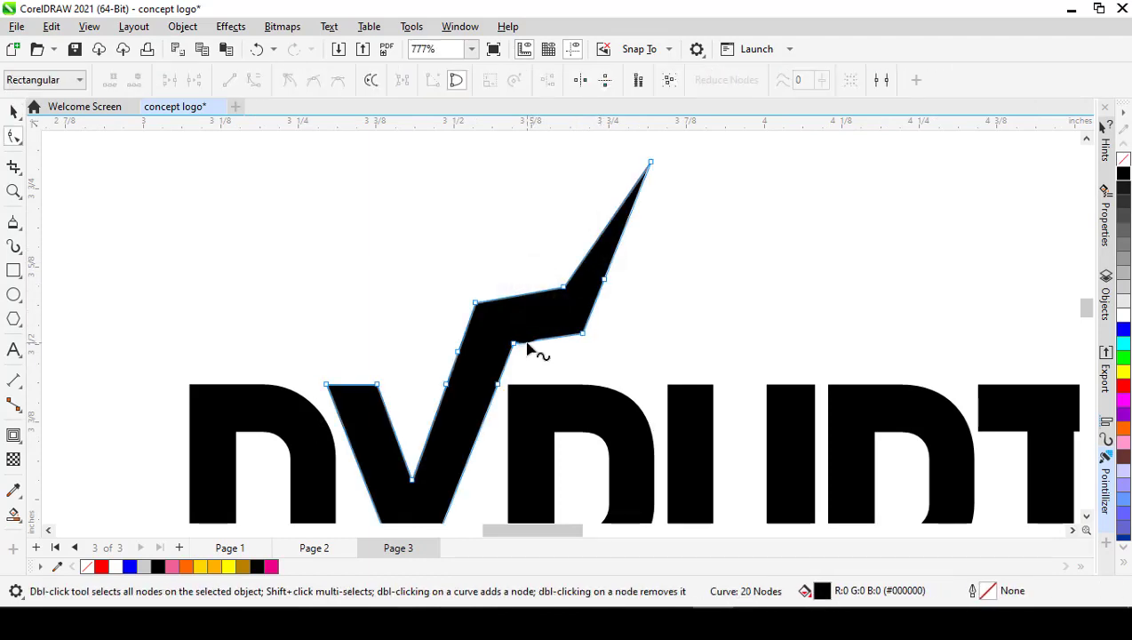
pyautogui.doubleClick(528, 348)
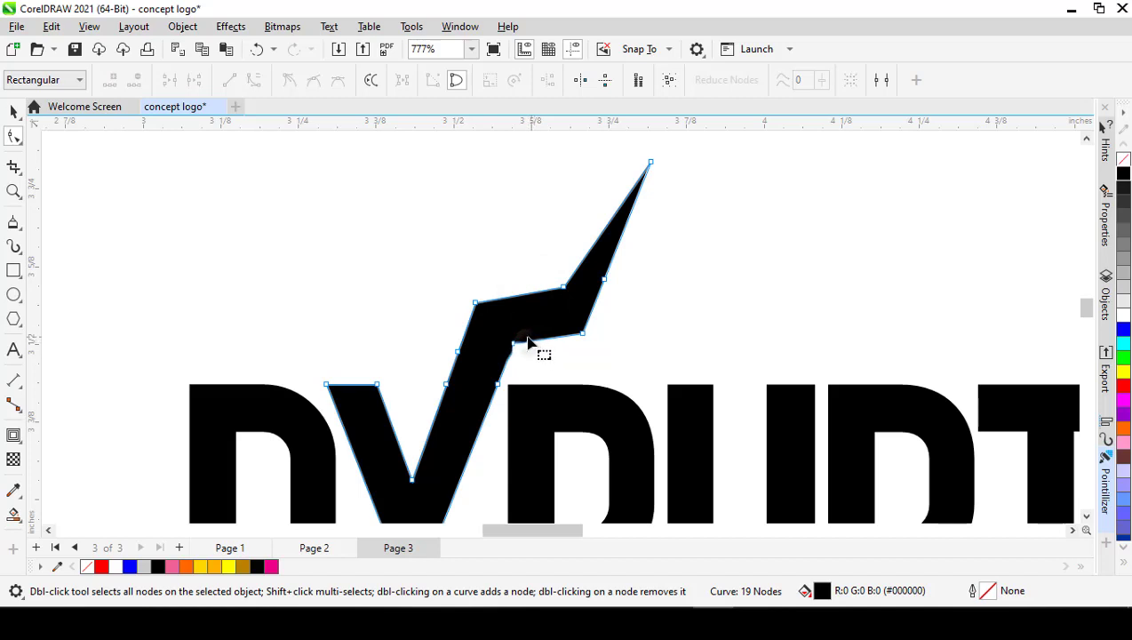
pyautogui.doubleClick(459, 351)
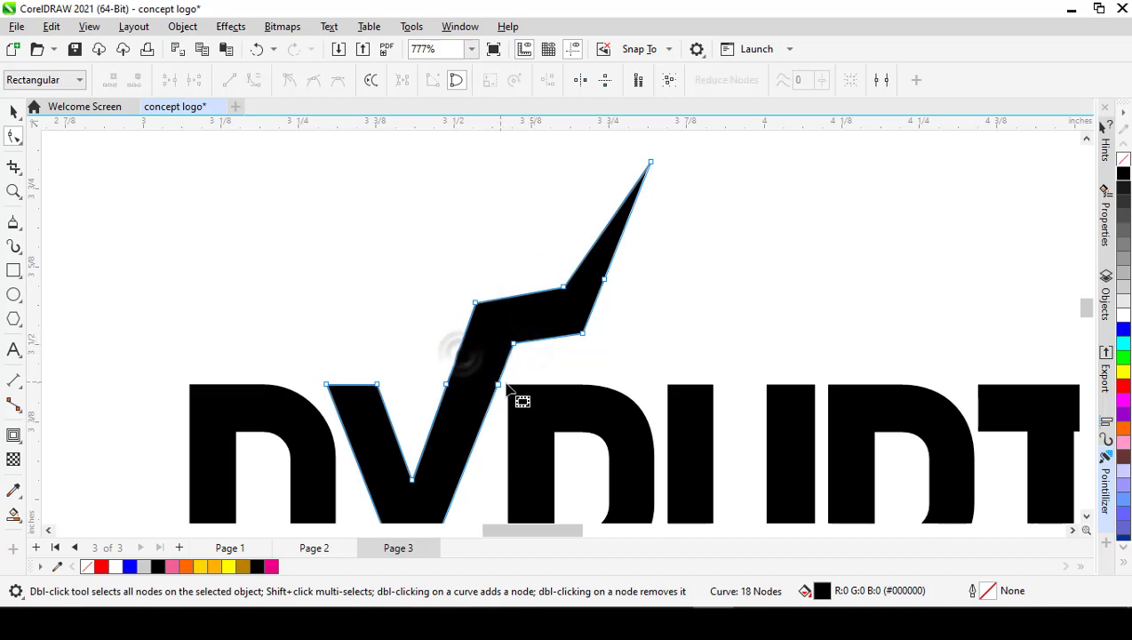
pyautogui.doubleClick(605, 281)
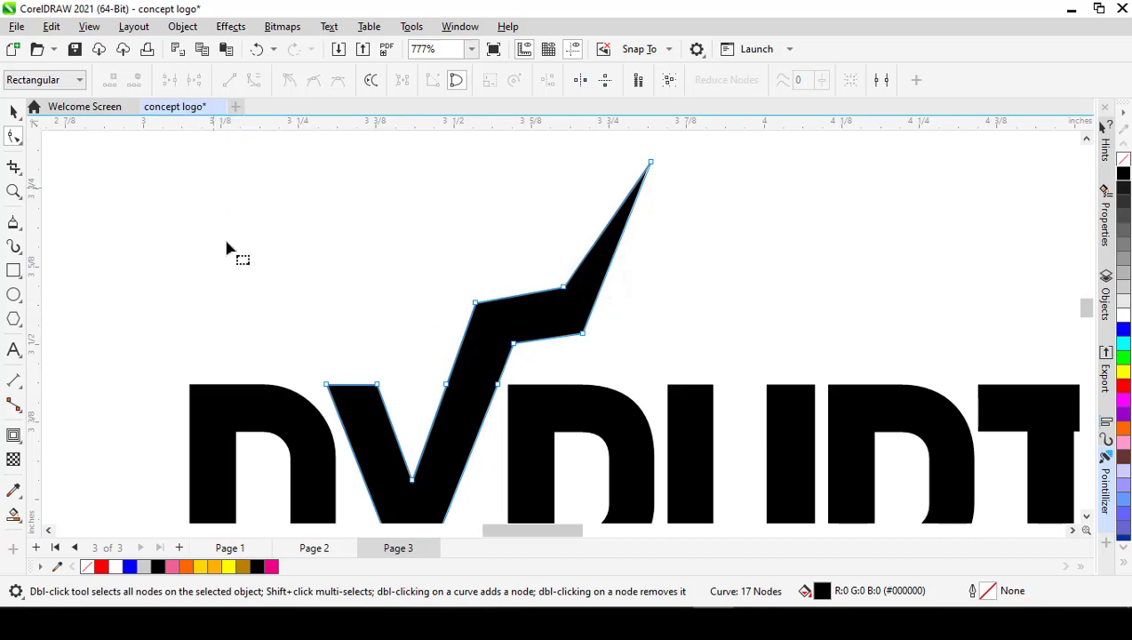
# Step: Check the curved horn on Page 2, and convert the segments at the upper and lower bend nodes of Page 3's horn to curves
pyautogui.click(313, 548)
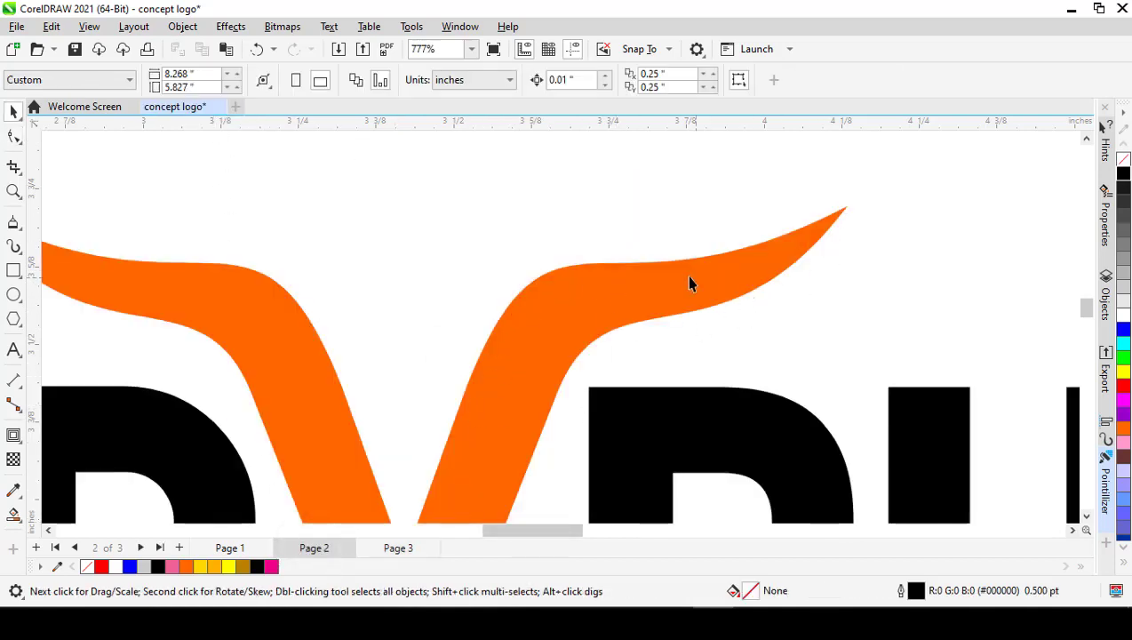
pyautogui.click(401, 550)
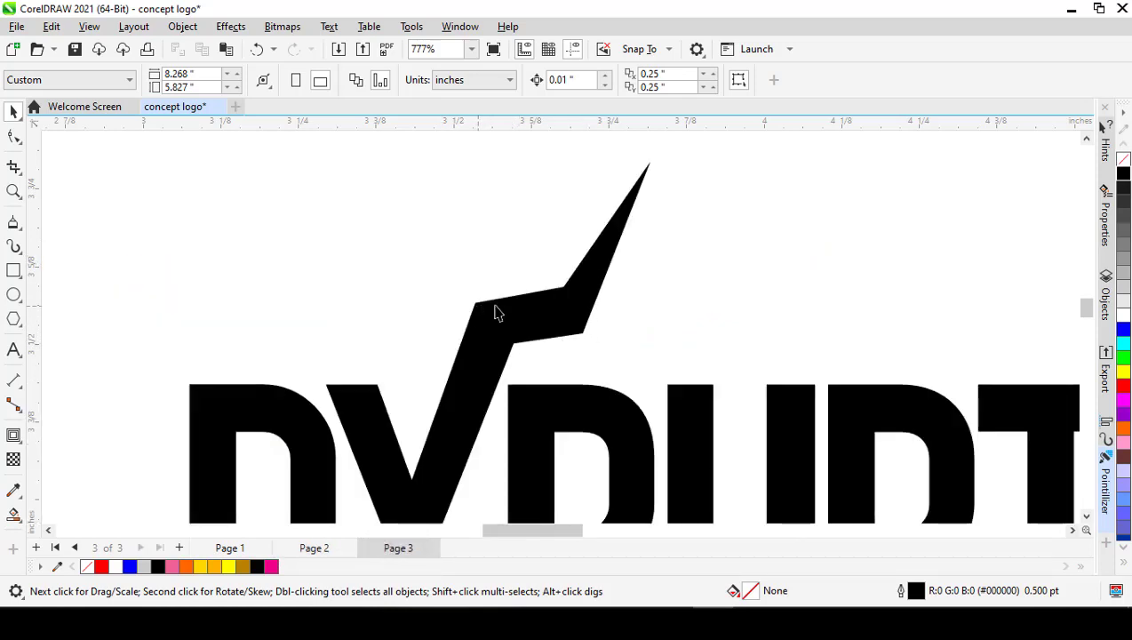
pyautogui.doubleClick(563, 317)
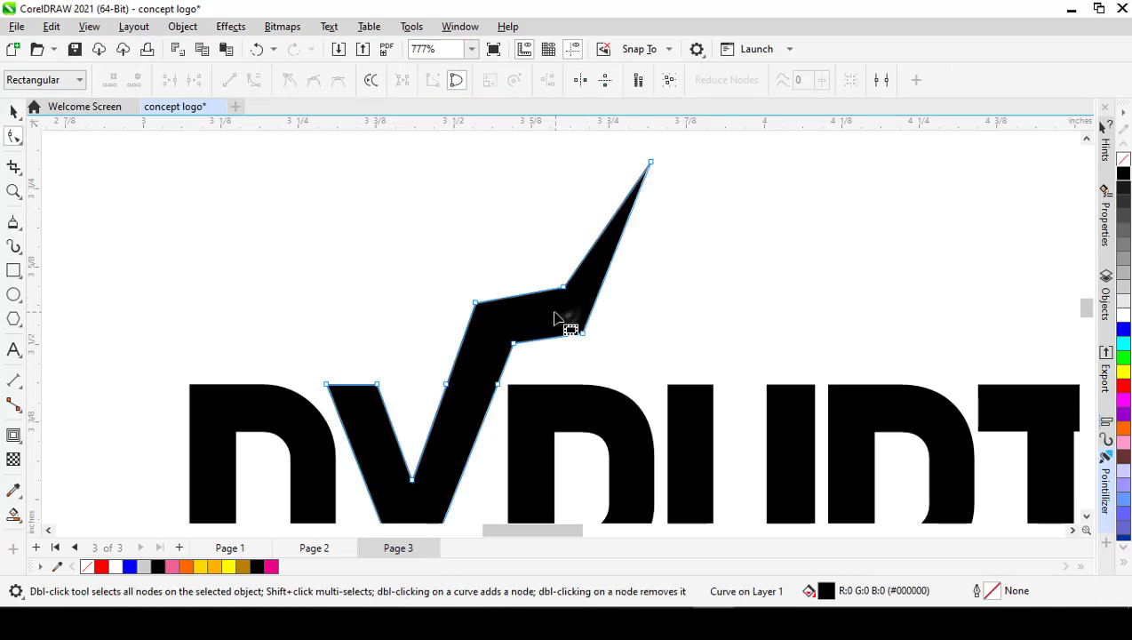
pyautogui.click(563, 289)
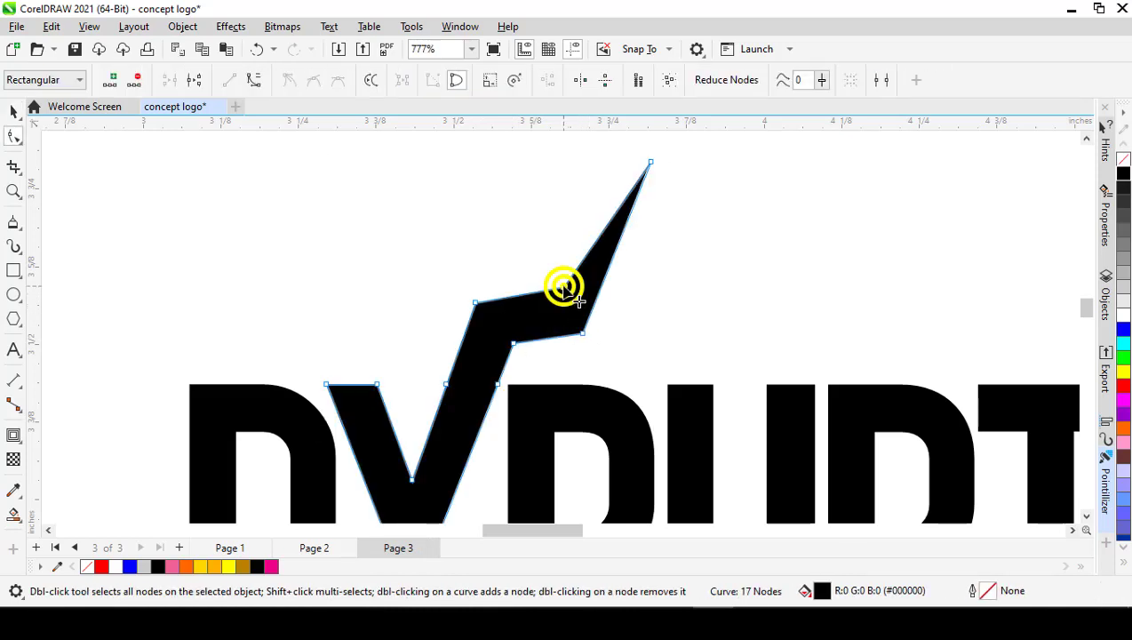
pyautogui.rightClick(563, 289)
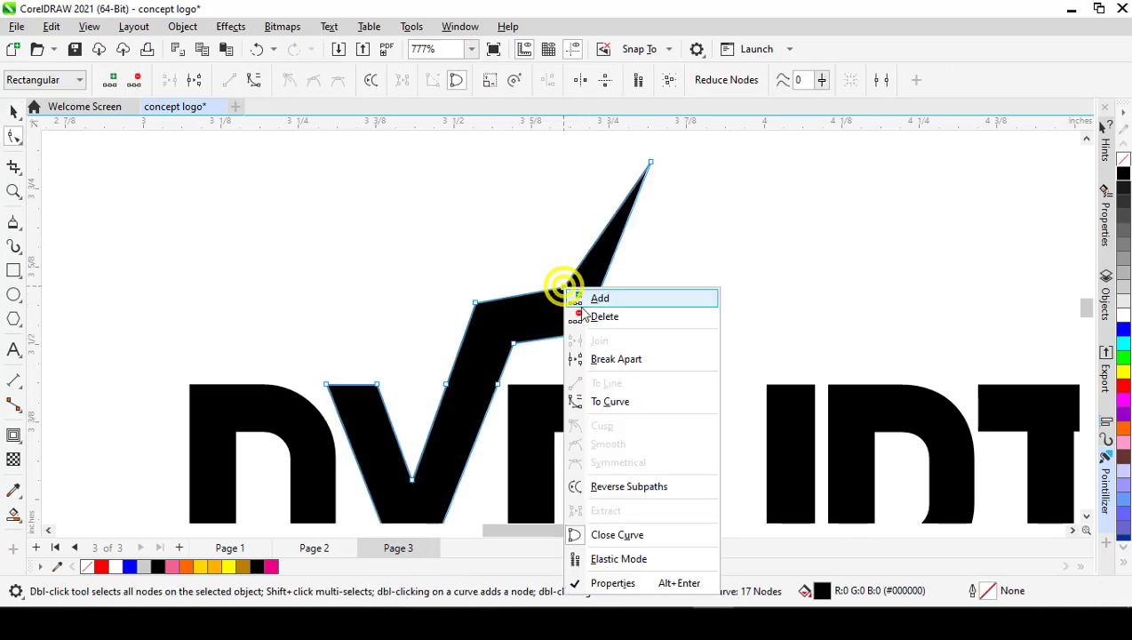
pyautogui.click(608, 402)
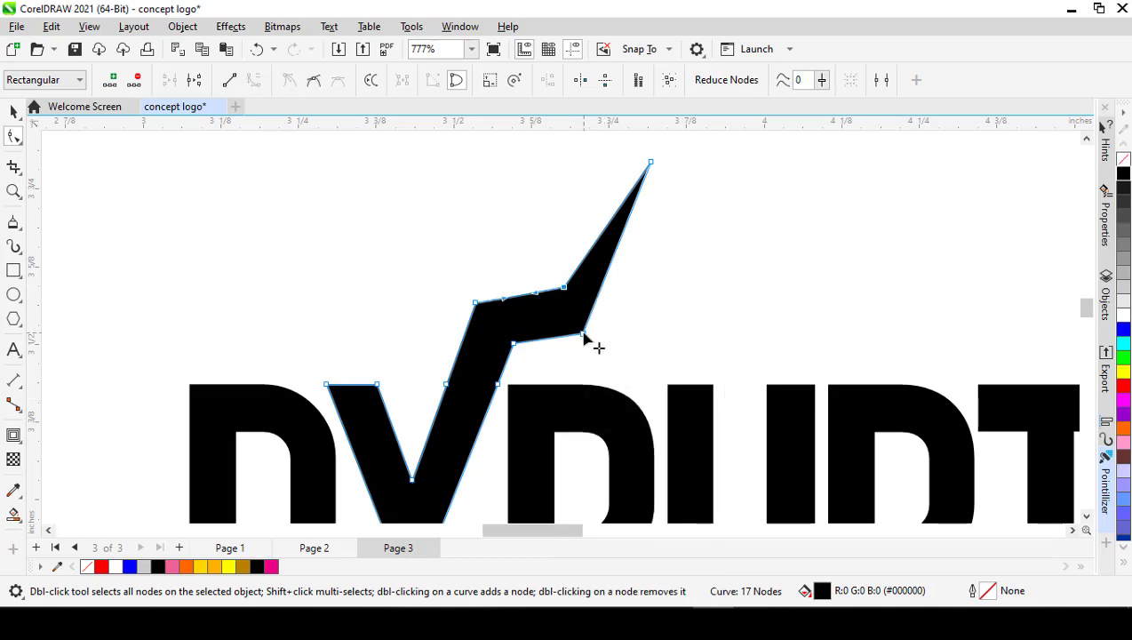
pyautogui.rightClick(583, 336)
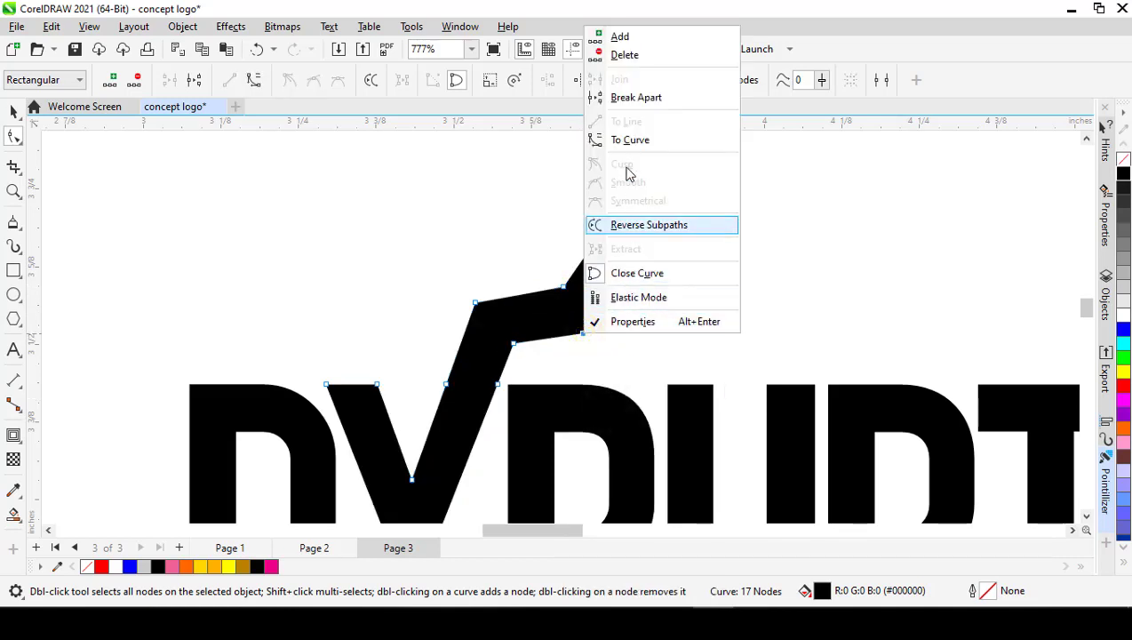
pyautogui.click(628, 141)
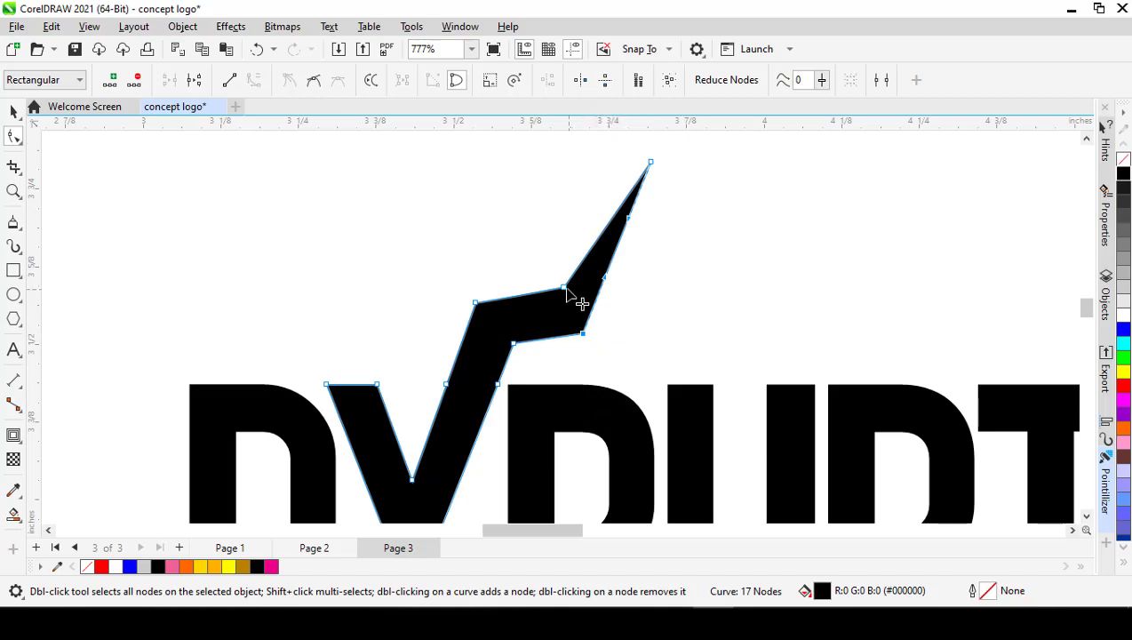
# Step: Delete the upper and lower bend nodes below the horn's tip to smooth both edges into curves, and deselect the X
pyautogui.doubleClick(564, 289)
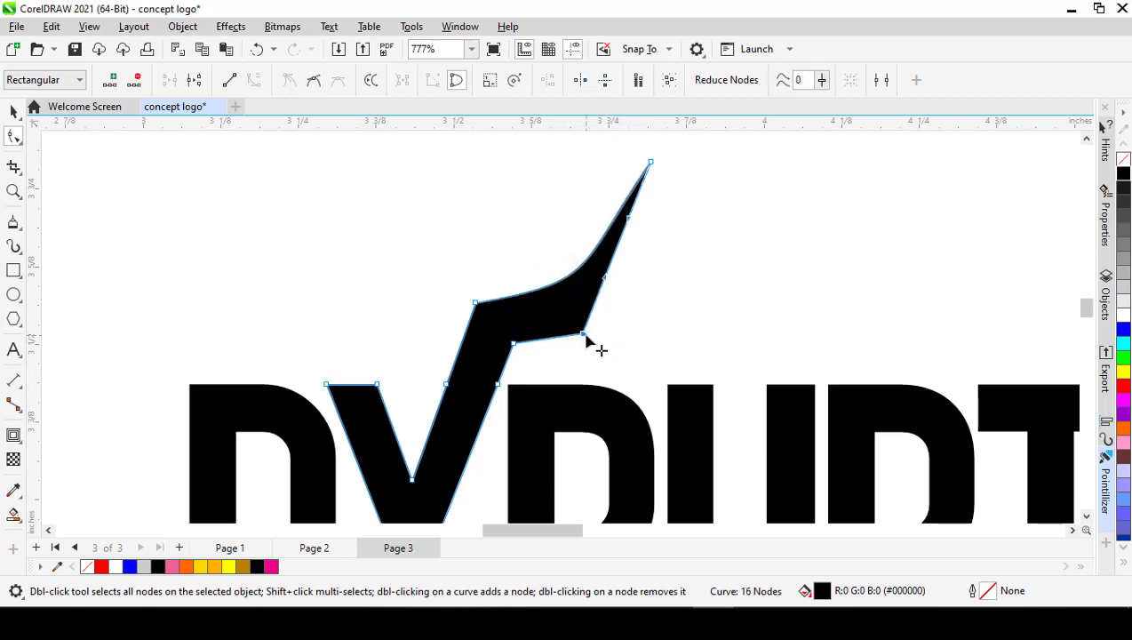
pyautogui.doubleClick(582, 333)
pyautogui.scroll(-2, 551, 382)
pyautogui.click(520, 309)
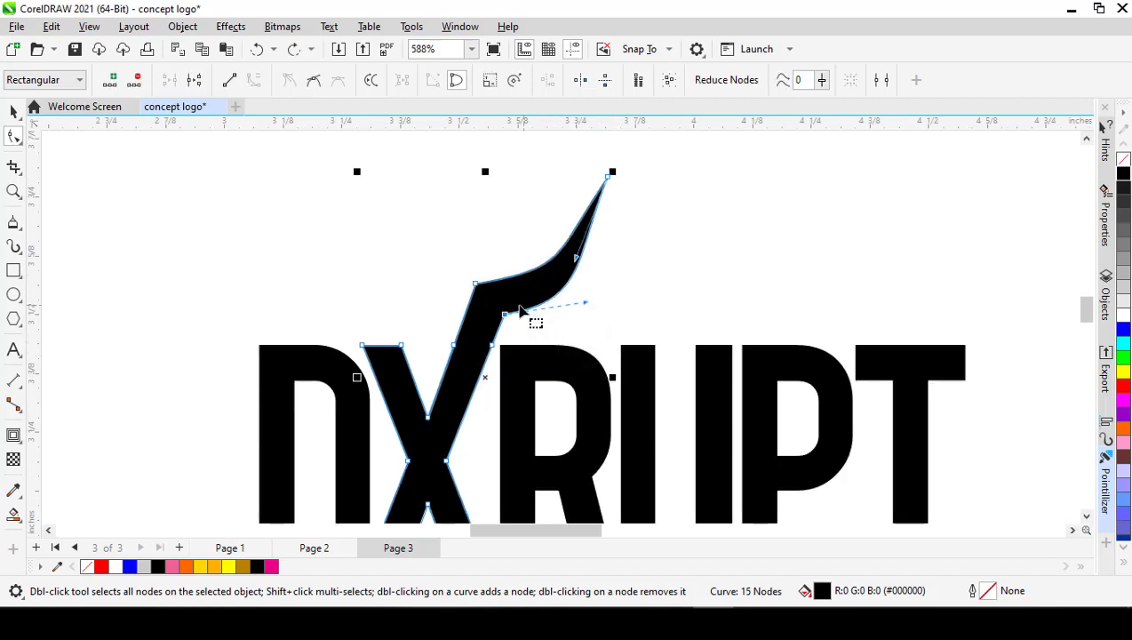
pyautogui.click(617, 303)
pyautogui.scroll(3, 546, 300)
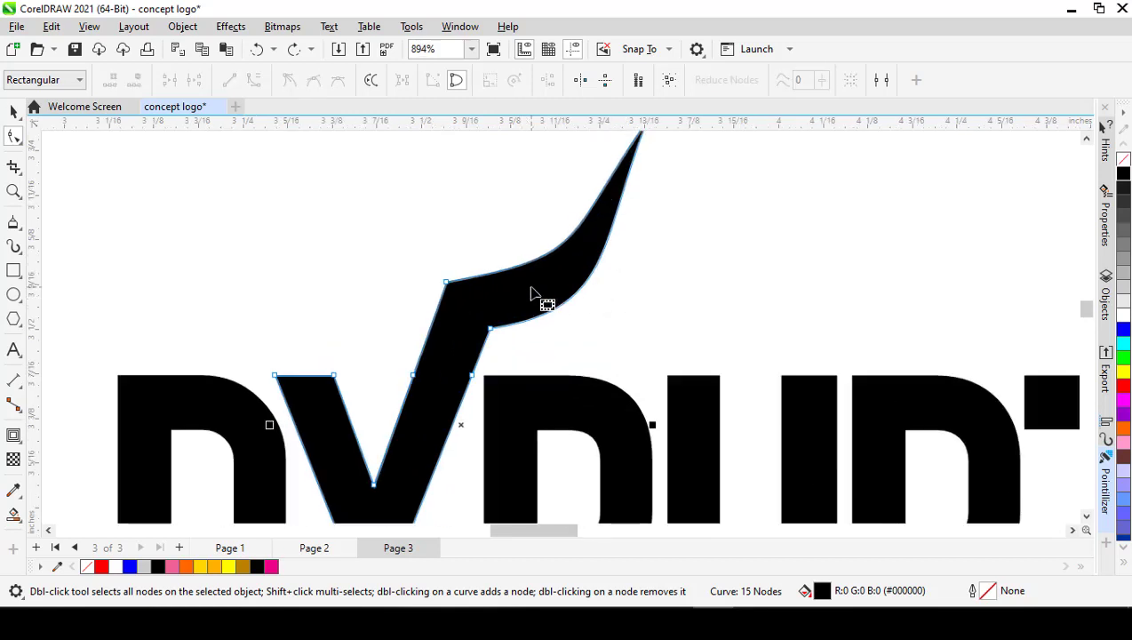
pyautogui.press('space')
pyautogui.scroll(-3, 587, 305)
pyautogui.click(623, 305)
pyautogui.scroll(-2, 578, 302)
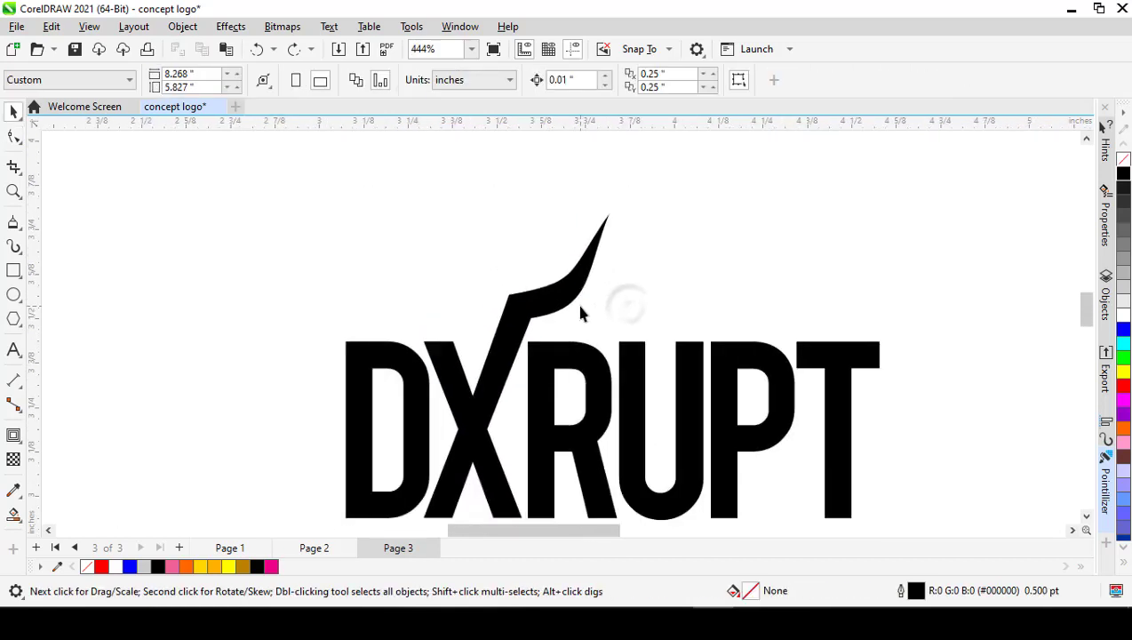
# Step: Compare the sharp corners at the base of Page 3's horn with the rounded bends of the orange horns on Page 2
pyautogui.scroll(-3, 580, 311)
pyautogui.scroll(4, 560, 302)
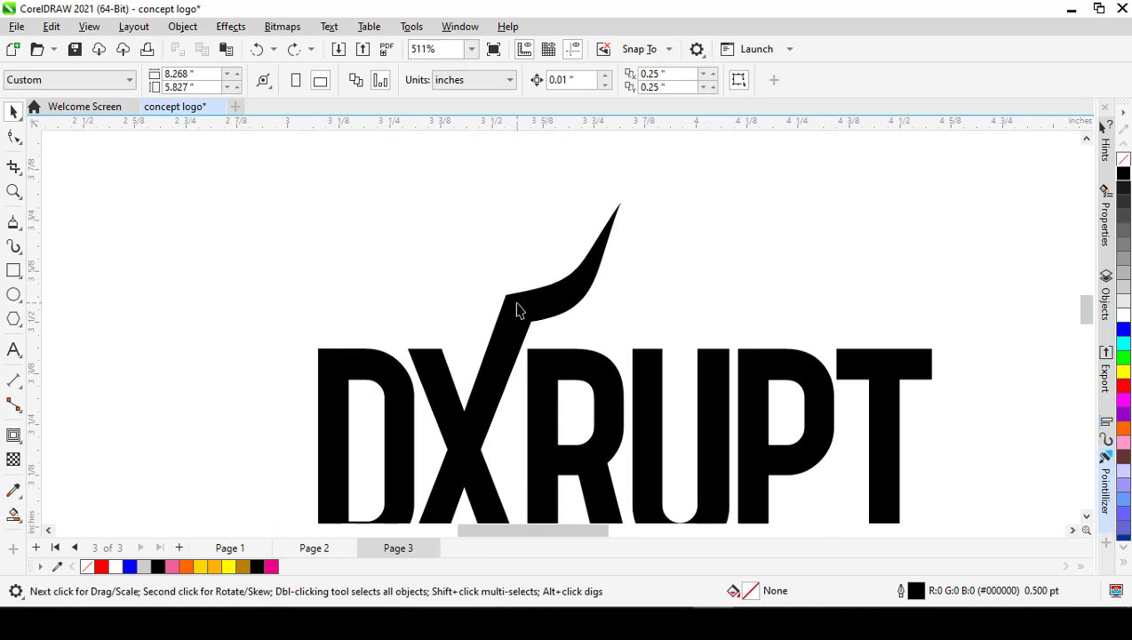
pyautogui.scroll(2, 519, 310)
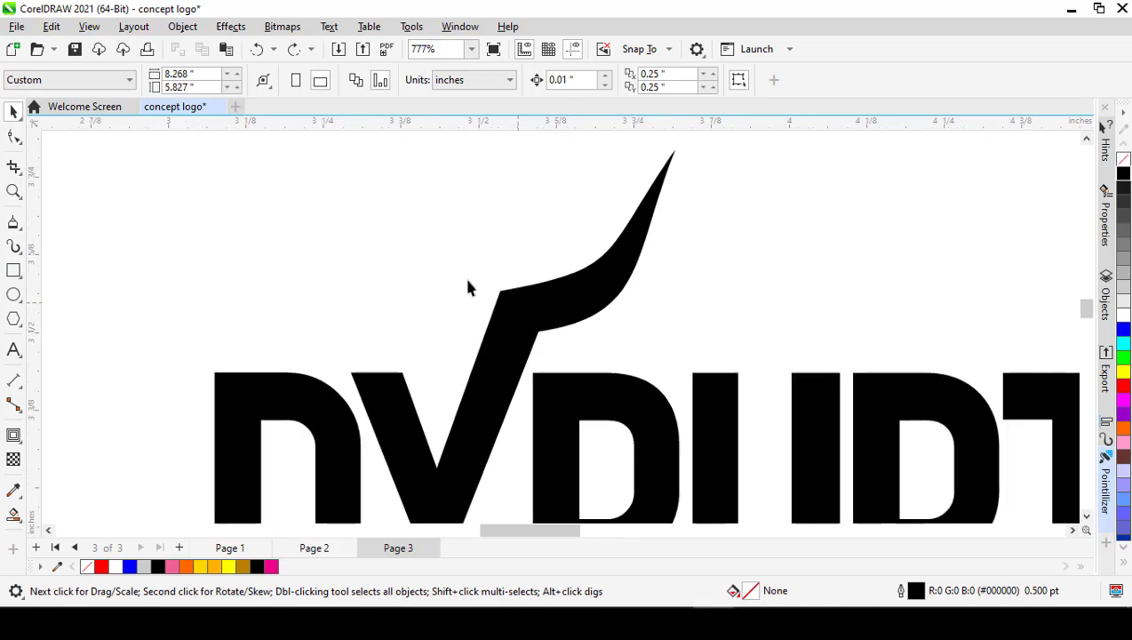
pyautogui.click(313, 549)
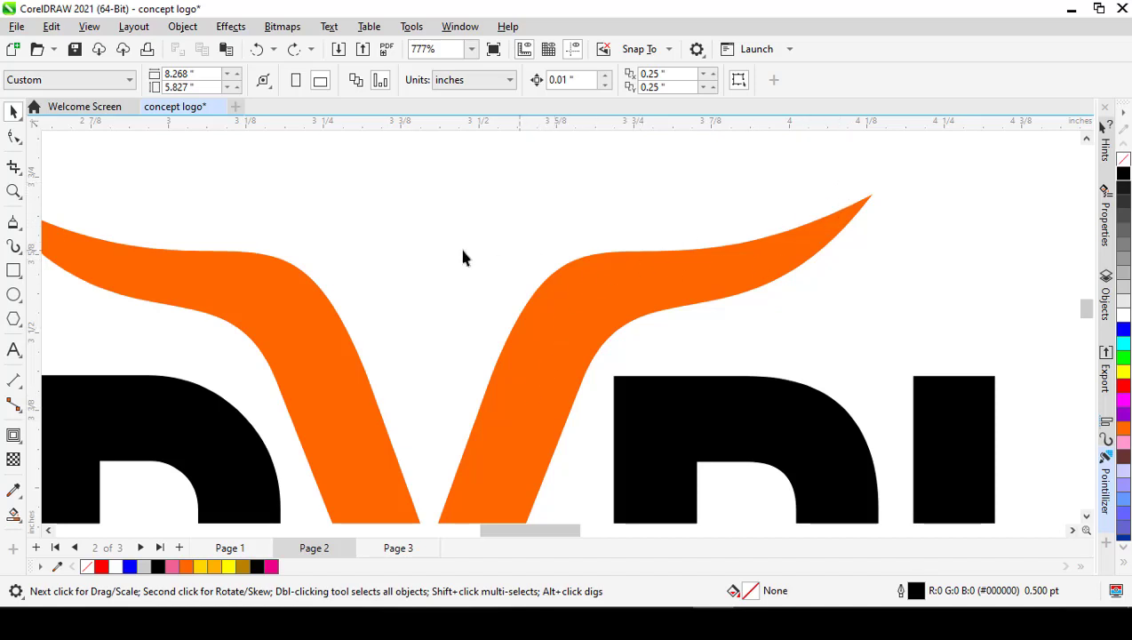
pyautogui.click(391, 548)
pyautogui.scroll(1, 527, 309)
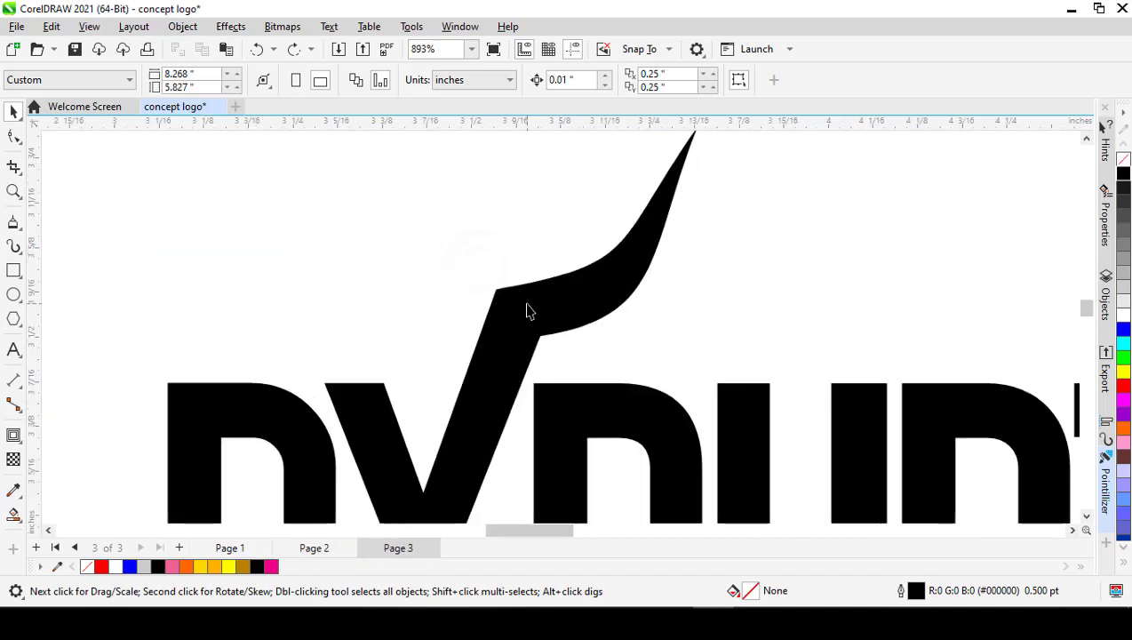
pyautogui.scroll(1, 527, 311)
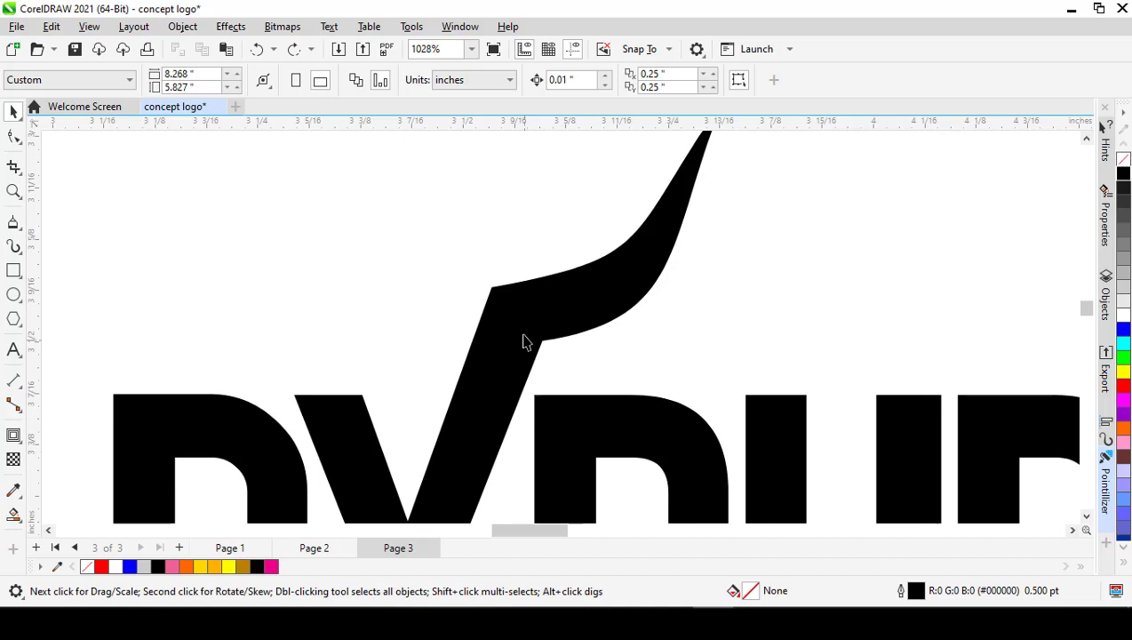
# Step: Select the horned X and activate the Smooth tool with a nib size of 1 inch
pyautogui.click(525, 340)
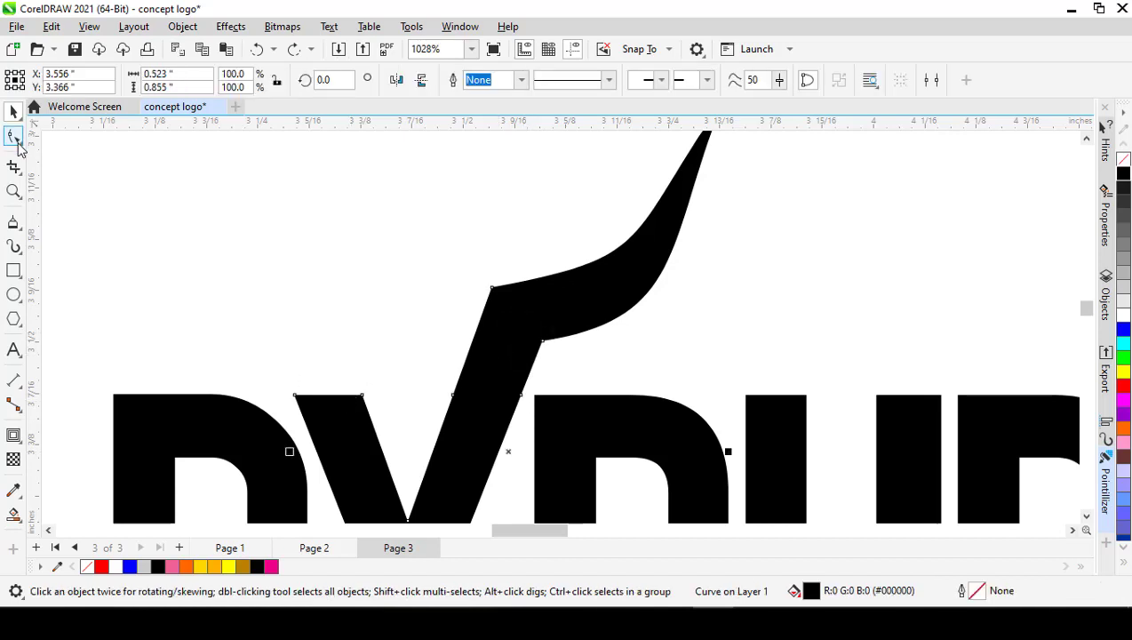
pyautogui.click(21, 146)
pyautogui.click(64, 160)
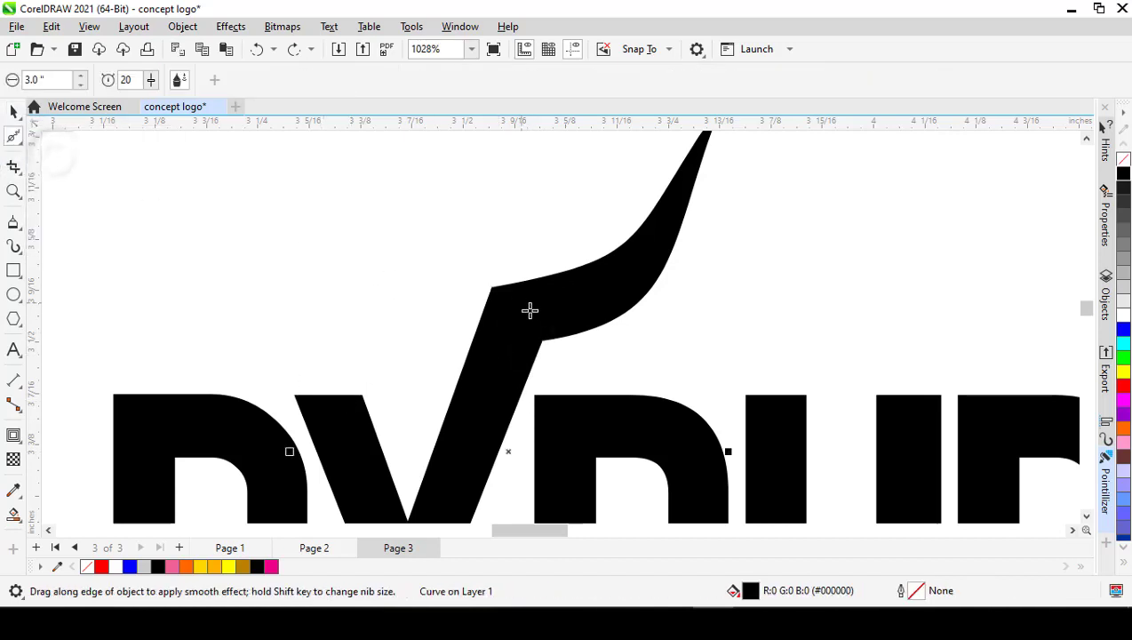
pyautogui.click(40, 82)
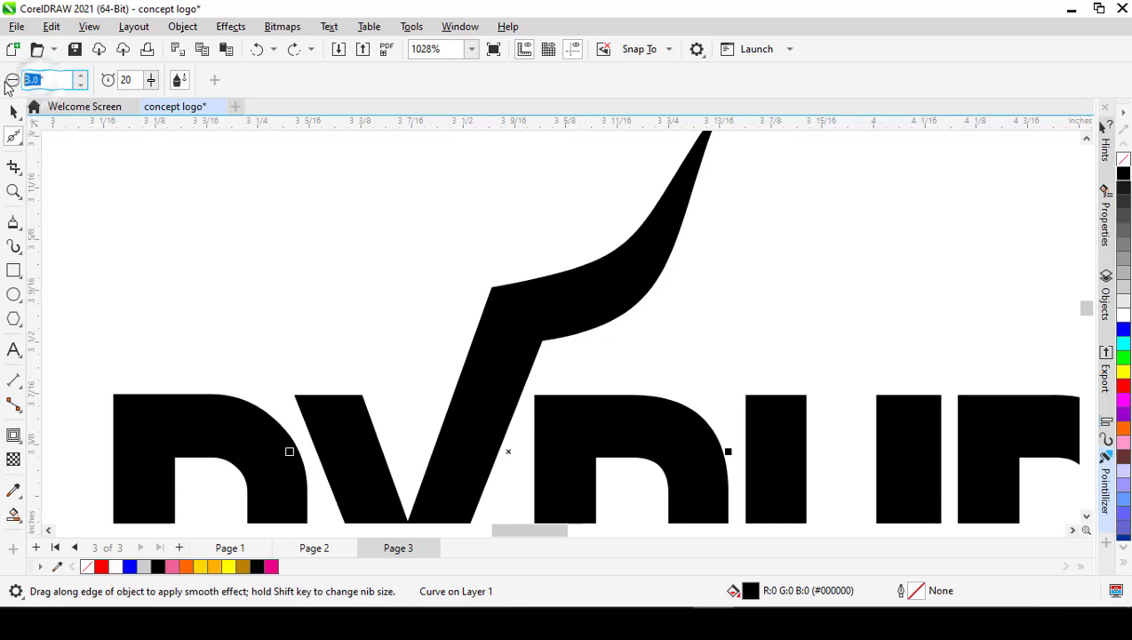
pyautogui.write('1')
pyautogui.press('Return')
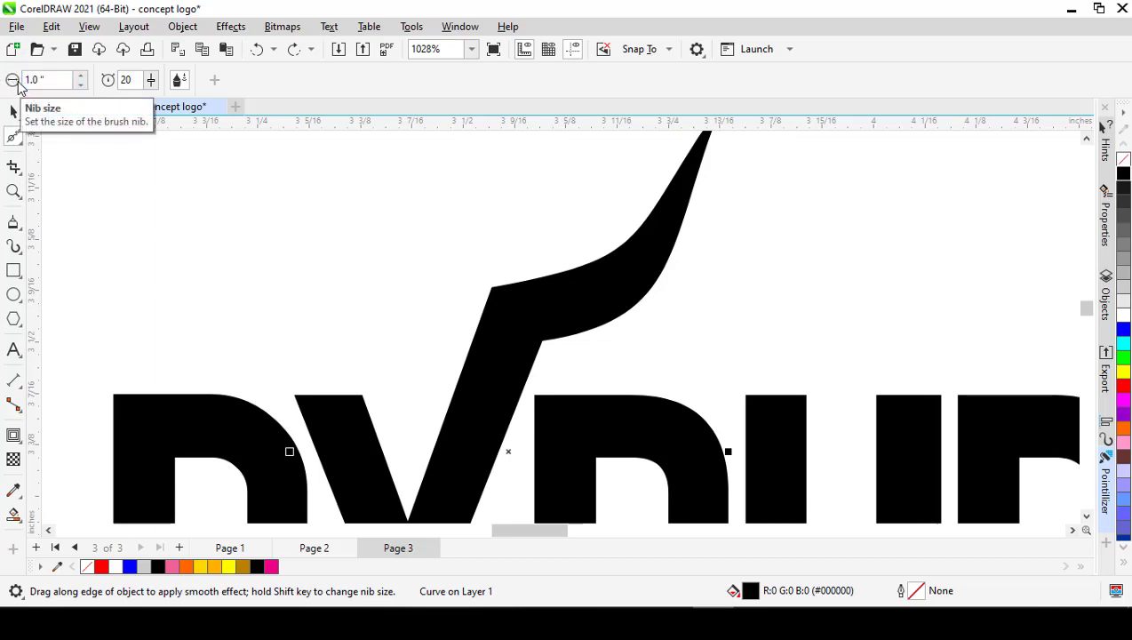
# Step: Reduce the nib size to 0.25 inch, smooth both corners where the horn bends off the X's arm, and deselect the X
pyautogui.click(41, 80)
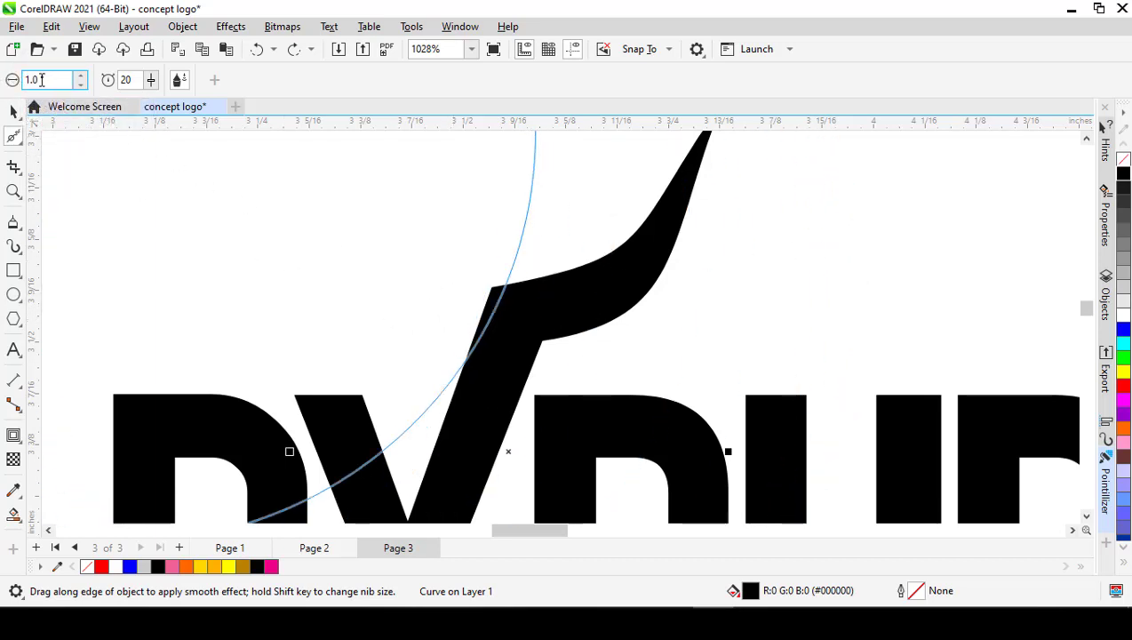
pyautogui.moveTo(34, 80); pyautogui.dragTo(3, 80)
pyautogui.write('.25')
pyautogui.press('Return')
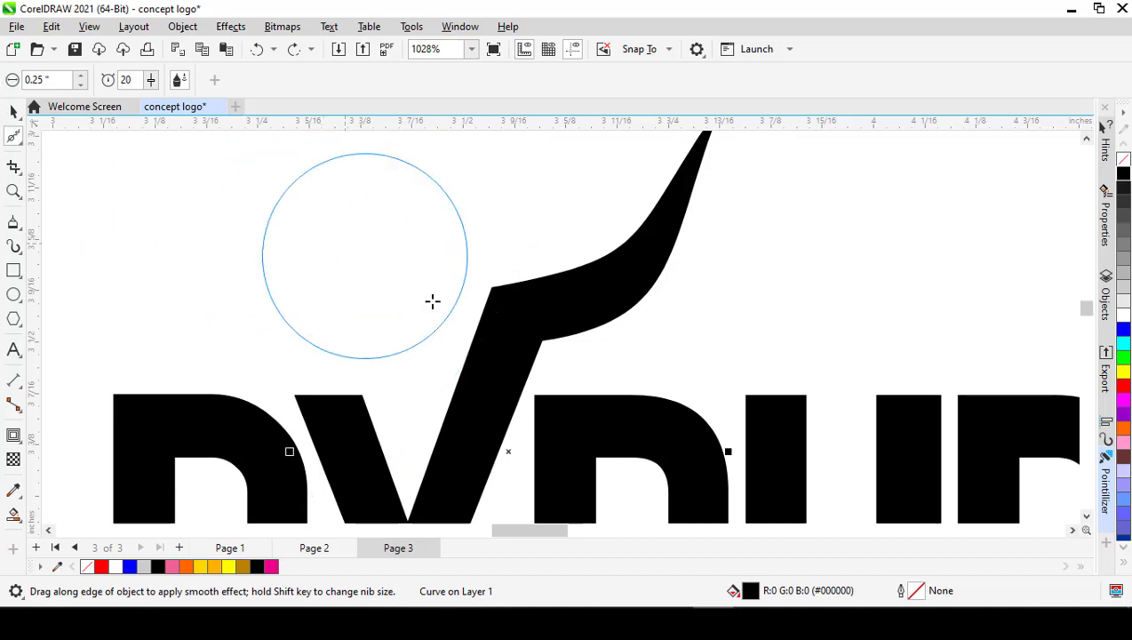
pyautogui.moveTo(517, 305); pyautogui.dragTo(467, 397)
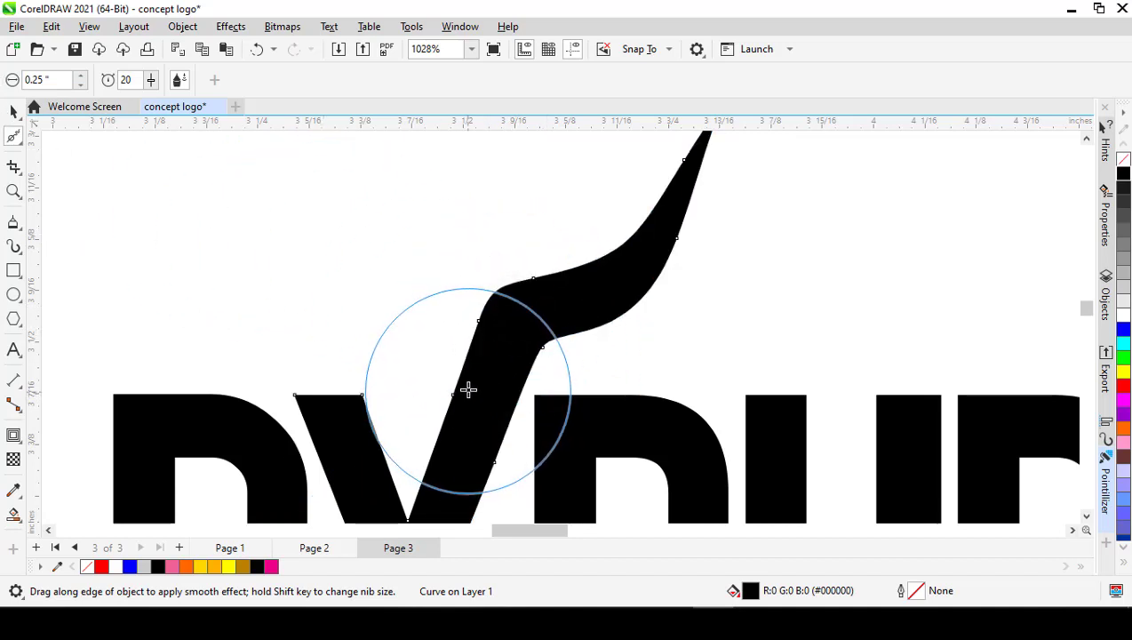
pyautogui.press('space')
pyautogui.click(365, 253)
# Step: Examine the smoothed bend of Page 3's horn and compare its shape with the orange horns on Page 2
pyautogui.scroll(-1, 526, 306)
pyautogui.scroll(-1, 529, 316)
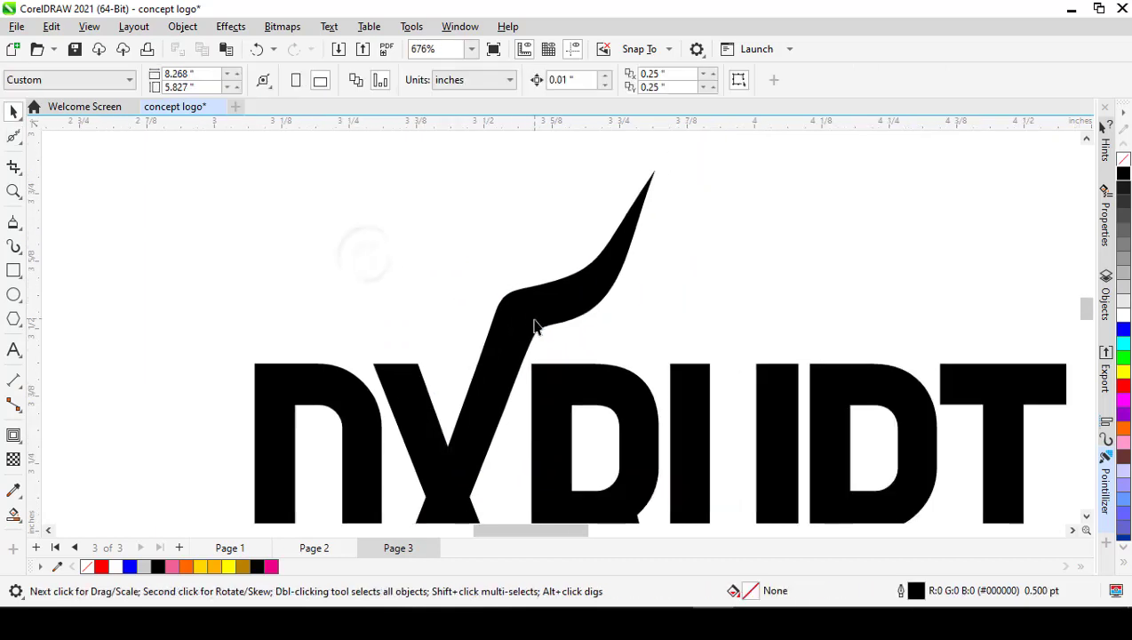
pyautogui.scroll(3, 528, 333)
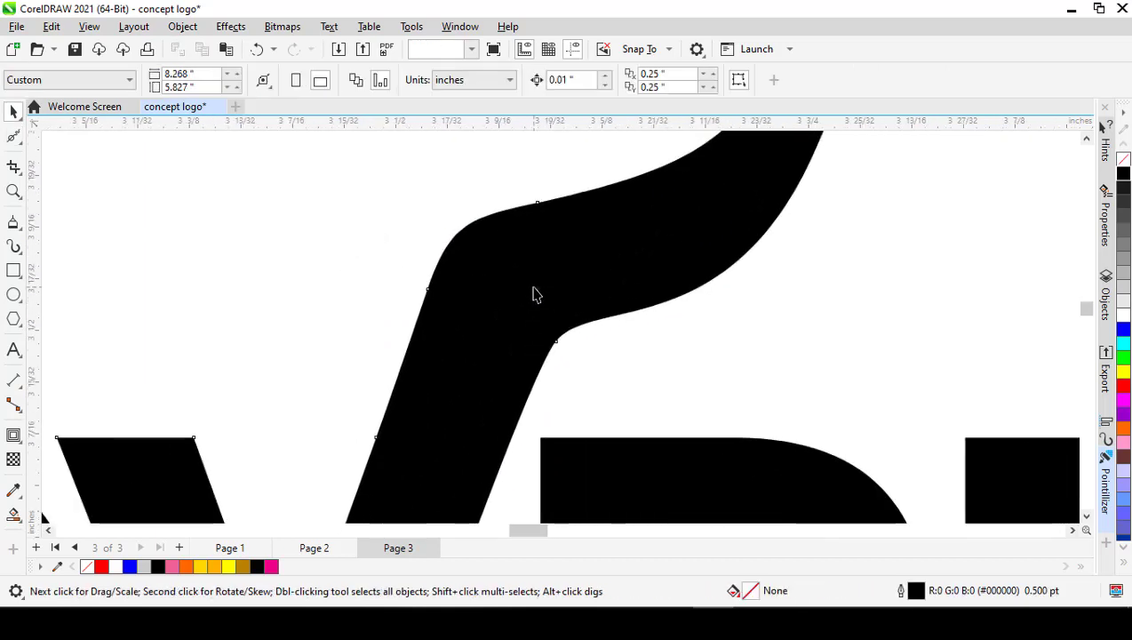
pyautogui.click(536, 291)
pyautogui.scroll(-1, 480, 262)
pyautogui.click(432, 236)
pyautogui.scroll(-3, 576, 303)
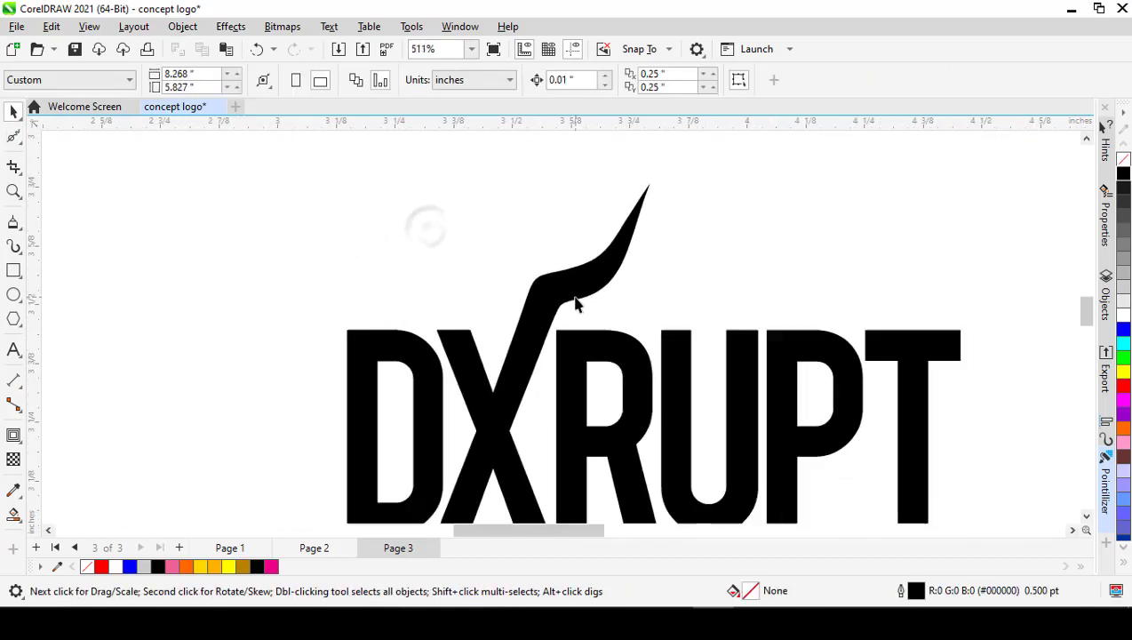
pyautogui.scroll(-1, 573, 304)
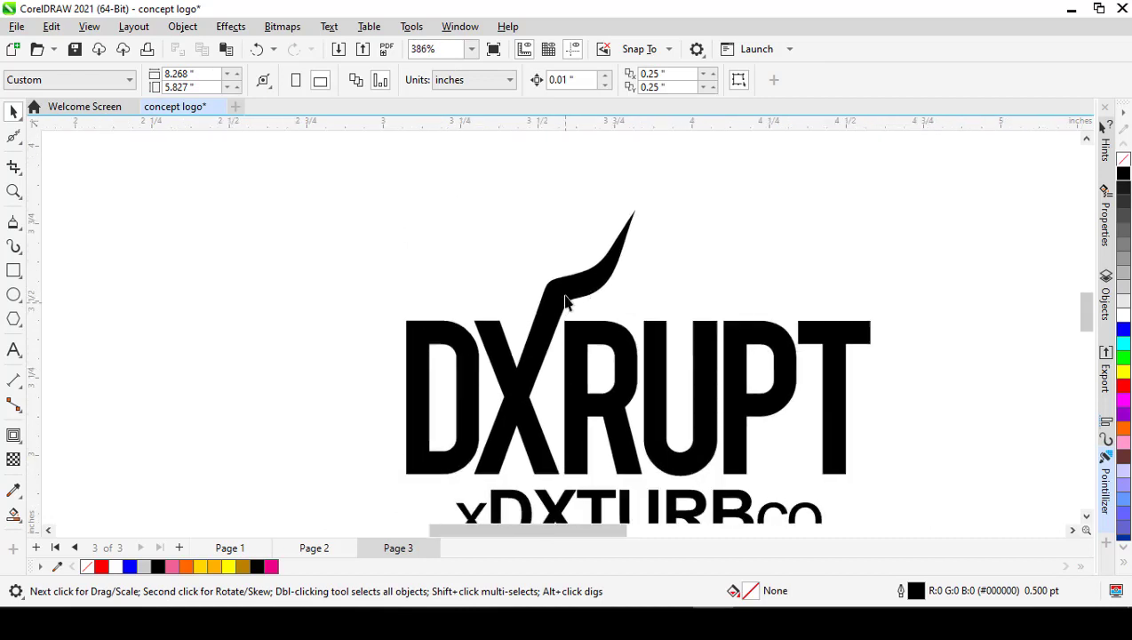
pyautogui.scroll(2, 566, 302)
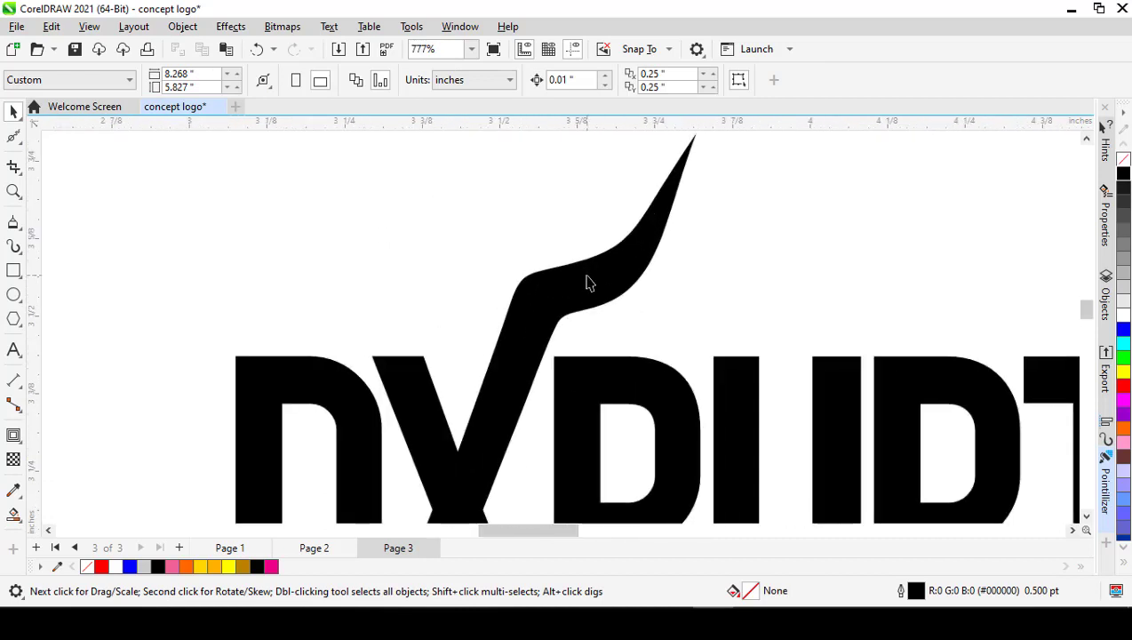
pyautogui.click(316, 549)
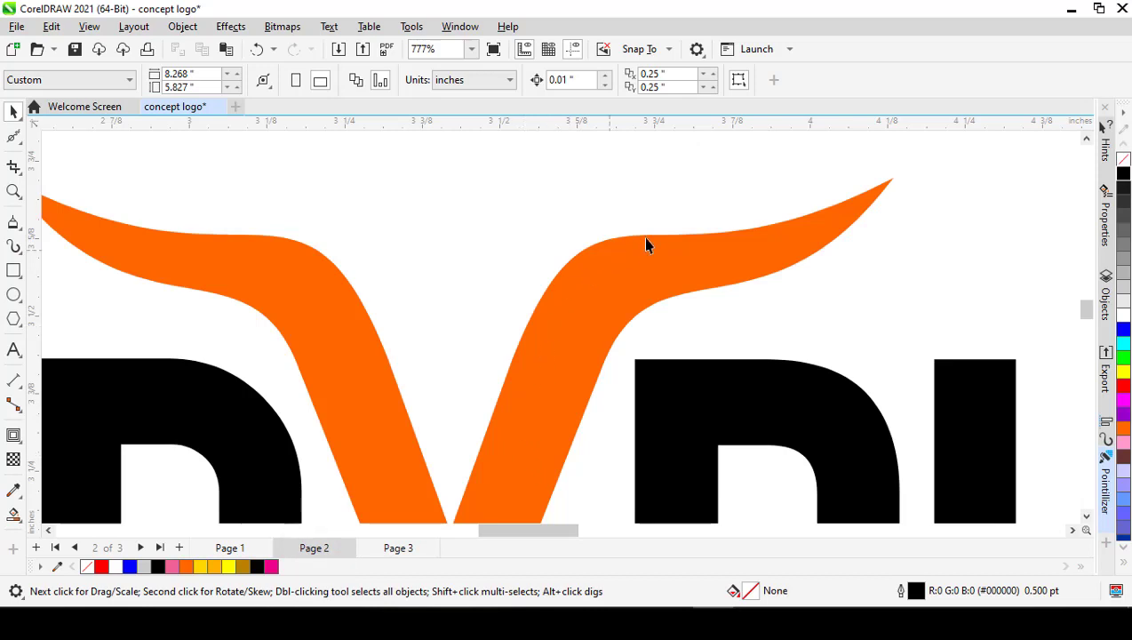
pyautogui.scroll(-2, 684, 283)
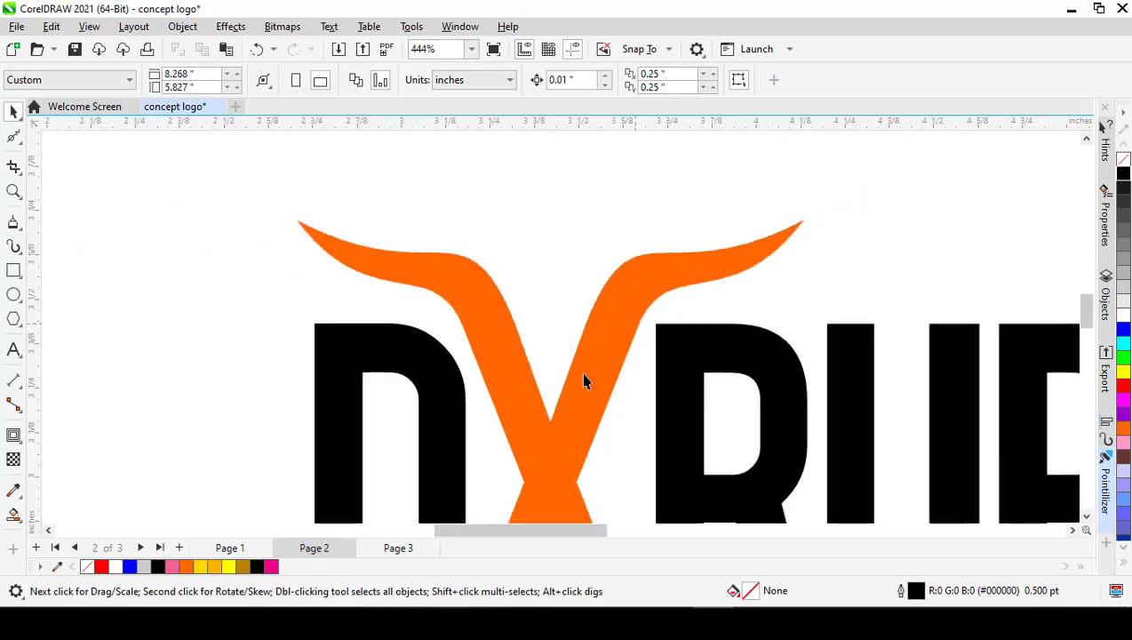
pyautogui.click(398, 548)
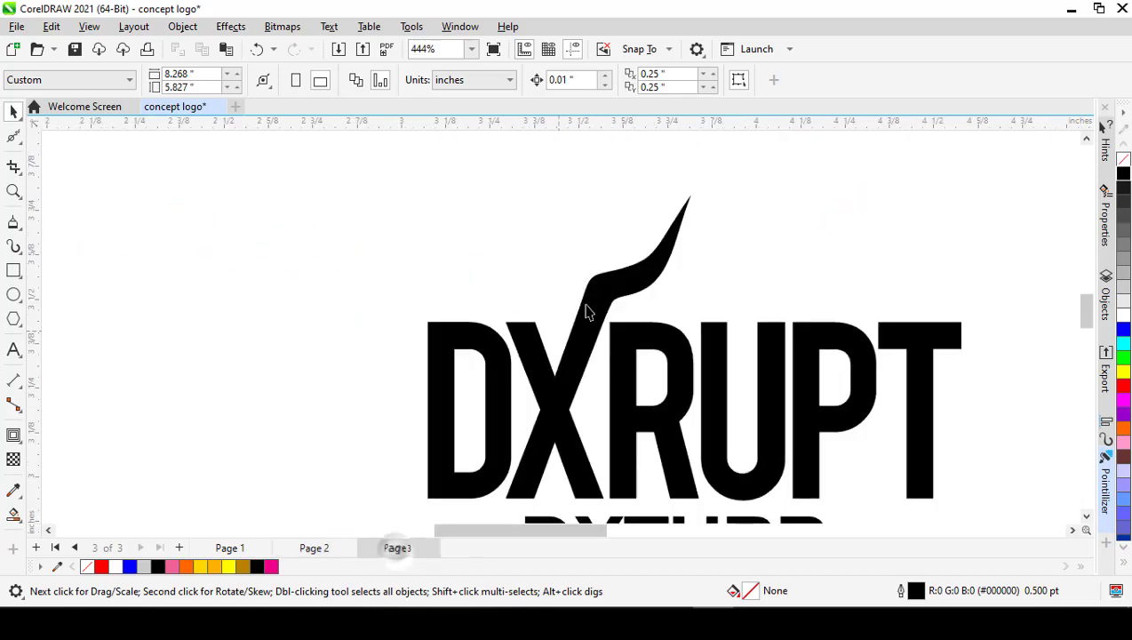
# Step: Delete the upper-edge node just below the horn's tip, and move the tip node down toward the letters to shorten the horn
pyautogui.scroll(2, 671, 257)
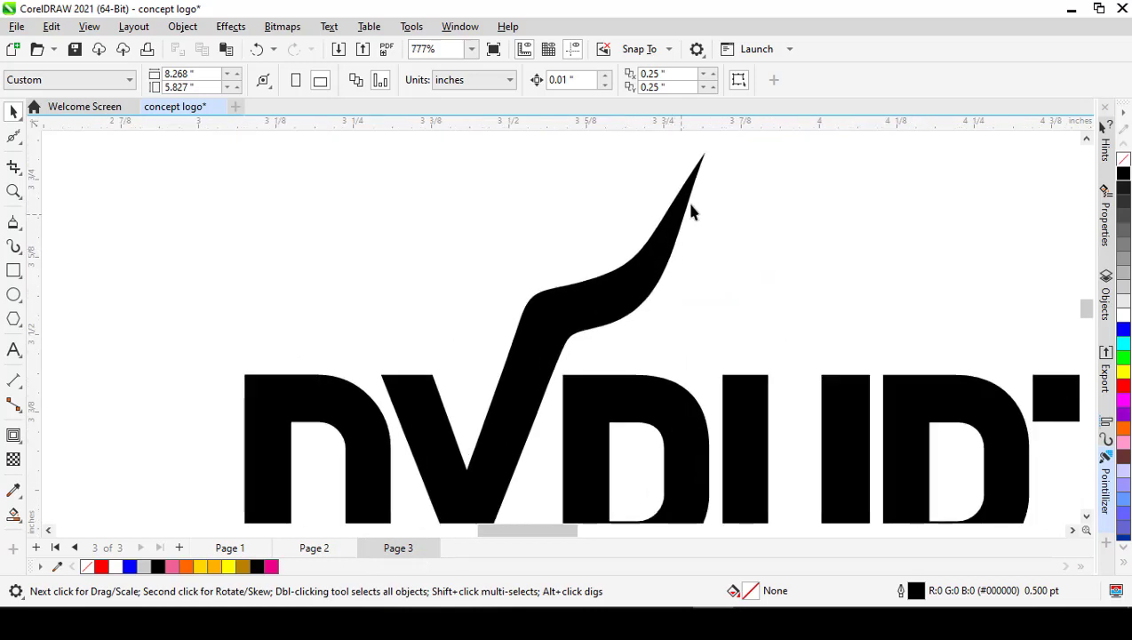
pyautogui.doubleClick(686, 203)
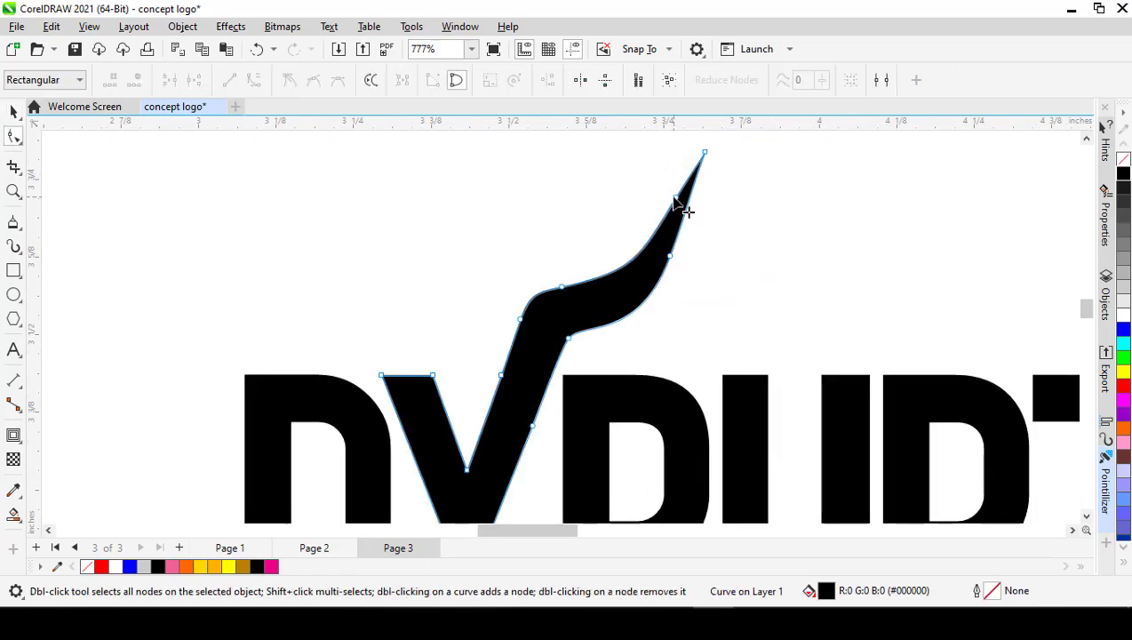
pyautogui.click(676, 199)
pyautogui.press('Delete')
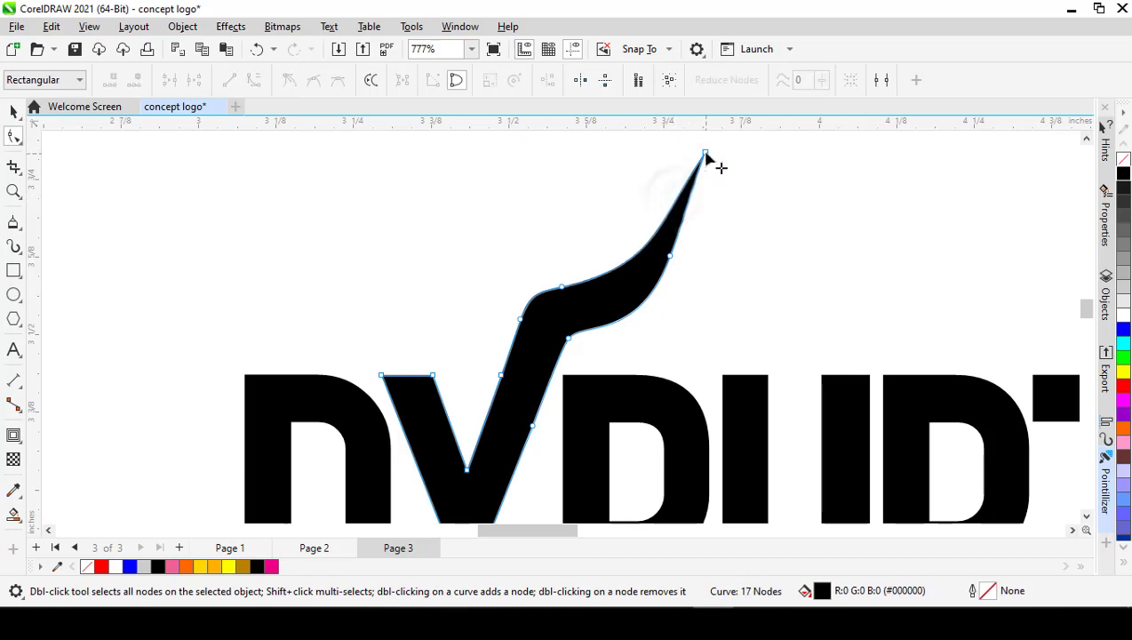
pyautogui.moveTo(706, 157); pyautogui.dragTo(688, 211)
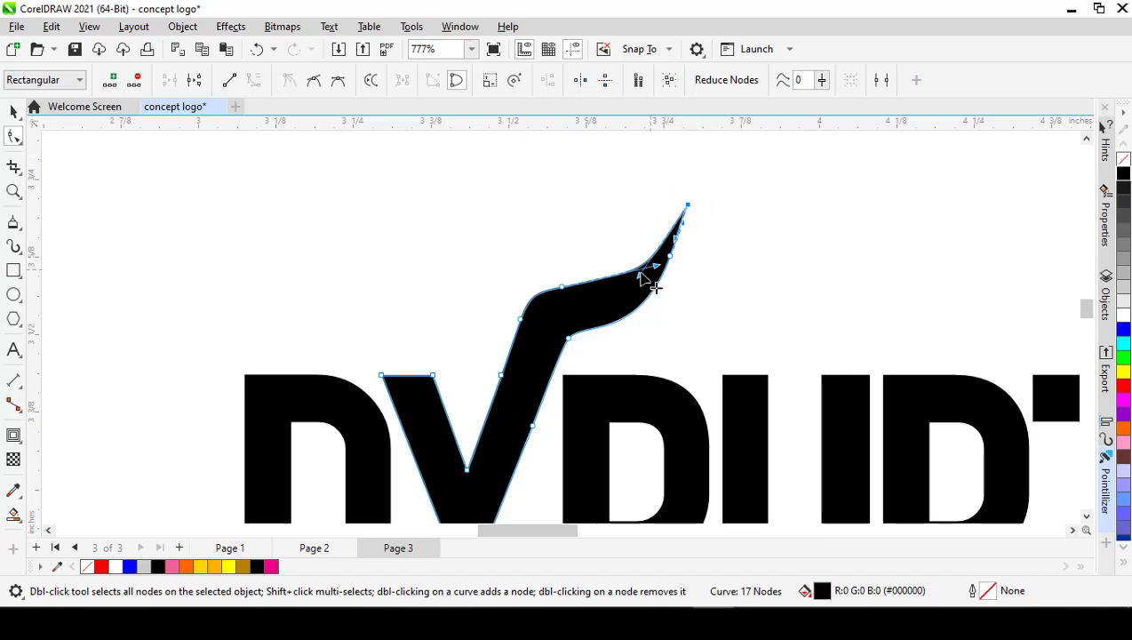
# Step: Adjust the curve handles at the upper bend node and the tip to give the horn's upper edge a smooth arc
pyautogui.moveTo(655, 267); pyautogui.dragTo(605, 279)
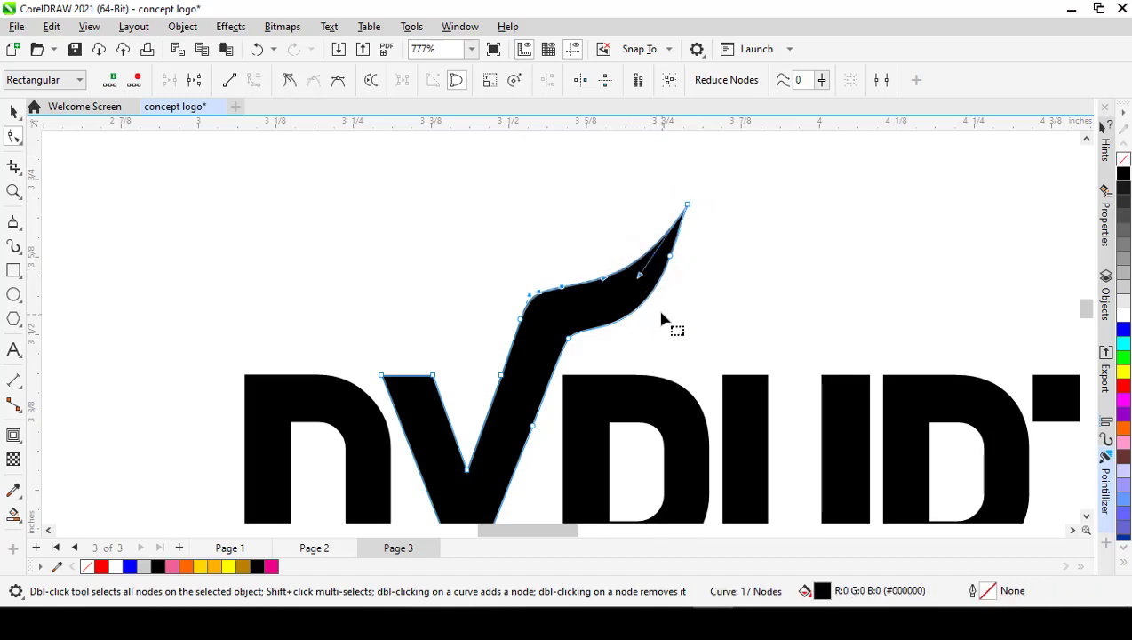
pyautogui.scroll(2, 636, 283)
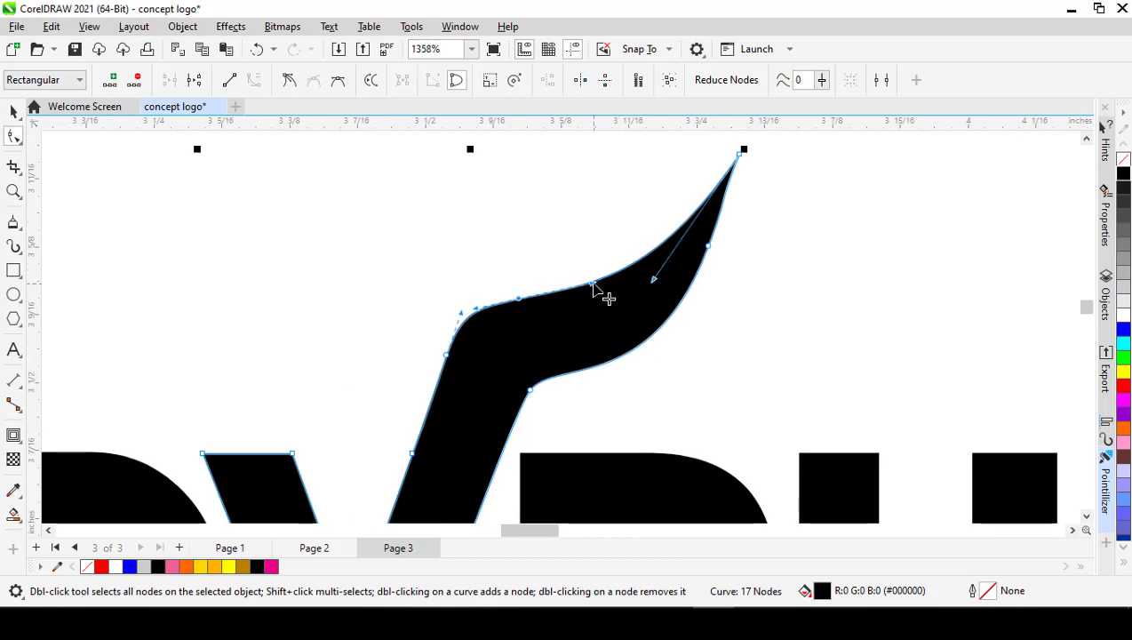
pyautogui.click(655, 278)
pyautogui.moveTo(655, 278); pyautogui.dragTo(666, 265)
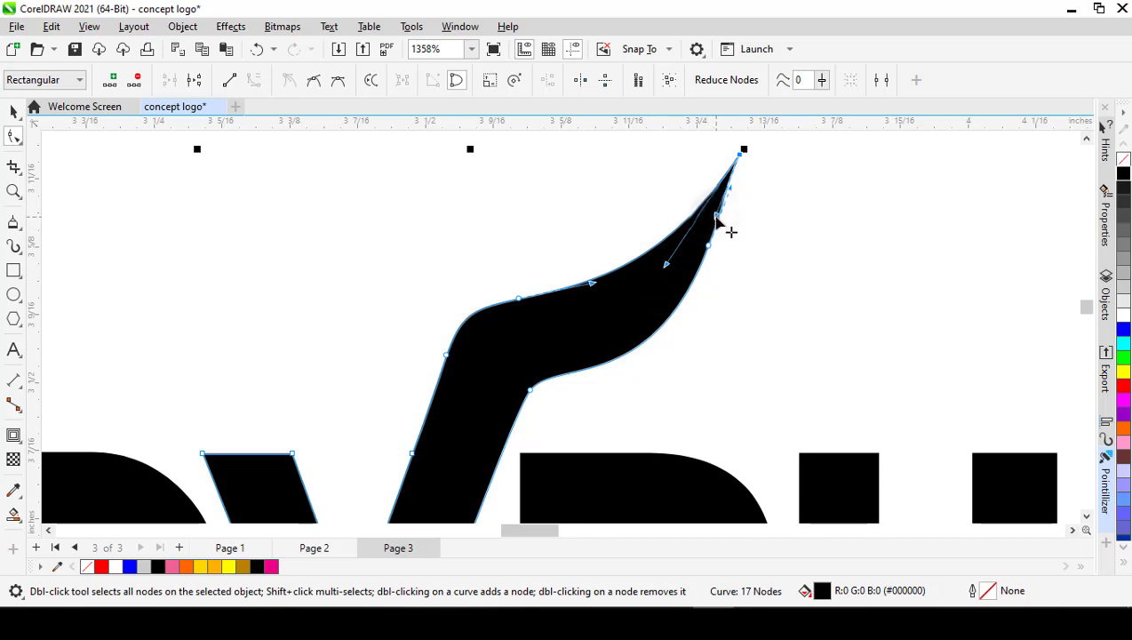
# Step: Delete the lower-edge node below the horn's tip, and adjust the tip's lower handle so the lower edge follows the upper curve
pyautogui.moveTo(718, 220); pyautogui.dragTo(716, 223)
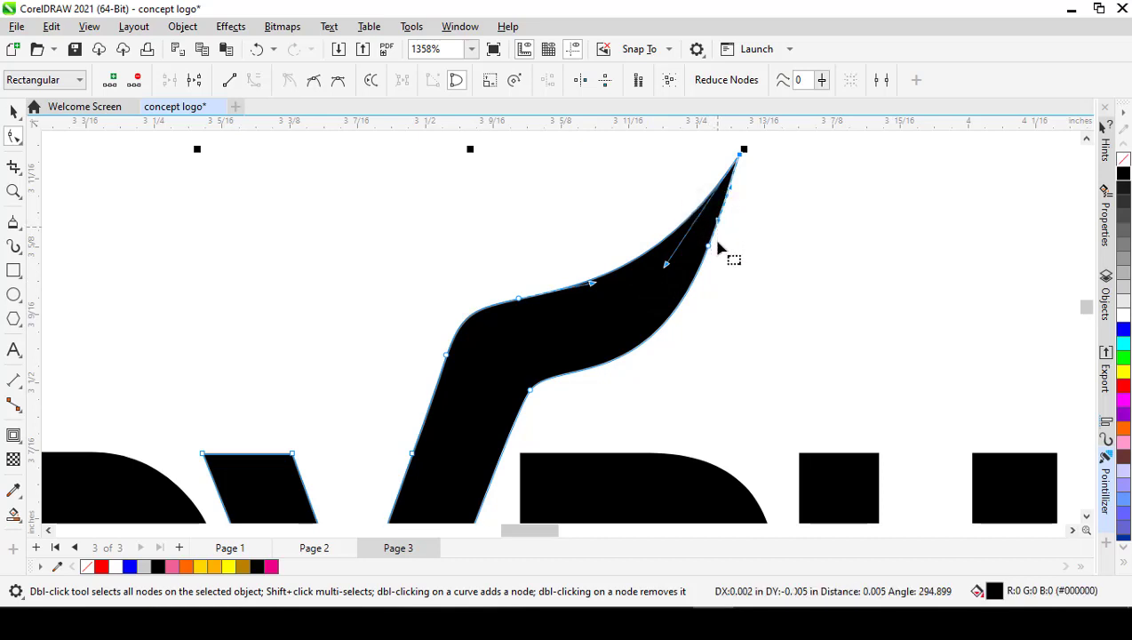
pyautogui.doubleClick(708, 245)
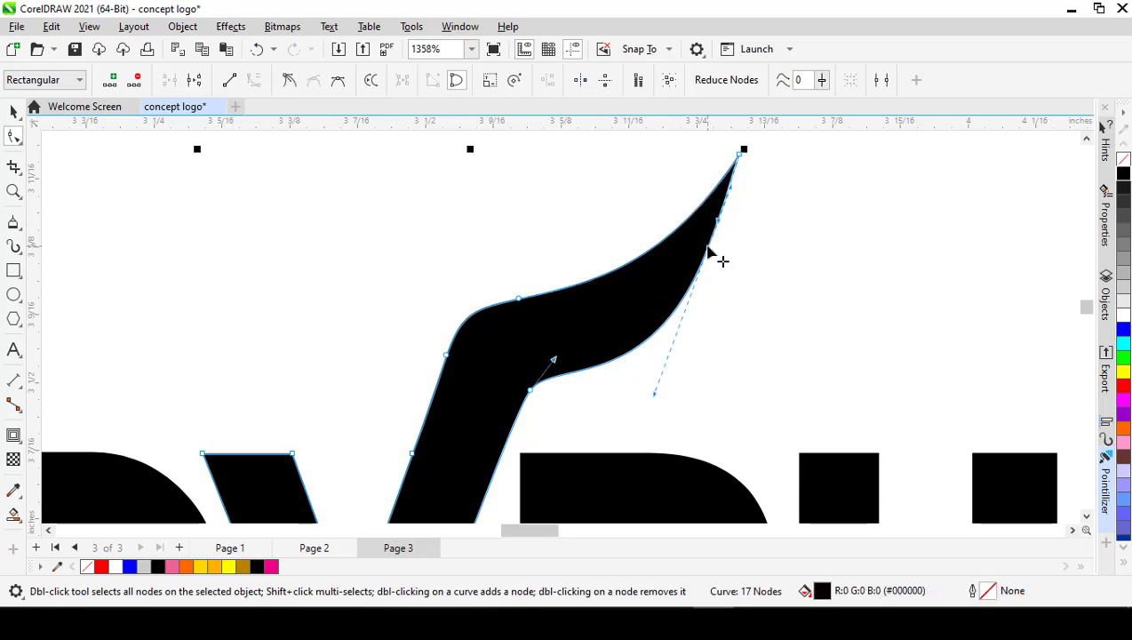
pyautogui.click(532, 392)
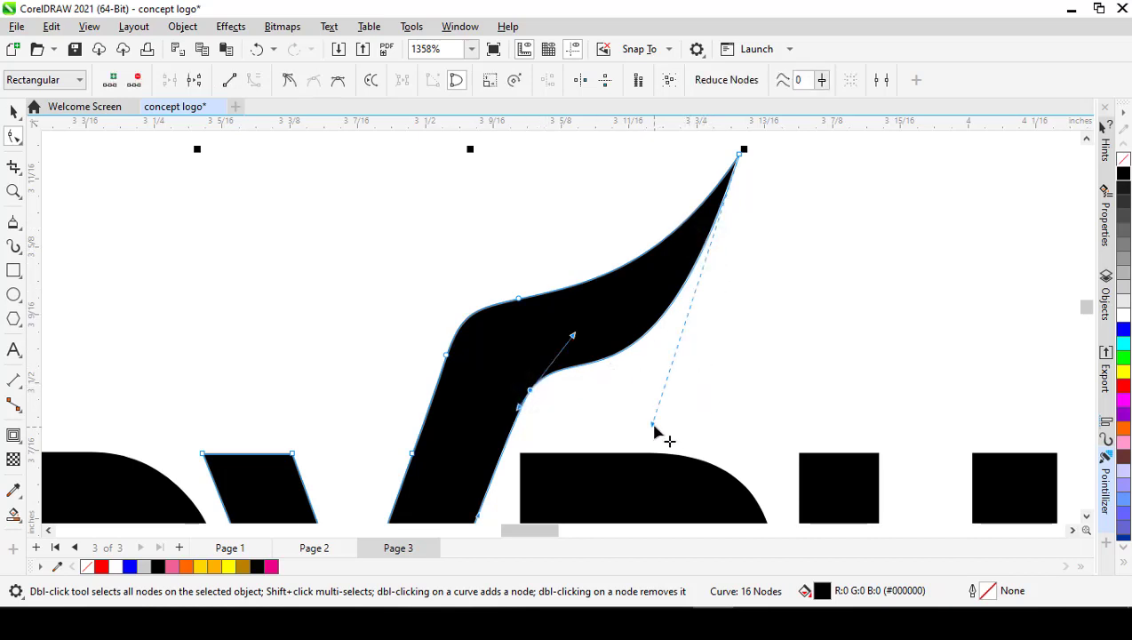
pyautogui.moveTo(654, 427); pyautogui.dragTo(676, 394)
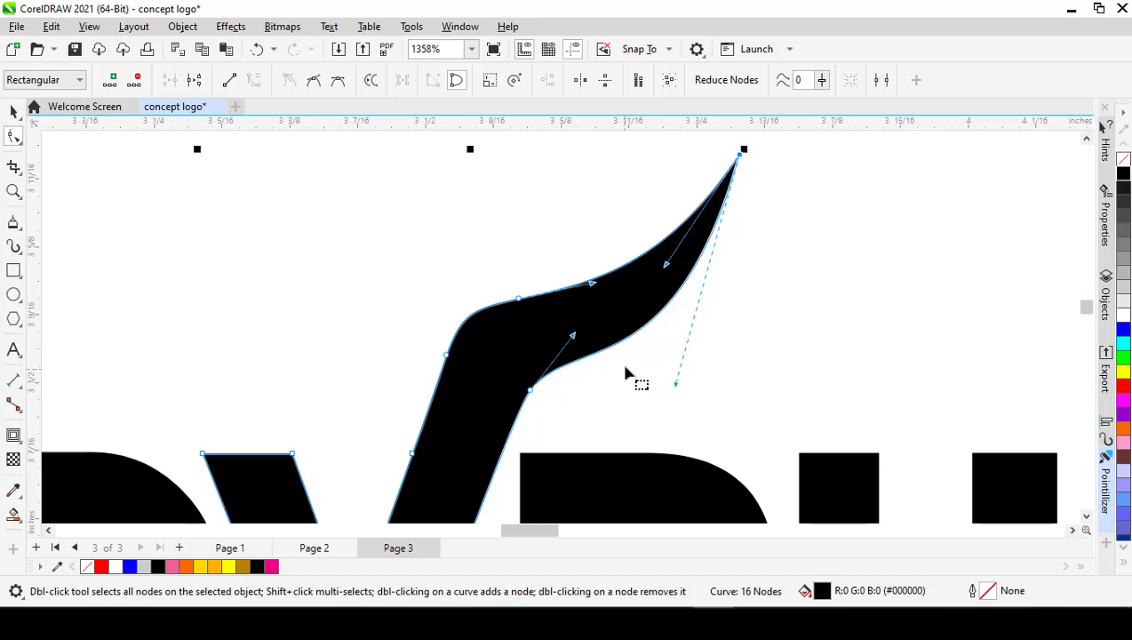
# Step: Fine-tune the curve handle at the horn's lower bend node and deselect the X
pyautogui.scroll(-2, 626, 374)
pyautogui.scroll(3, 637, 349)
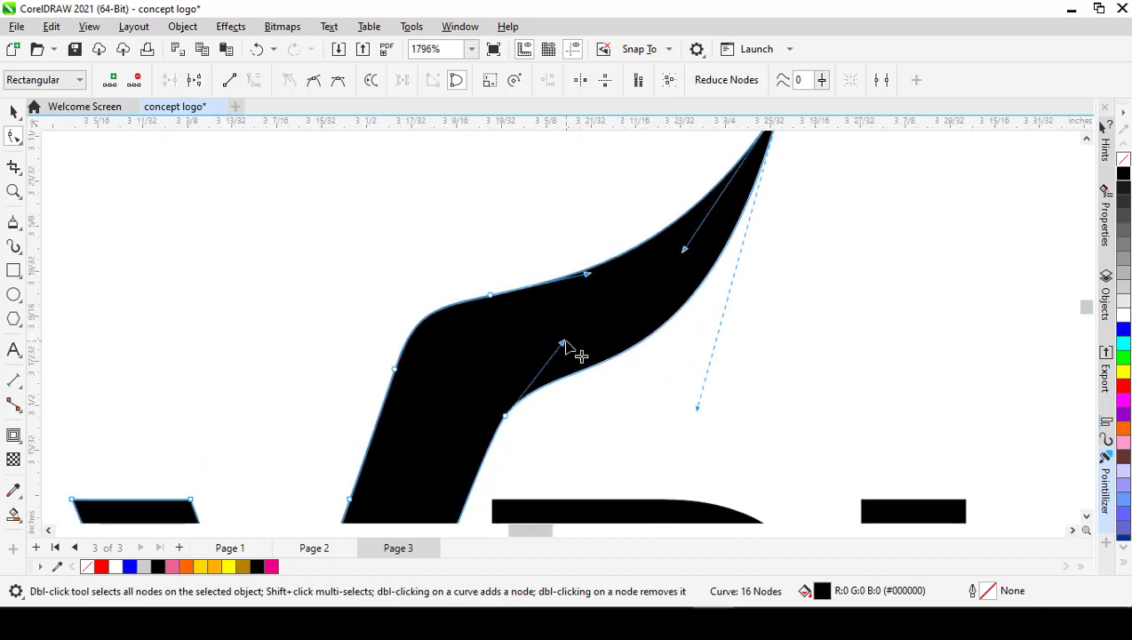
pyautogui.moveTo(562, 344); pyautogui.dragTo(559, 343)
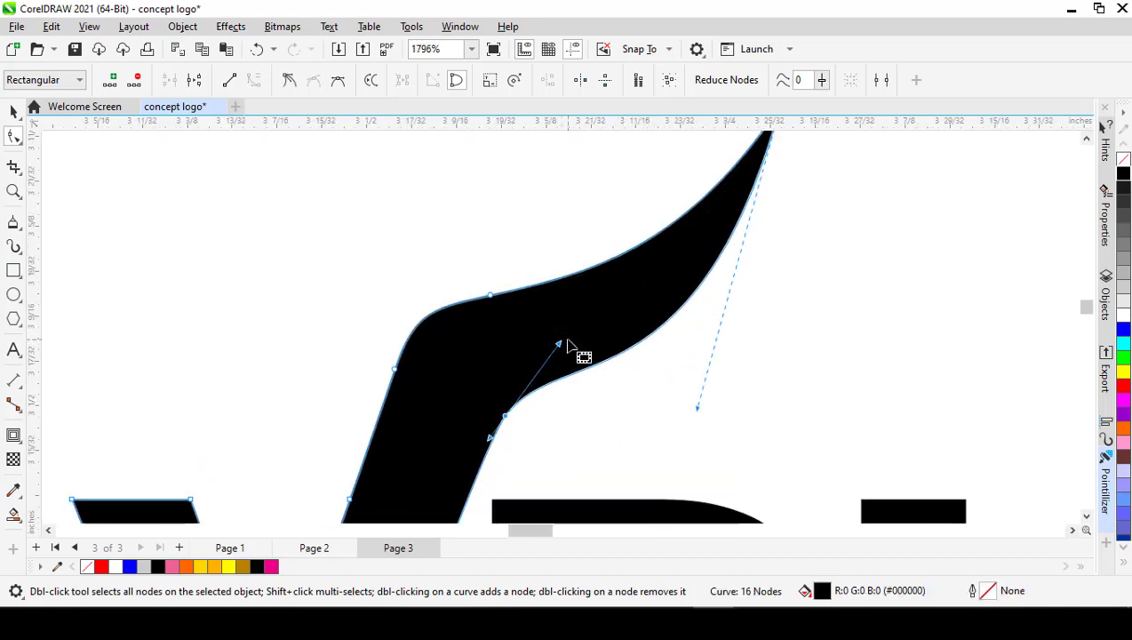
pyautogui.scroll(-2, 568, 341)
pyautogui.press('space')
pyautogui.scroll(-1, 556, 263)
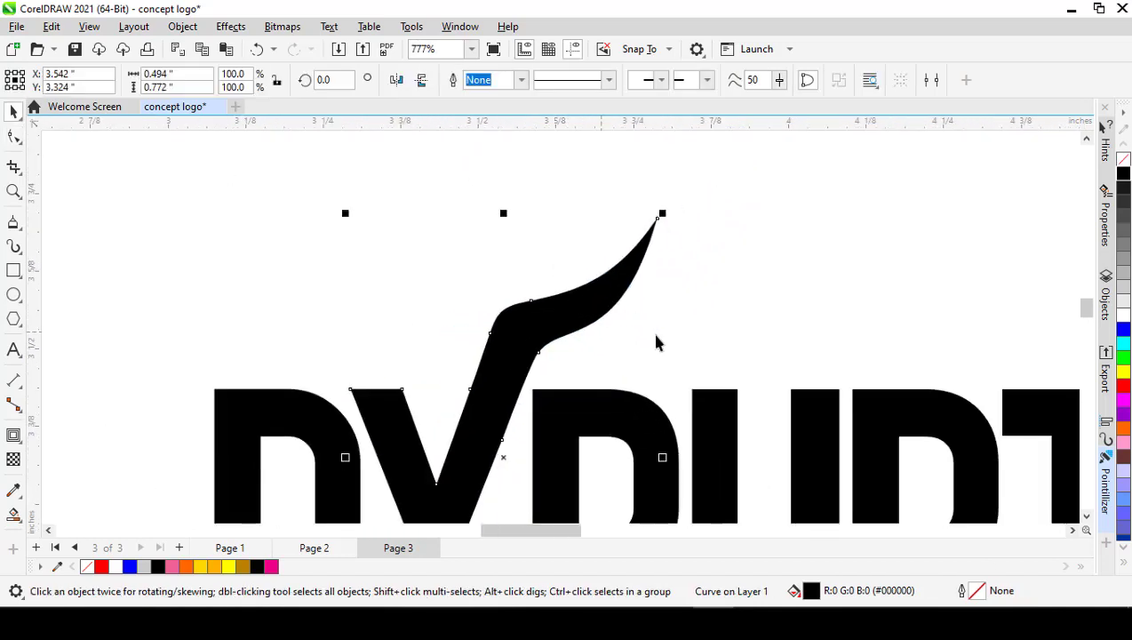
pyautogui.click(656, 334)
pyautogui.scroll(-1, 654, 336)
pyautogui.scroll(2, 642, 334)
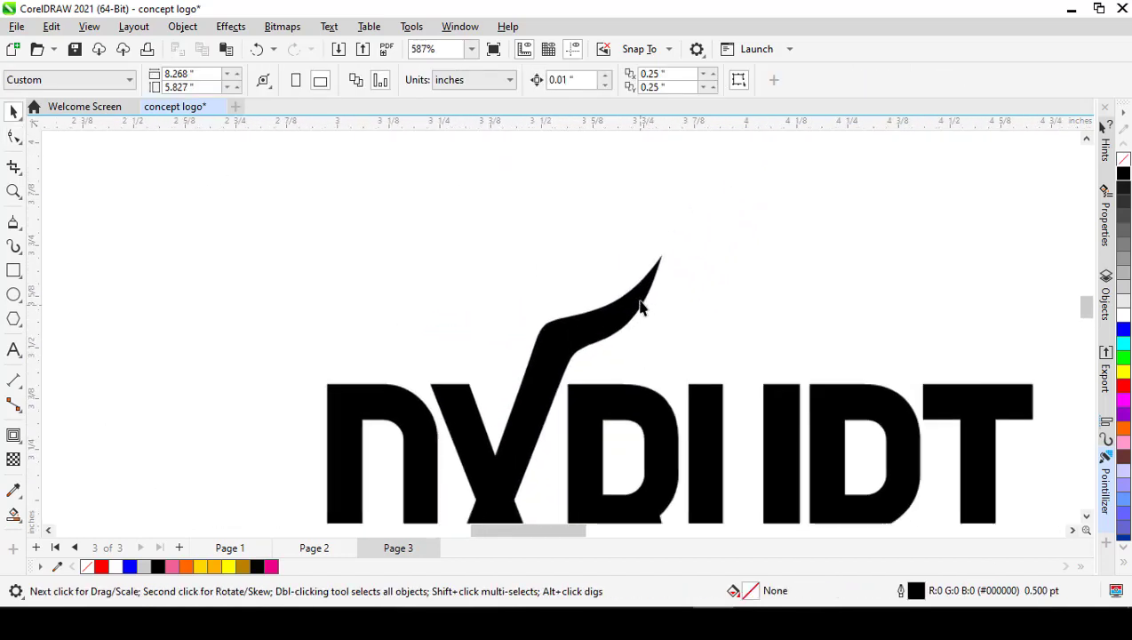
# Step: Shorten the lower curve handle at the horn's tip slightly to refine the lower edge, and deselect the X
pyautogui.click(625, 330)
pyautogui.press('space')
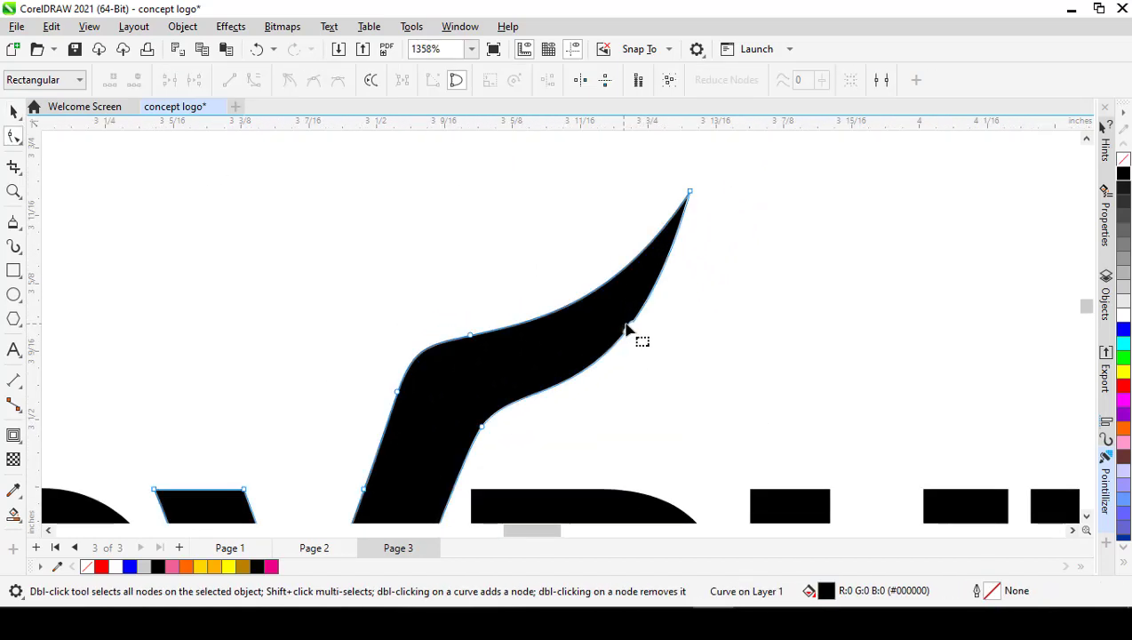
pyautogui.click(692, 195)
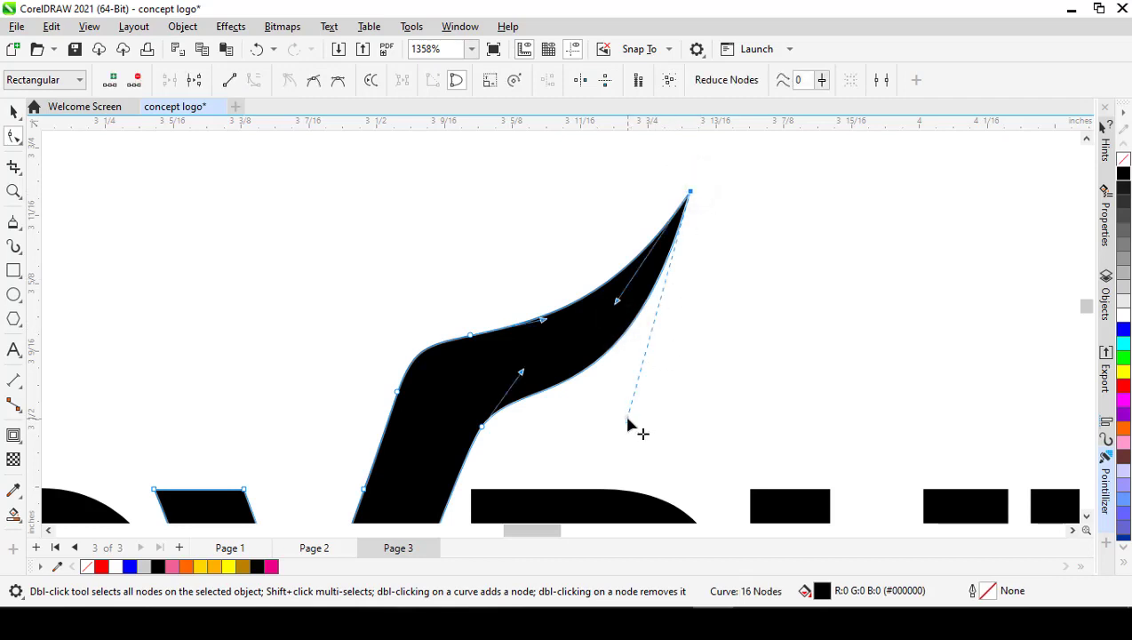
pyautogui.moveTo(628, 420); pyautogui.dragTo(634, 400)
pyautogui.press('space')
pyautogui.scroll(-7, 614, 338)
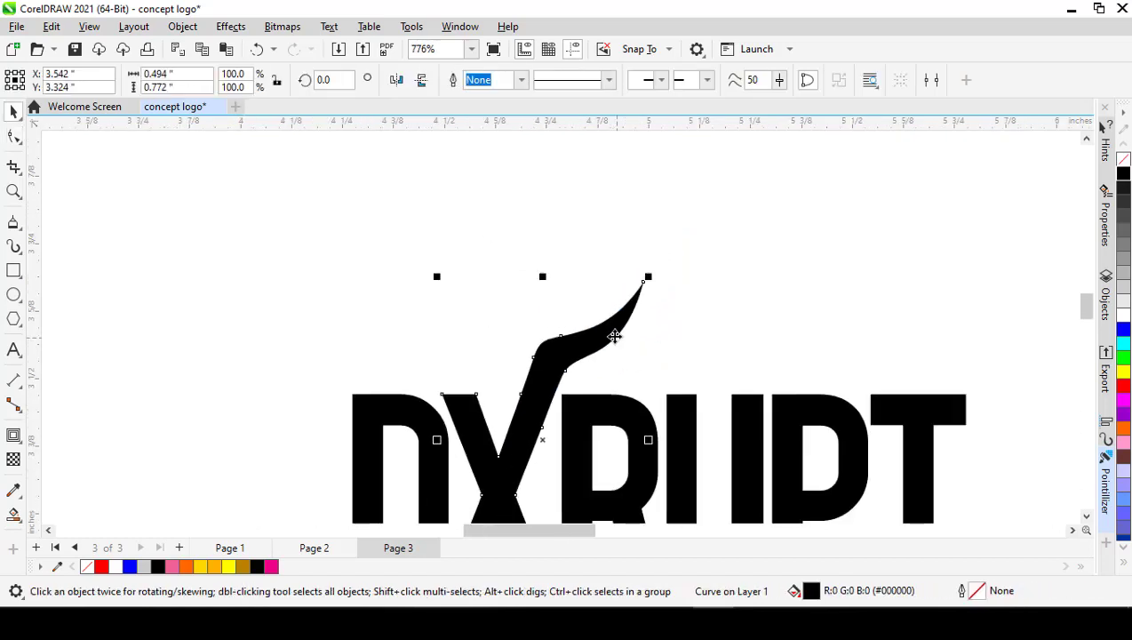
pyautogui.click(597, 259)
pyautogui.scroll(-2, 597, 275)
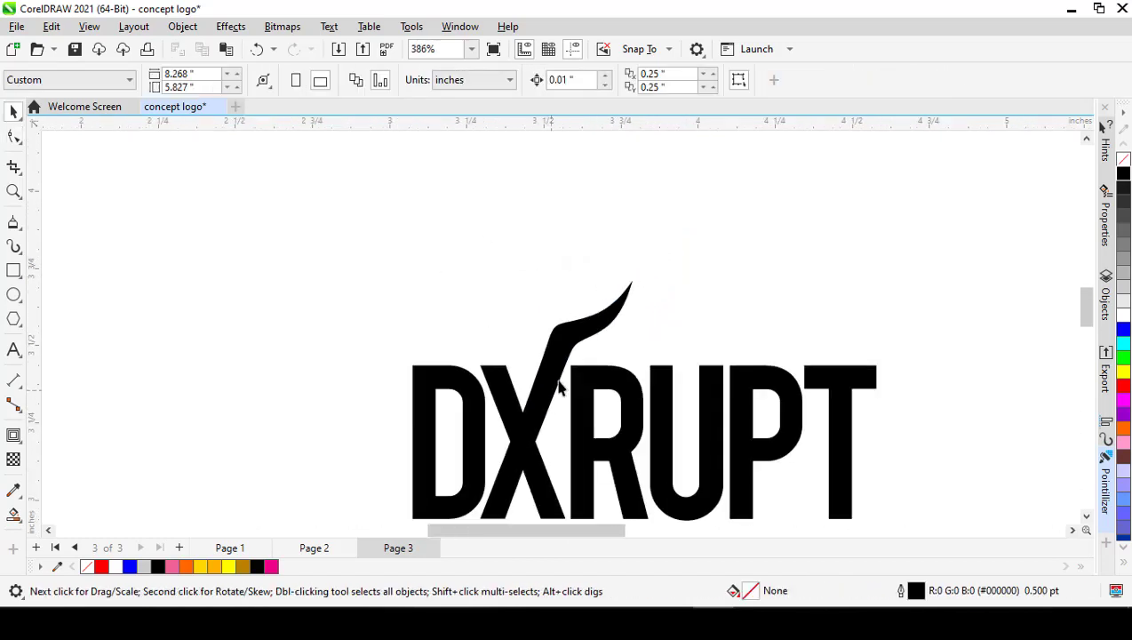
# Step: Check the horns on Page 2, and on Page 3 move the horn's lower bend node slightly up and inward and delete the node below it
pyautogui.click(315, 546)
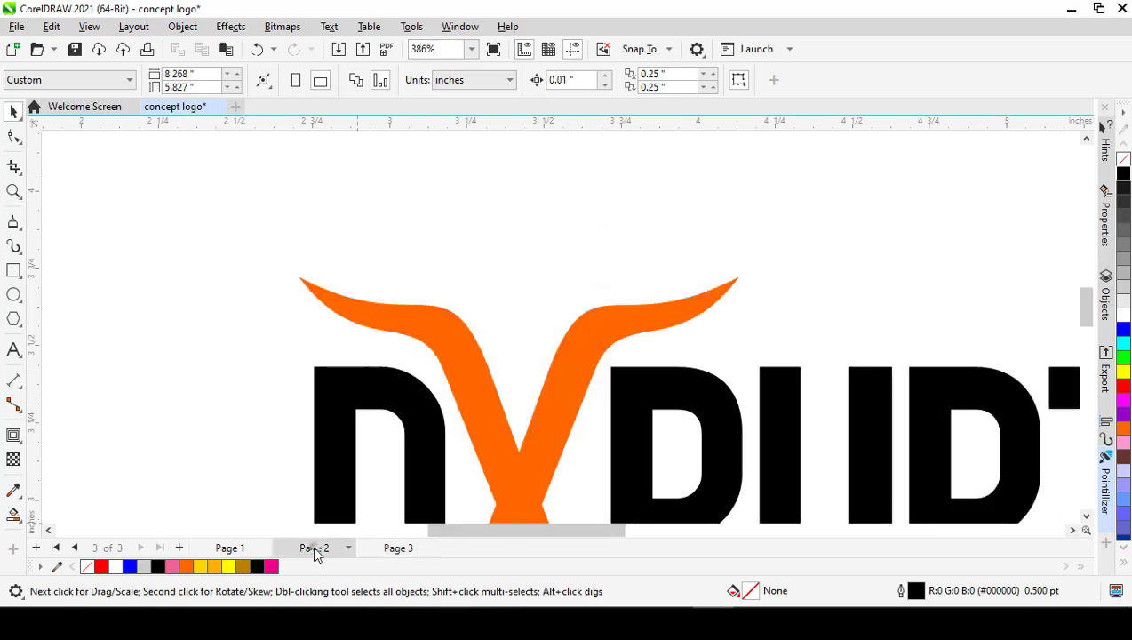
pyautogui.click(402, 546)
pyautogui.scroll(3, 570, 352)
pyautogui.scroll(3, 569, 352)
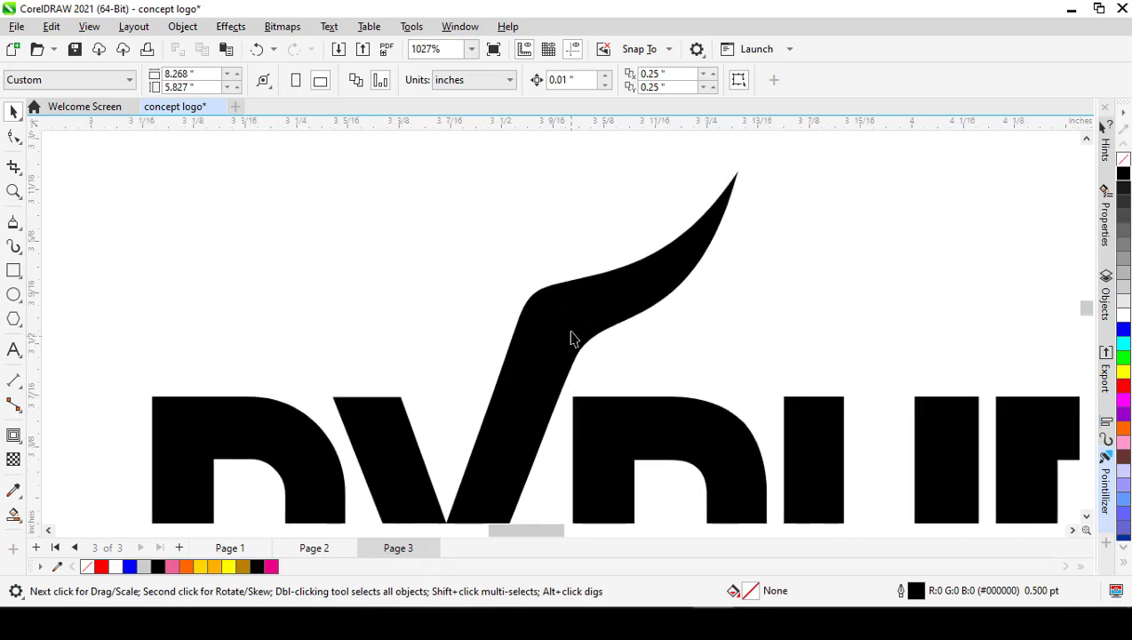
pyautogui.click(571, 330)
pyautogui.press('F10')
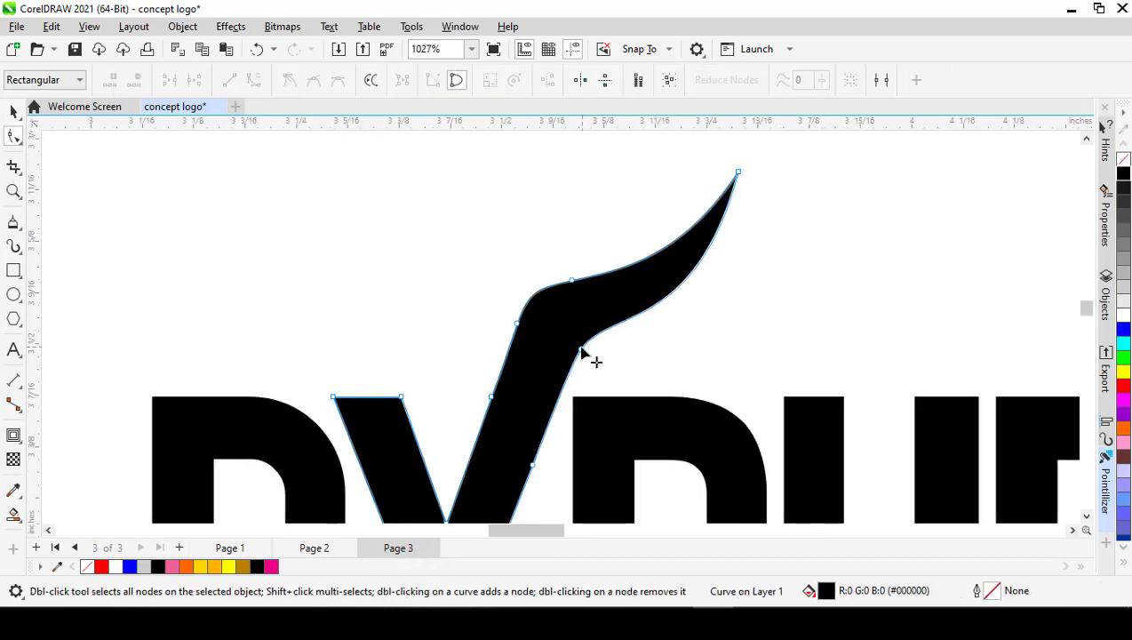
pyautogui.moveTo(580, 352); pyautogui.dragTo(573, 343)
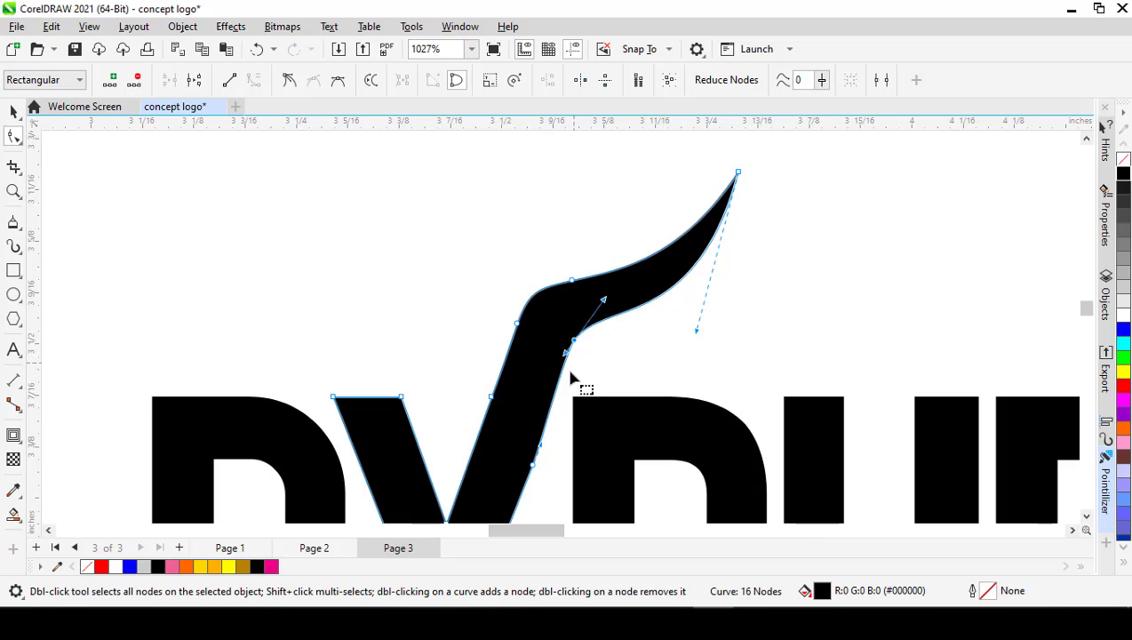
pyautogui.doubleClick(536, 463)
pyautogui.scroll(-2, 553, 392)
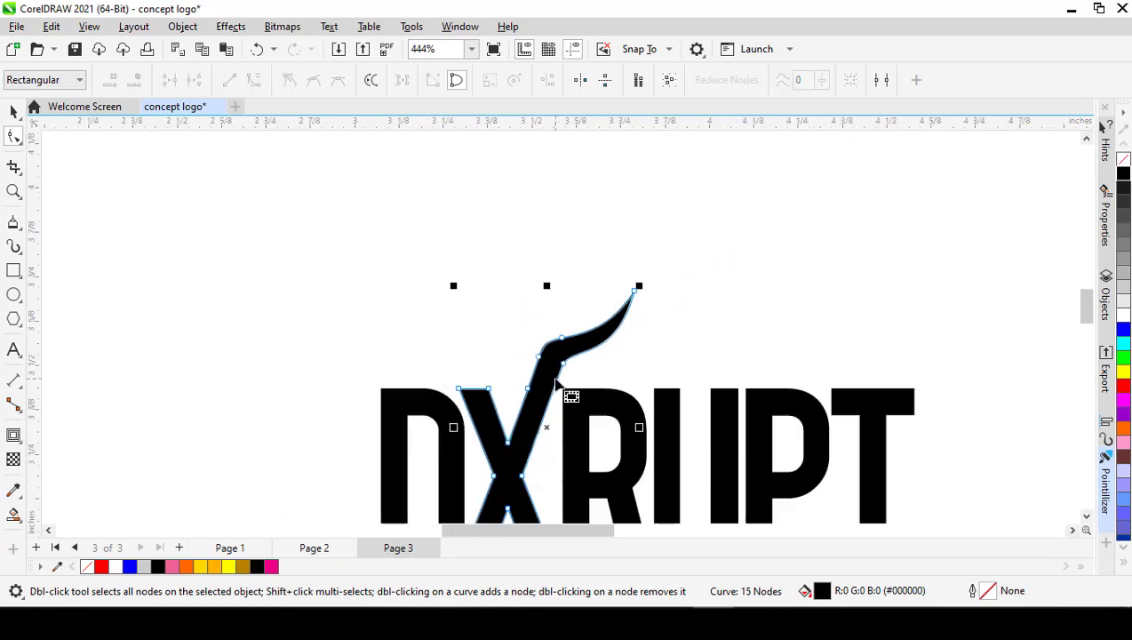
pyautogui.press('space')
pyautogui.click(674, 295)
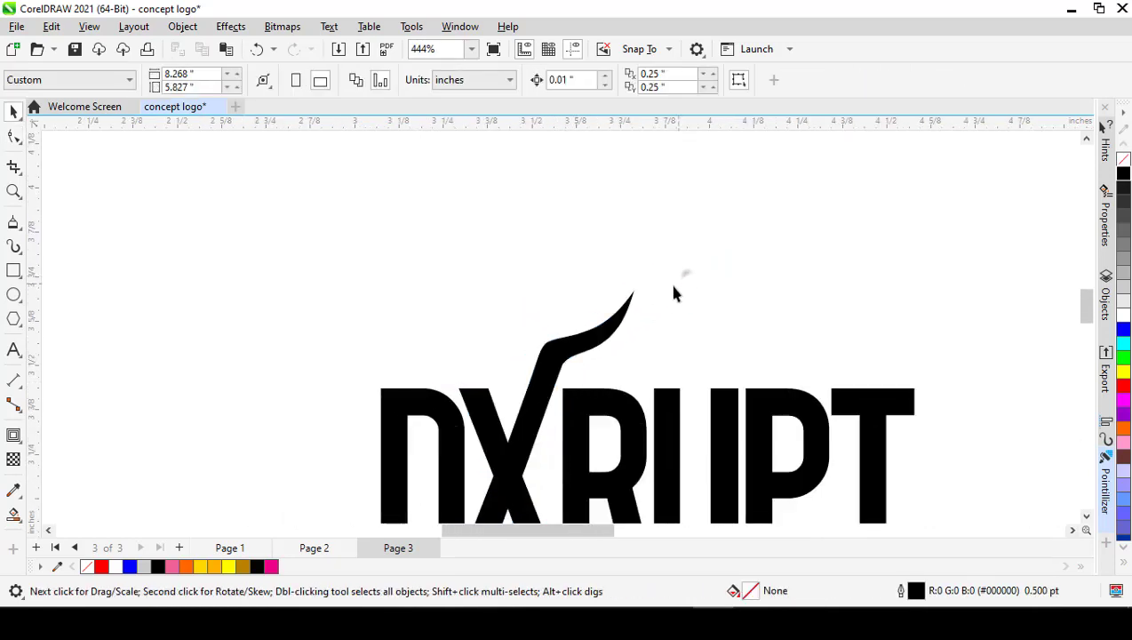
# Step: Draw a vertical line with the Polyline tool from the X's upper crotch node down through its center to near the baseline
pyautogui.scroll(-2, 670, 322)
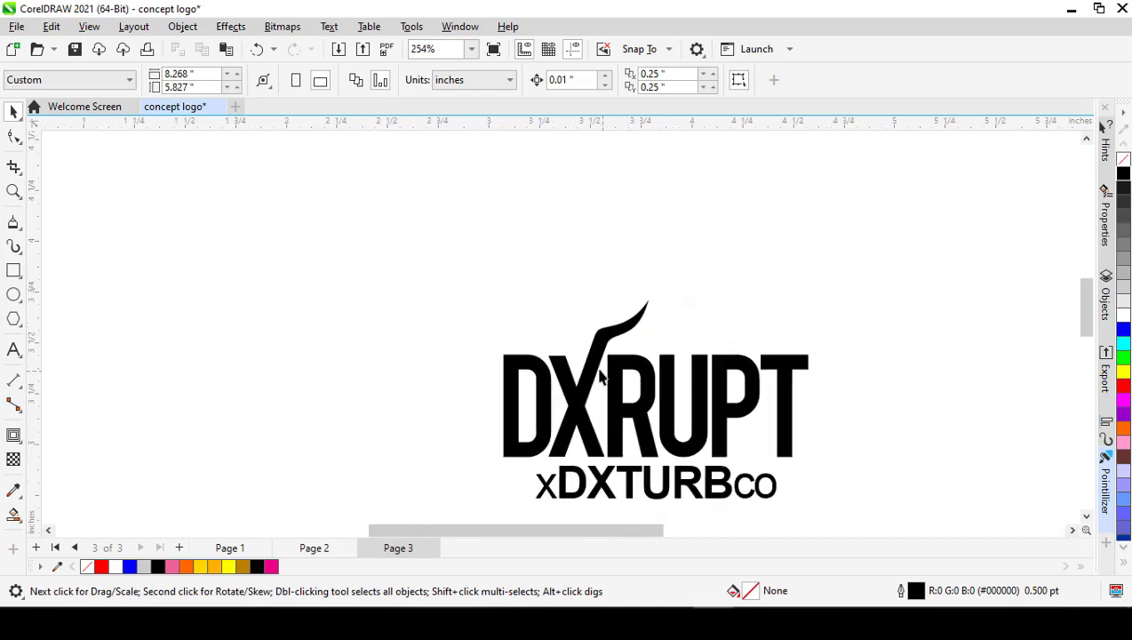
pyautogui.scroll(2, 603, 366)
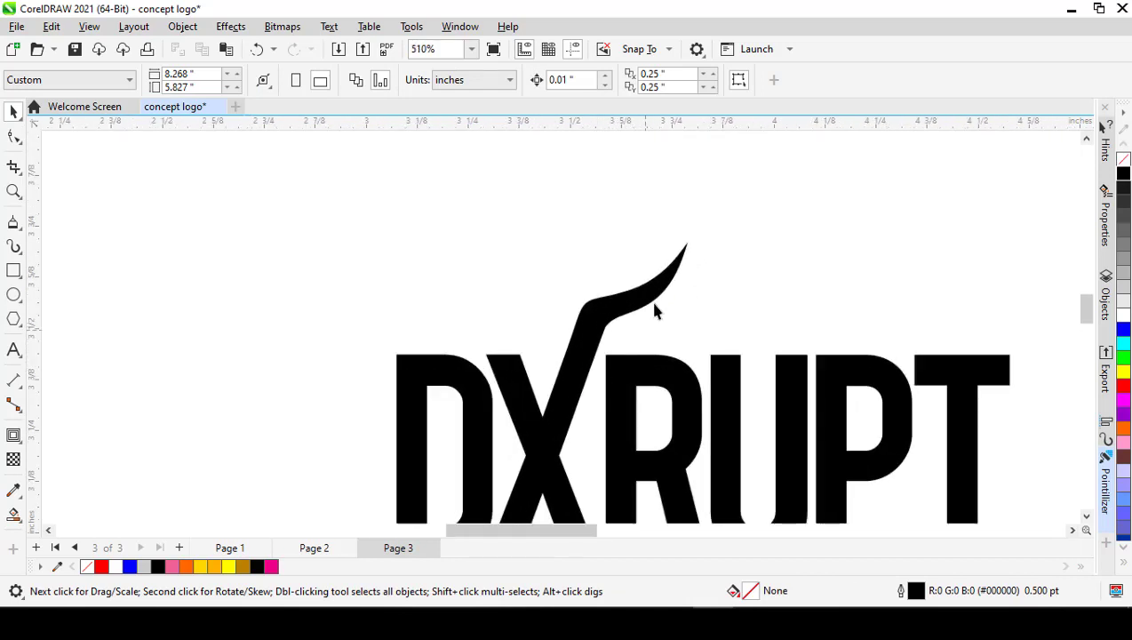
pyautogui.scroll(1, 606, 324)
pyautogui.scroll(-2, 597, 292)
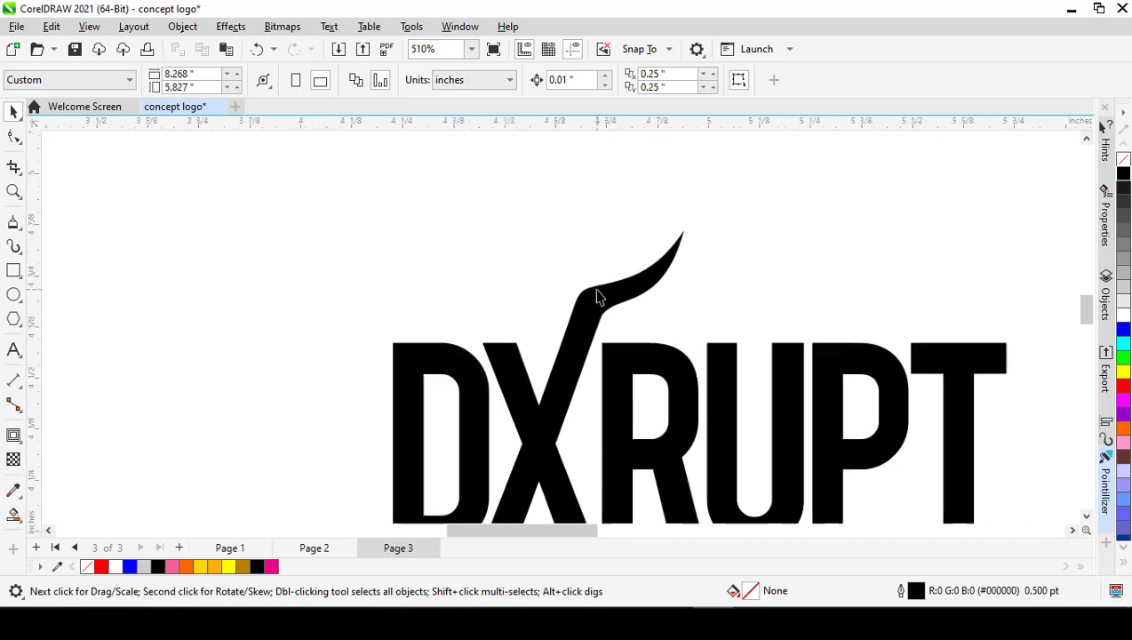
pyautogui.scroll(1, 566, 424)
pyautogui.scroll(1, 539, 456)
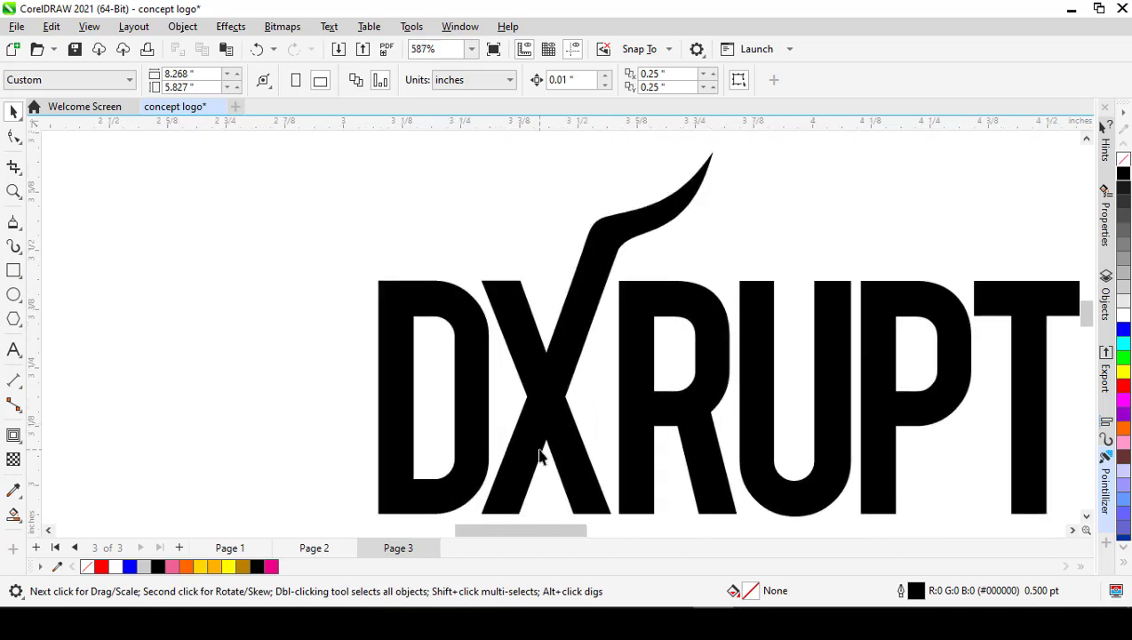
pyautogui.click(548, 394)
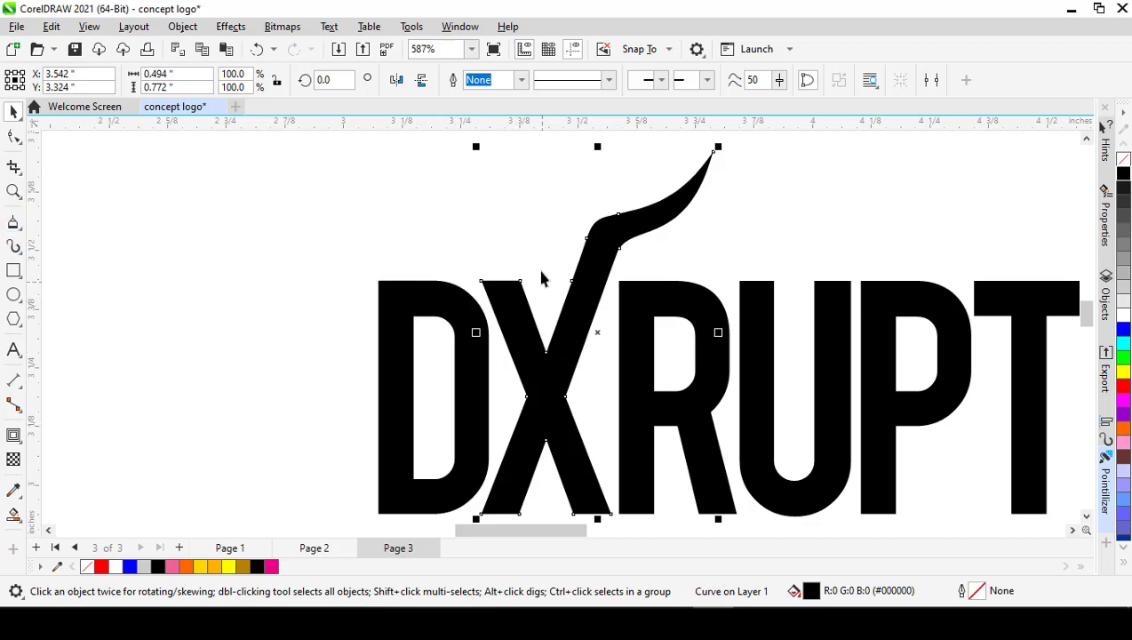
pyautogui.click(14, 223)
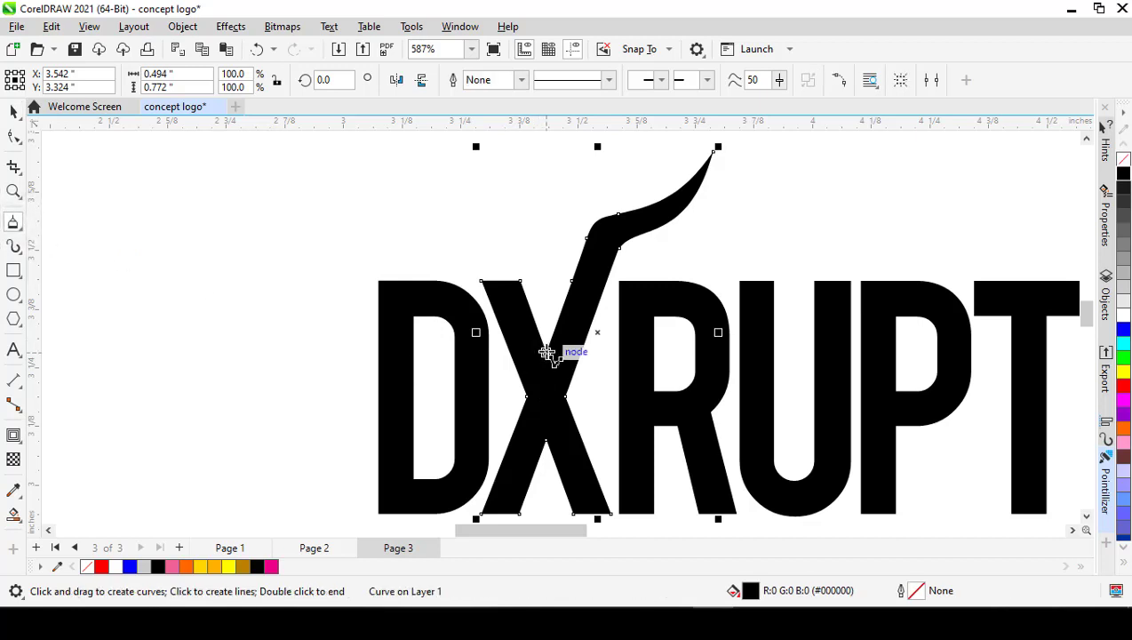
pyautogui.click(546, 353)
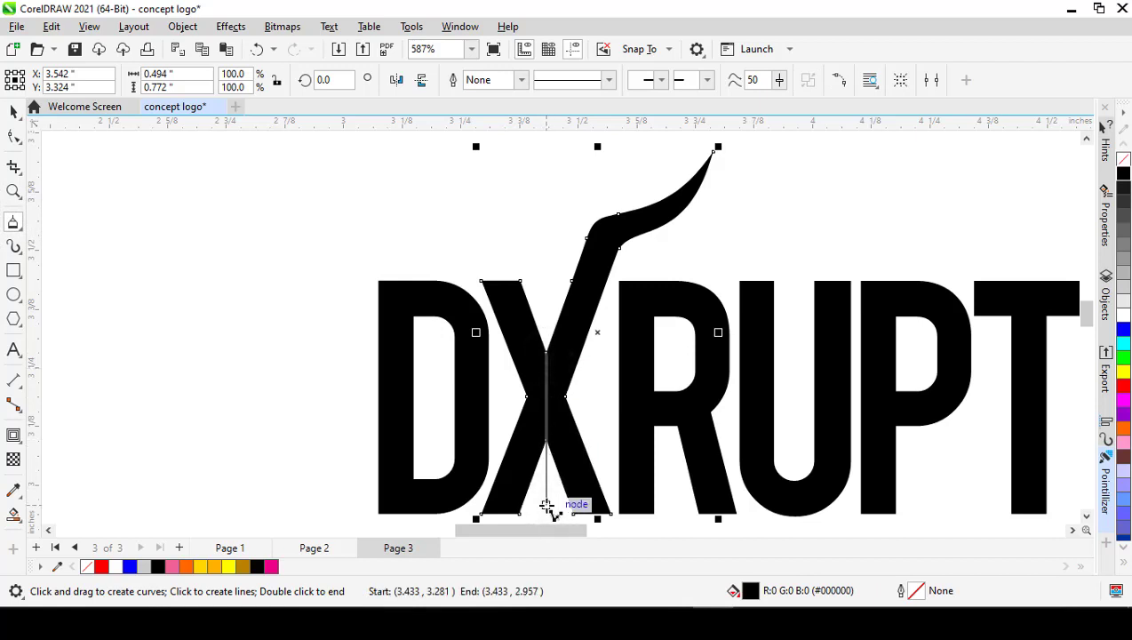
pyautogui.doubleClick(547, 507)
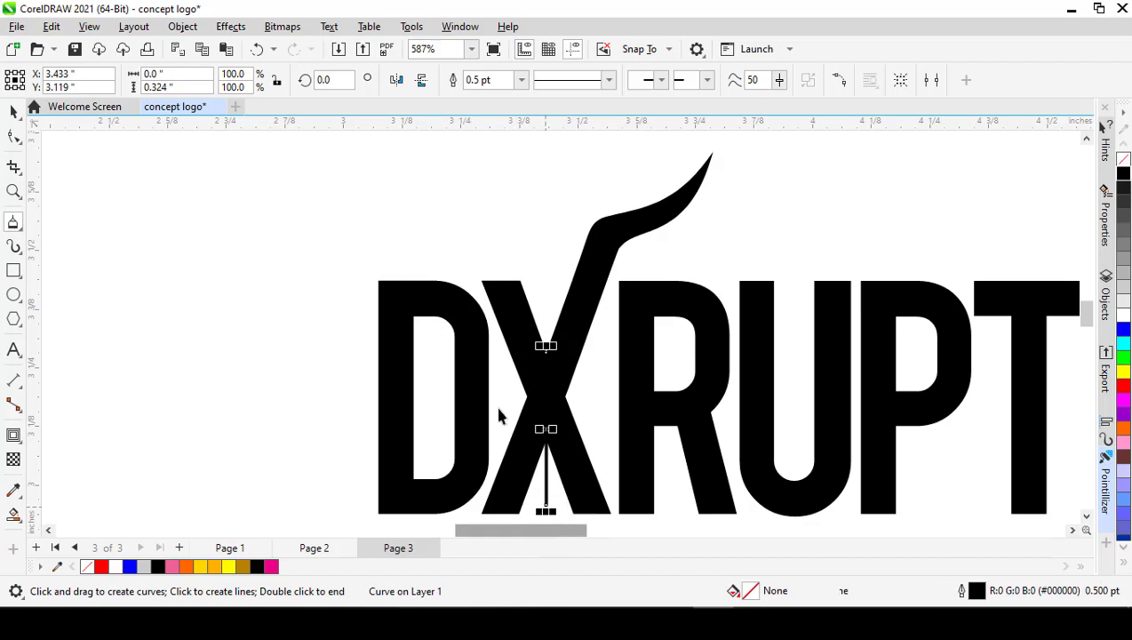
# Step: Stretch the center line upward to the top of the letters, about 0.483 inches tall, and set its outline to magenta
pyautogui.press('space')
pyautogui.moveTo(547, 347); pyautogui.dragTo(559, 271)
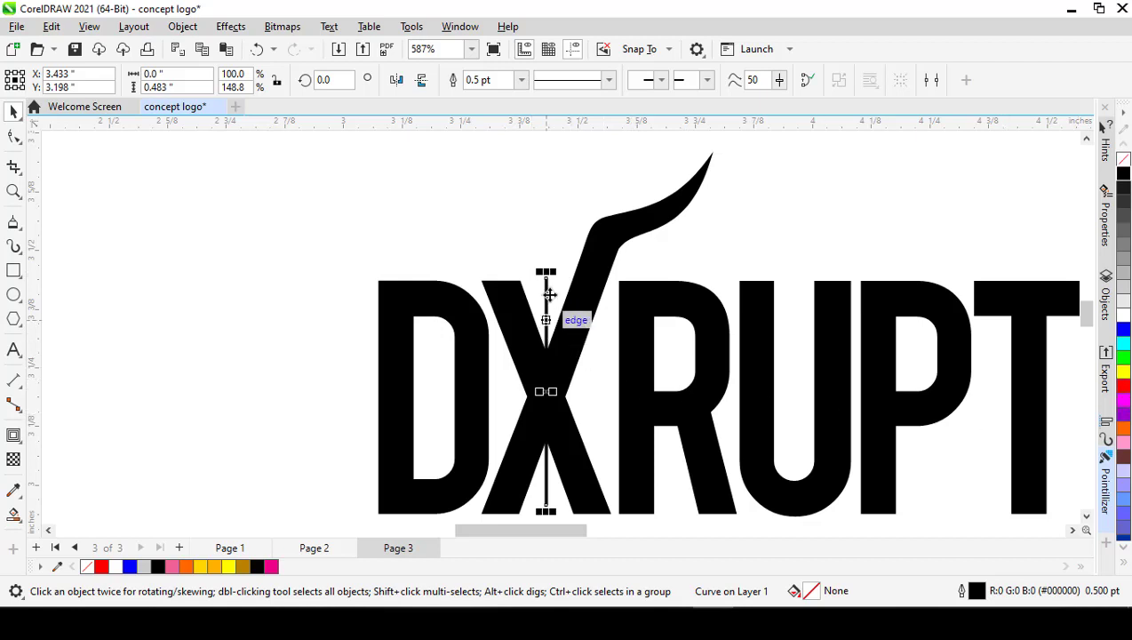
pyautogui.rightClick(1125, 404)
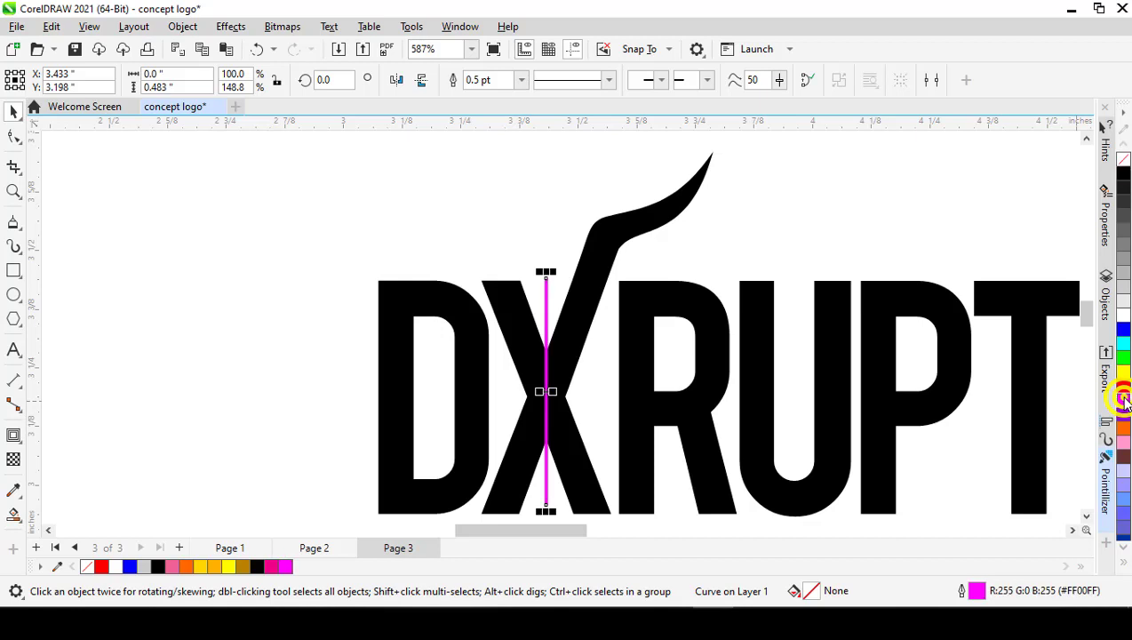
pyautogui.click(562, 212)
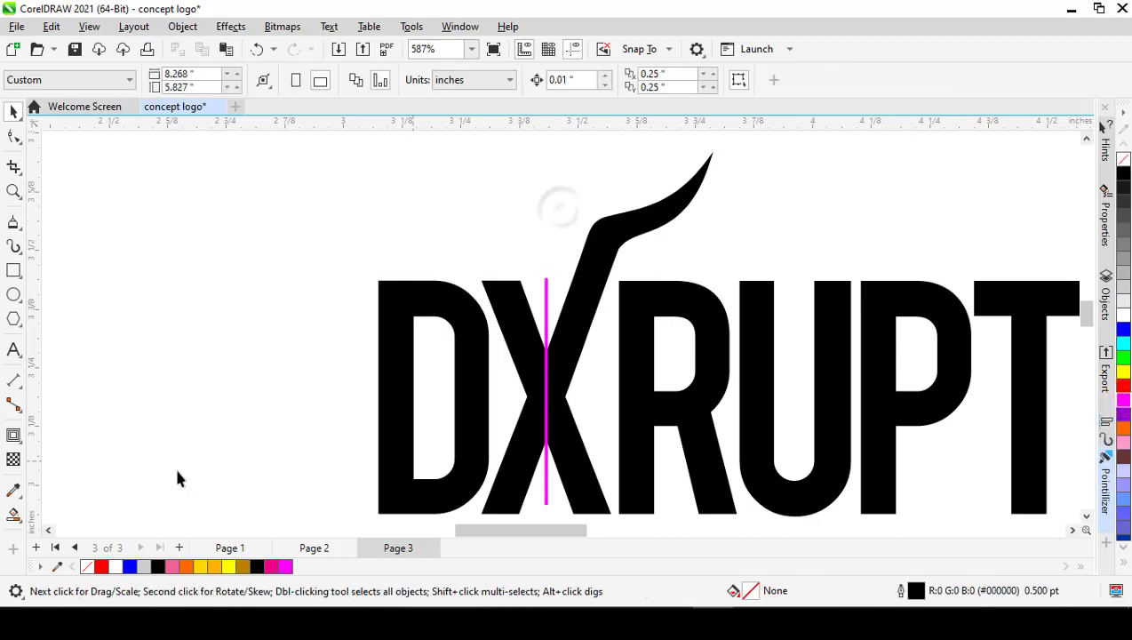
# Step: Create a pink shape from the horned half of the X beside the center line with Smart Fill
pyautogui.click(13, 517)
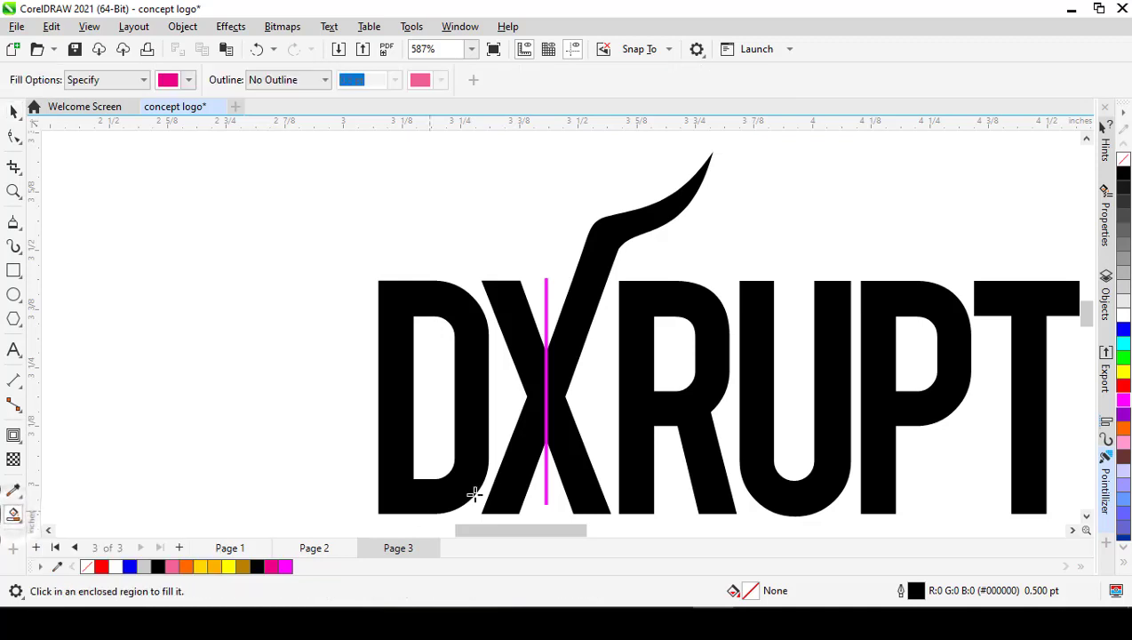
pyautogui.click(569, 358)
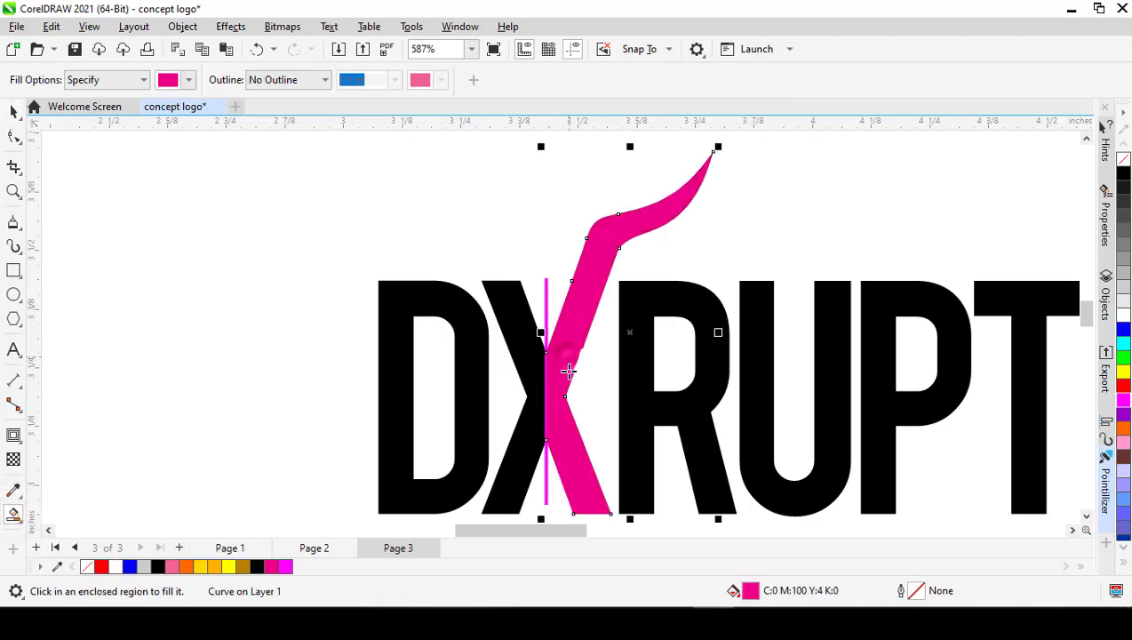
pyautogui.press('space')
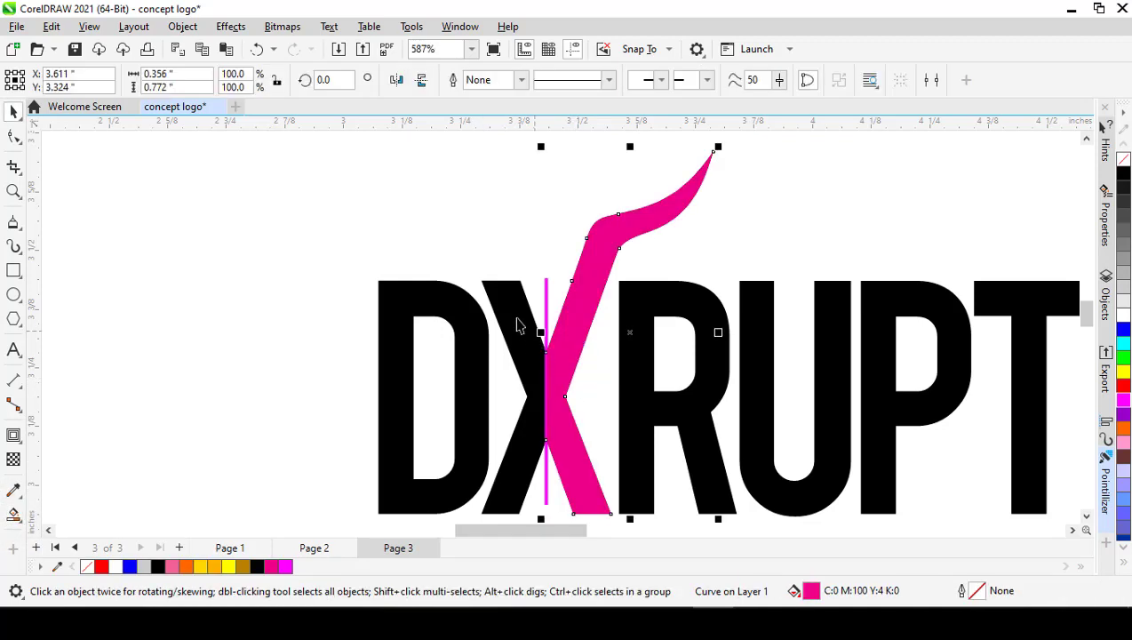
# Step: Delete the original black X and the magenta center line
pyautogui.click(502, 294)
pyautogui.press('Delete')
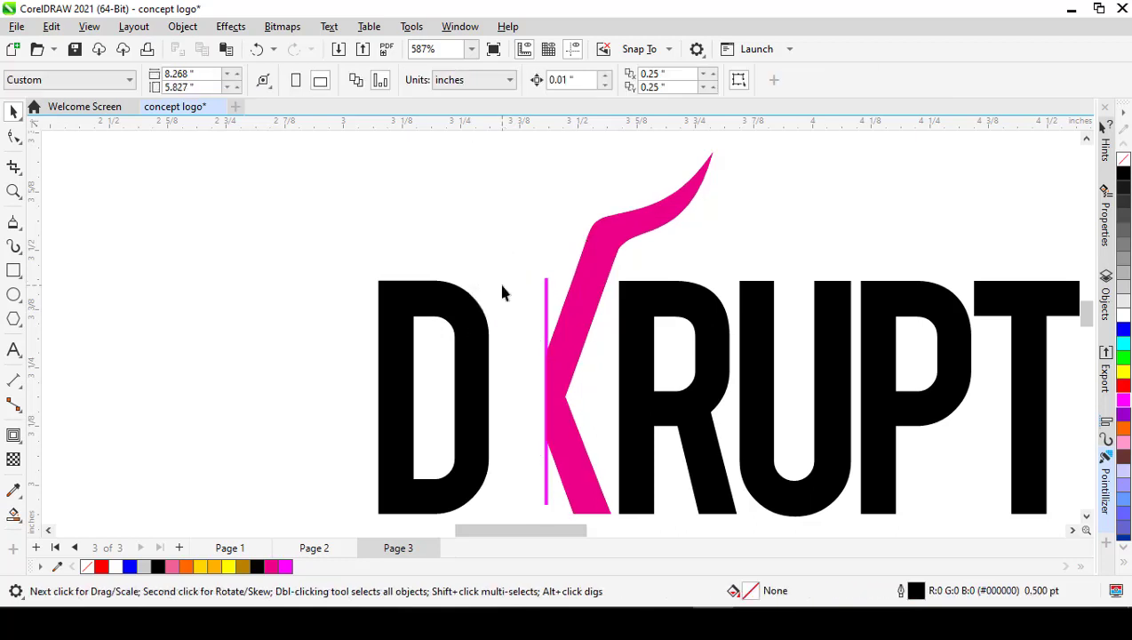
pyautogui.click(546, 302)
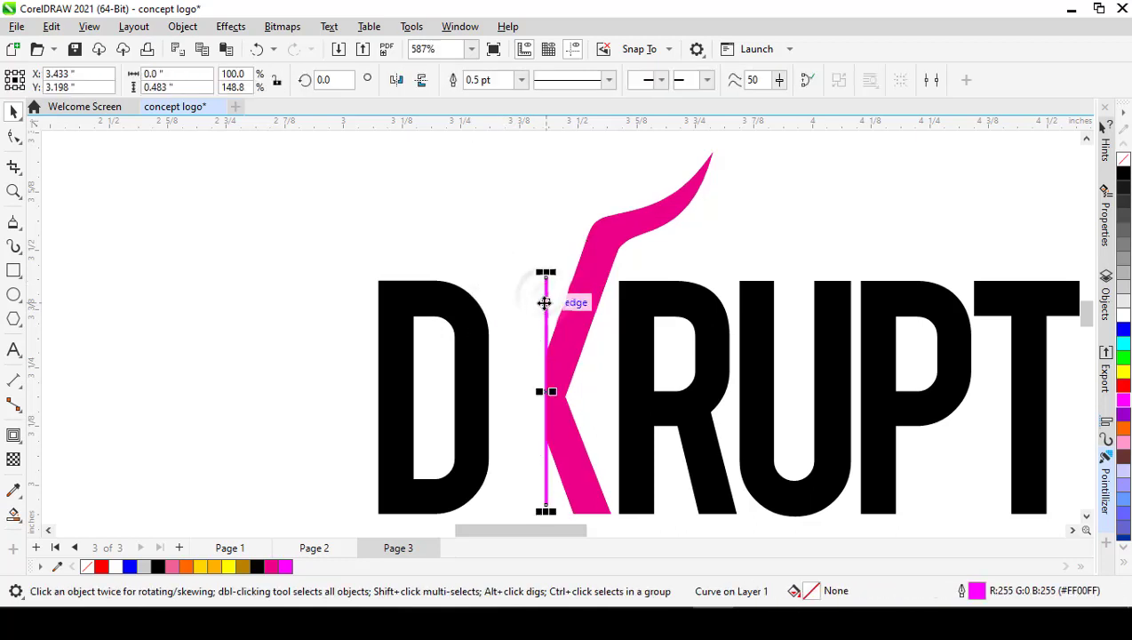
pyautogui.press('Delete')
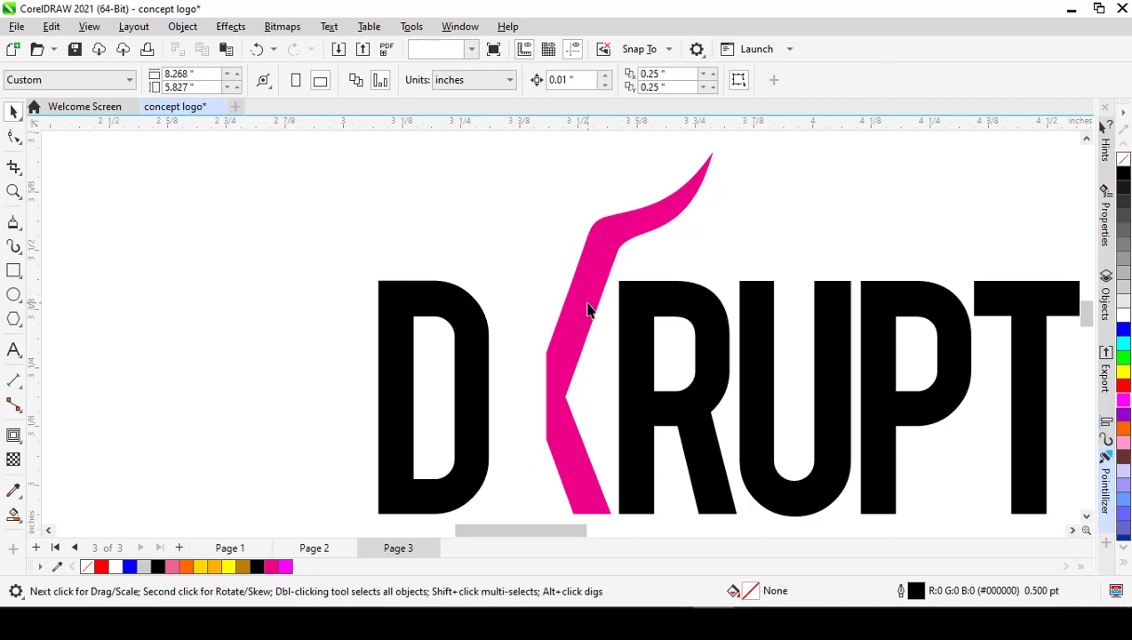
# Step: Copy the pink half of the X and paste a duplicate in place
pyautogui.click(588, 309)
pyautogui.hotkey('ctrl', 'c')
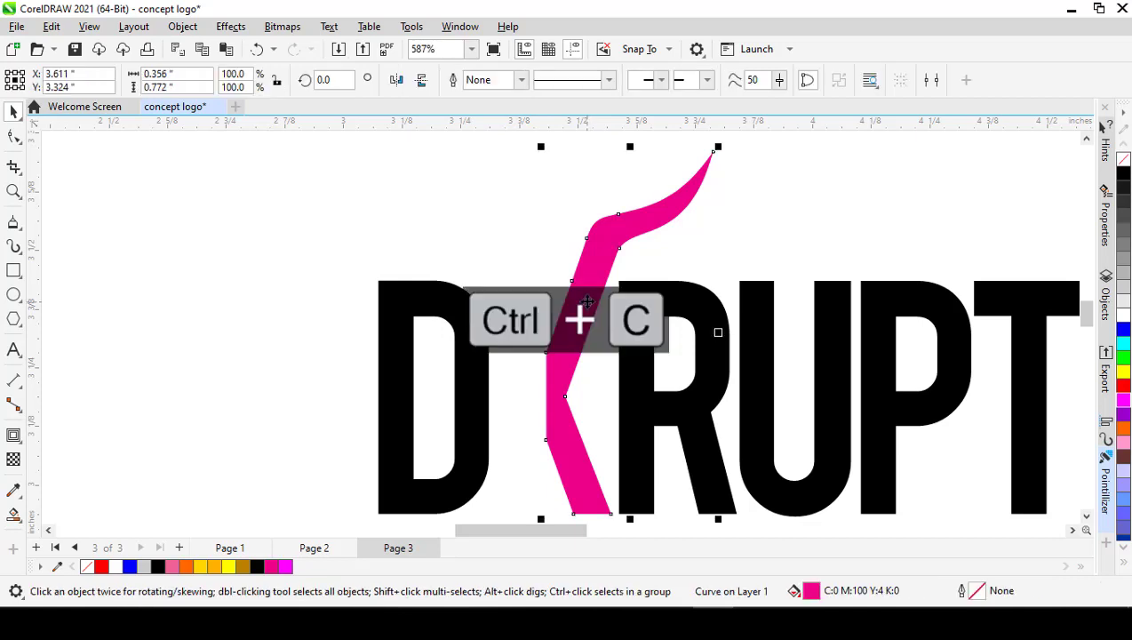
pyautogui.hotkey('ctrl', 'v')
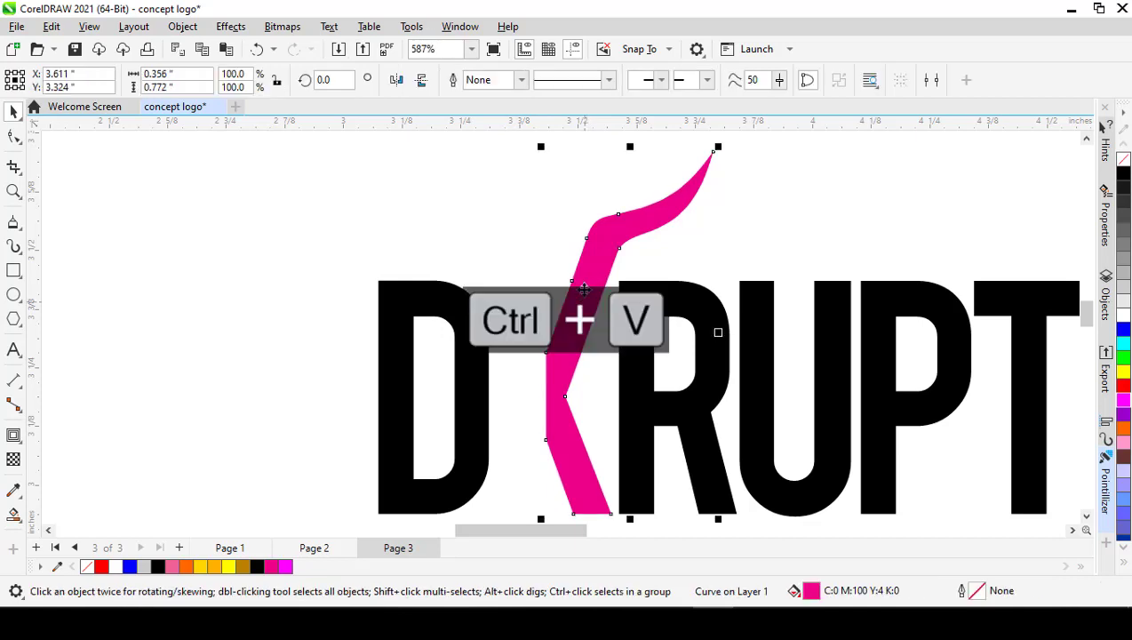
pyautogui.moveTo(585, 294); pyautogui.dragTo(659, 296)
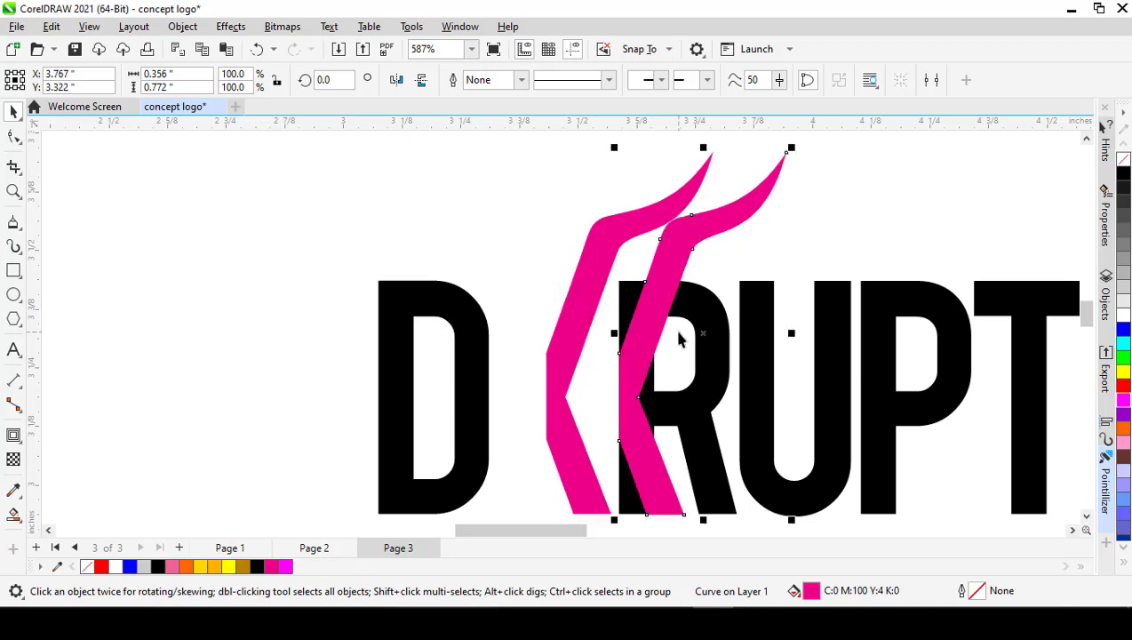
pyautogui.click(677, 332)
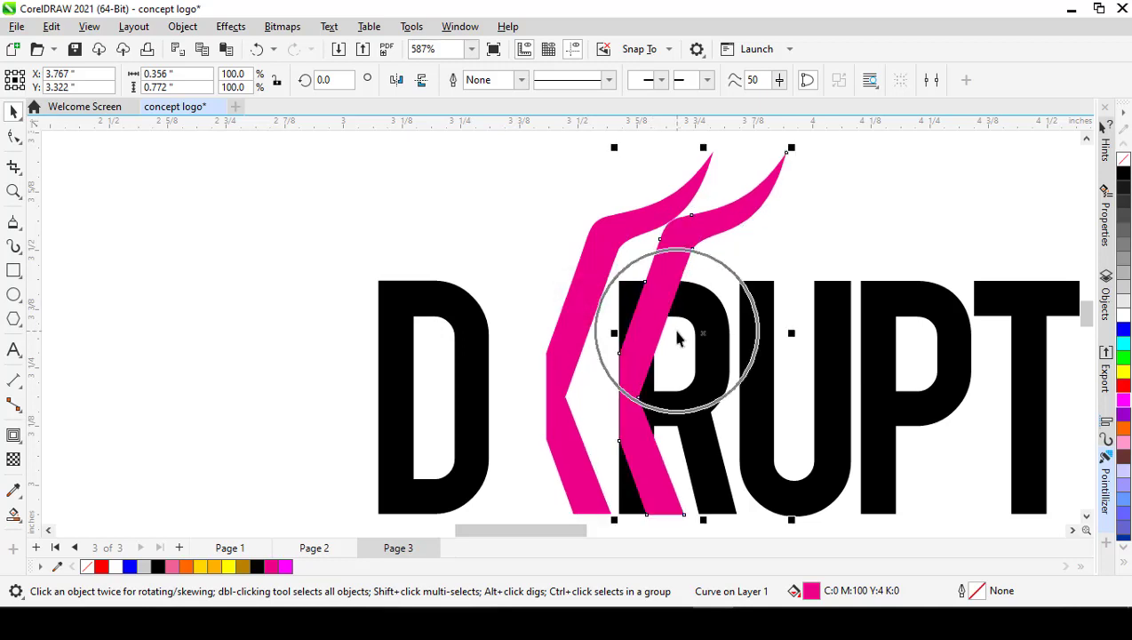
pyautogui.hotkey('ctrl', 'z')
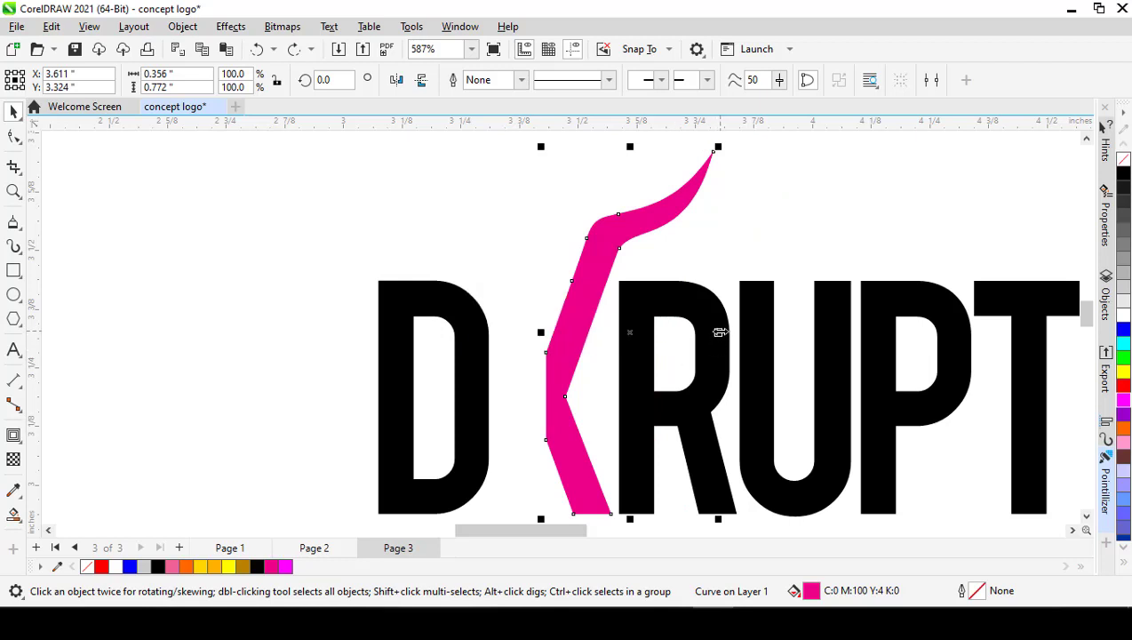
# Step: Mirror the duplicate half horizontally across the X's center line to form the second horn, and select both pink halves
pyautogui.moveTo(720, 332); pyautogui.dragTo(550, 331)
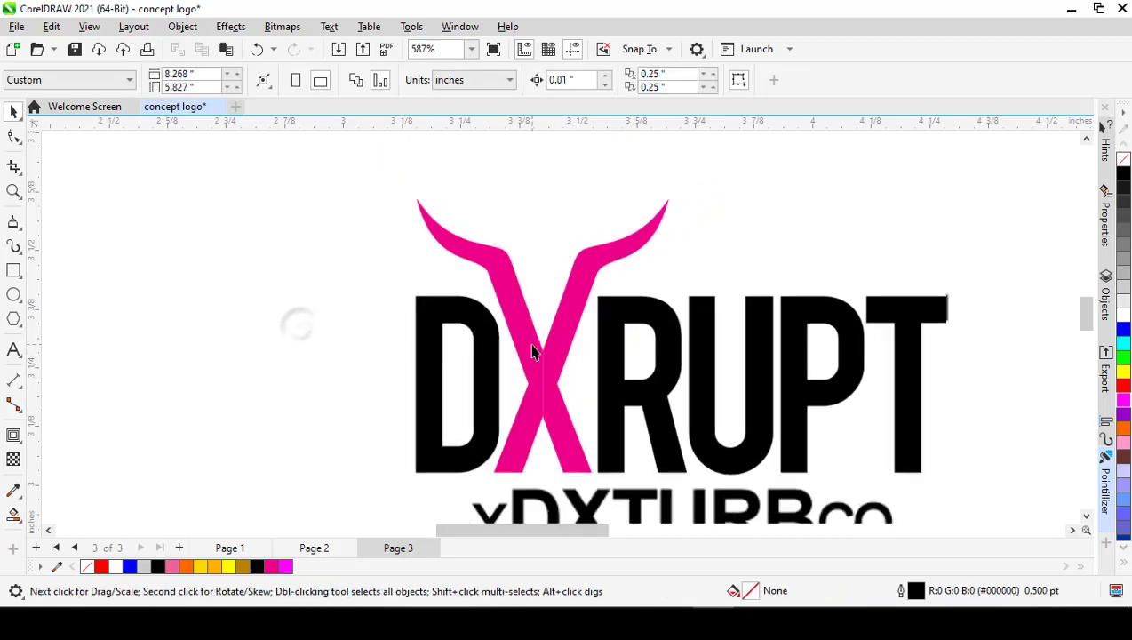
pyautogui.scroll(1, 523, 347)
pyautogui.click(527, 342)
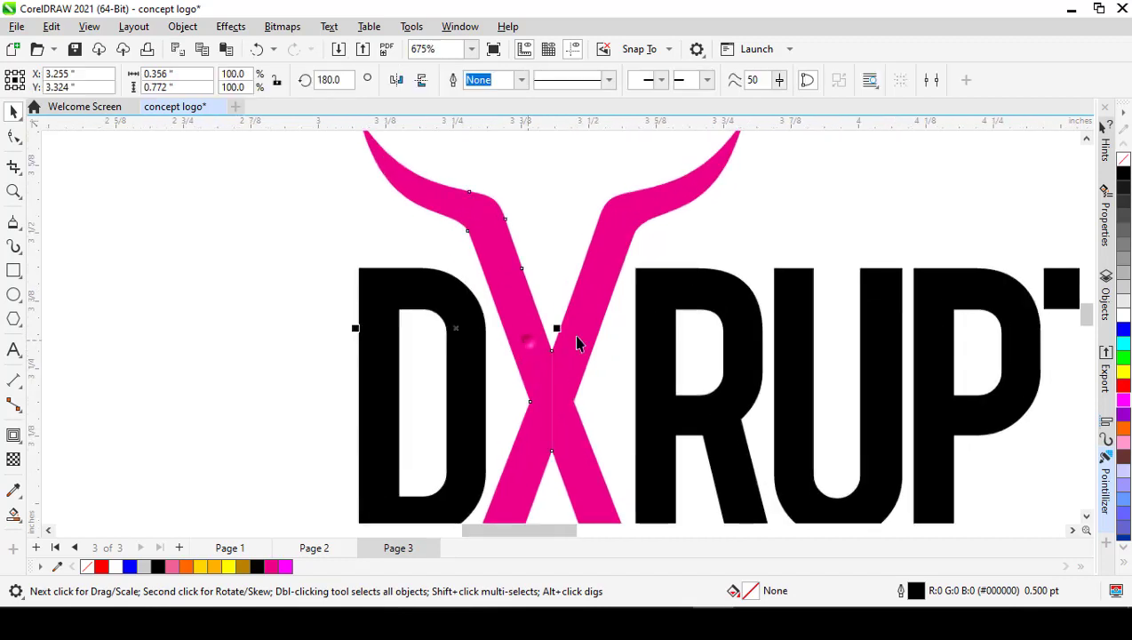
pyautogui.keyDown('shift'); pyautogui.click(592, 328); pyautogui.keyUp('shift')
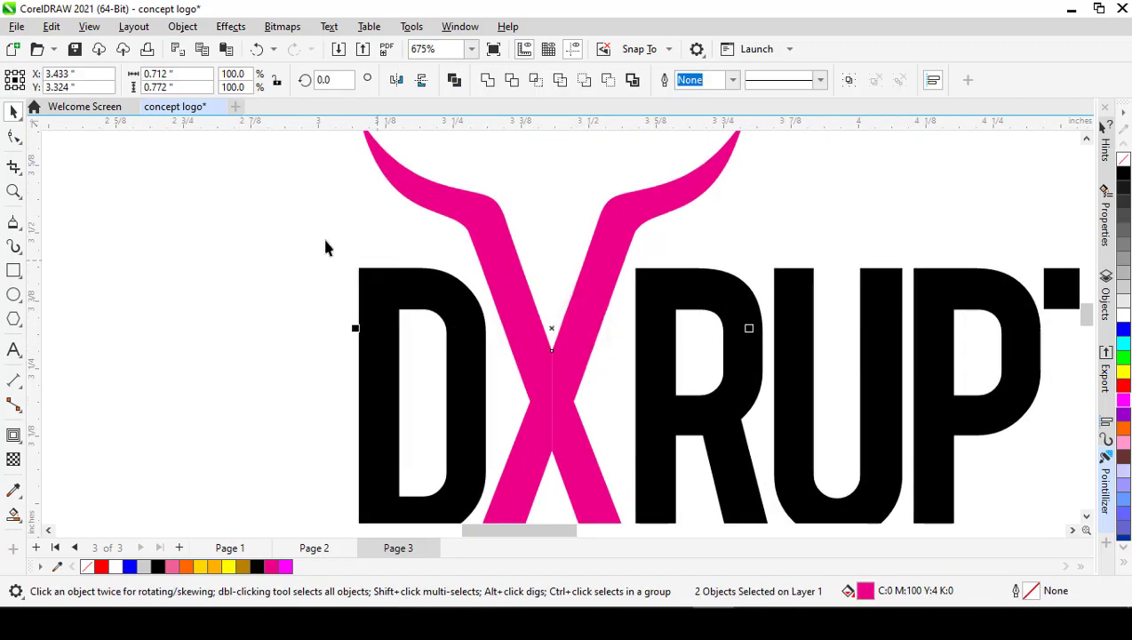
# Step: Weld the two pink halves of the horned X into a single curve
pyautogui.click(277, 235)
pyautogui.click(506, 245)
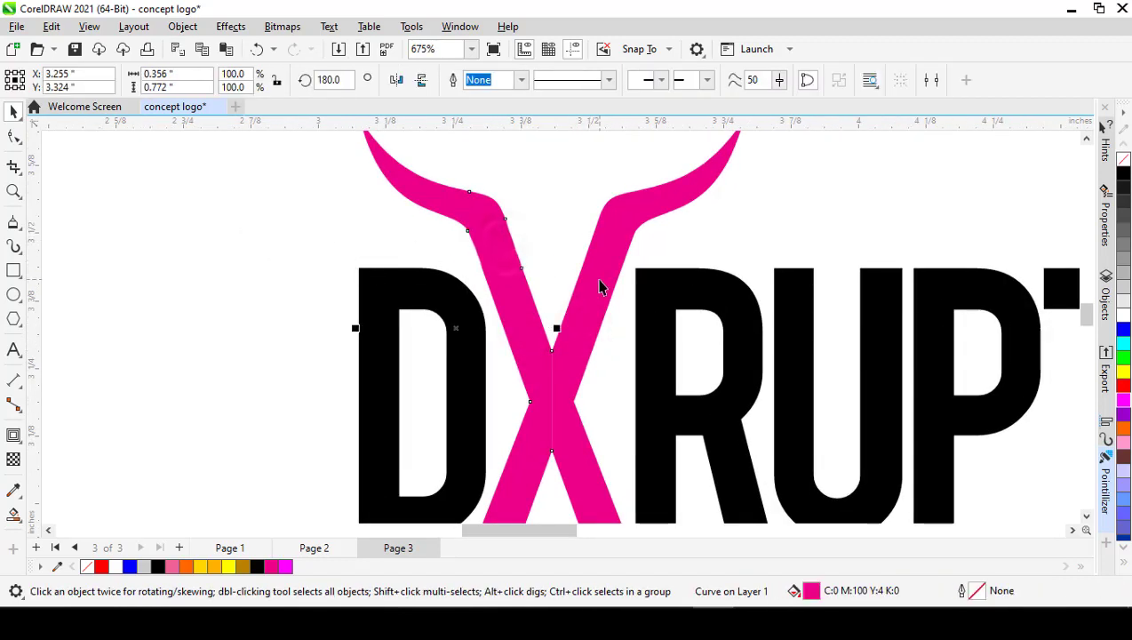
pyautogui.keyDown('shift'); pyautogui.click(600, 286); pyautogui.keyUp('shift')
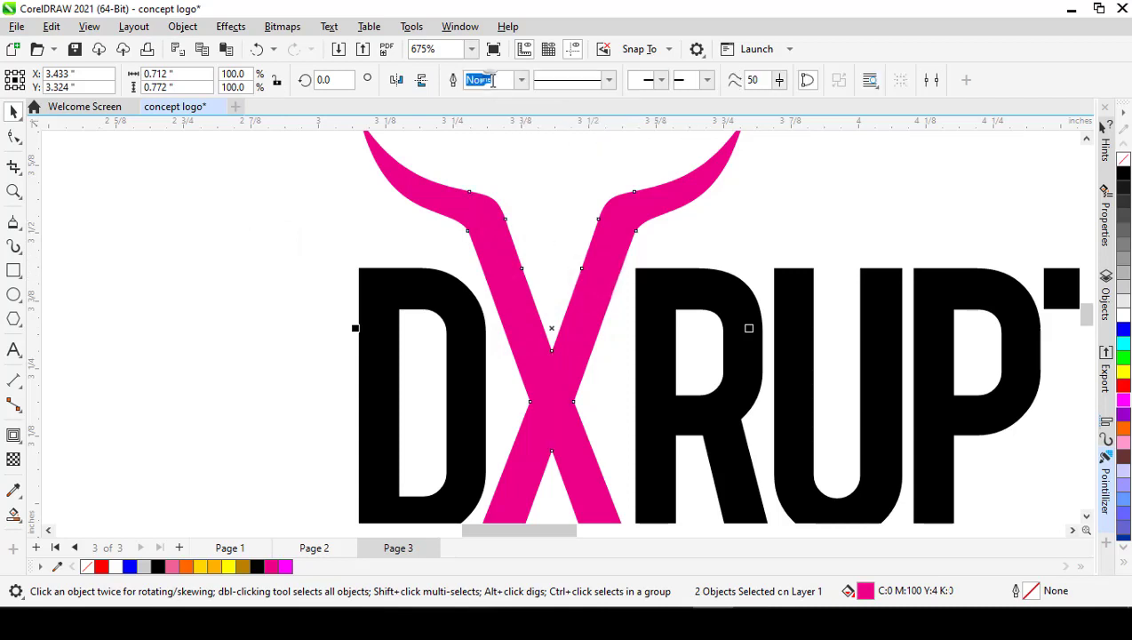
pyautogui.click(492, 82)
pyautogui.scroll(-2, 633, 313)
pyautogui.click(397, 294)
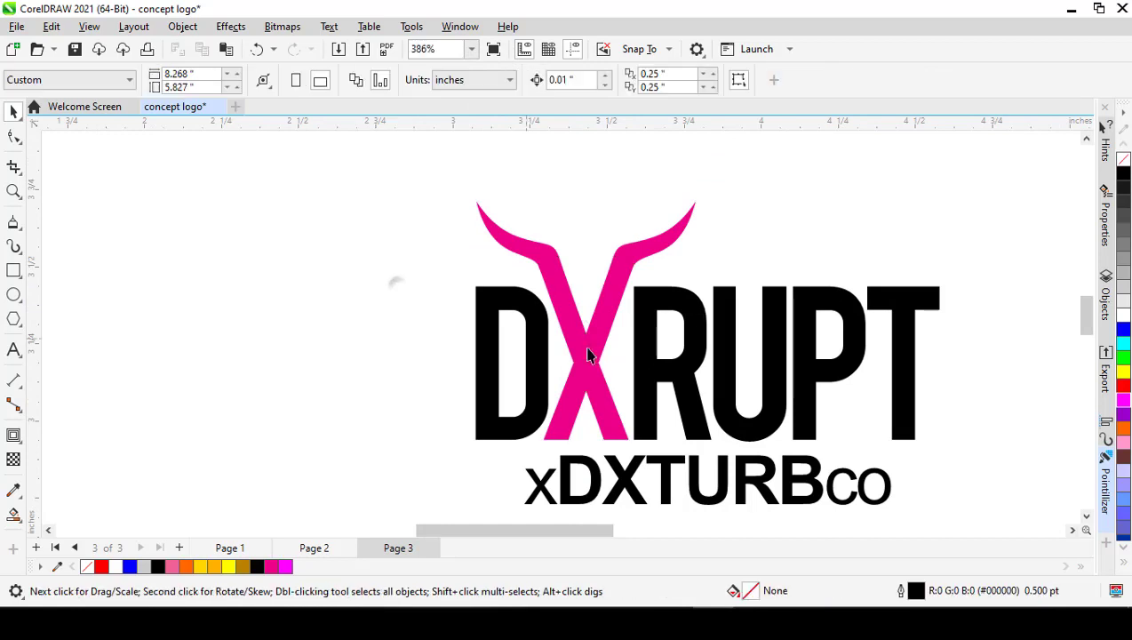
# Step: Fill the horned X with the orange color from the document palette, after trying the R254 G177 B0 swatch
pyautogui.scroll(-2, 604, 354)
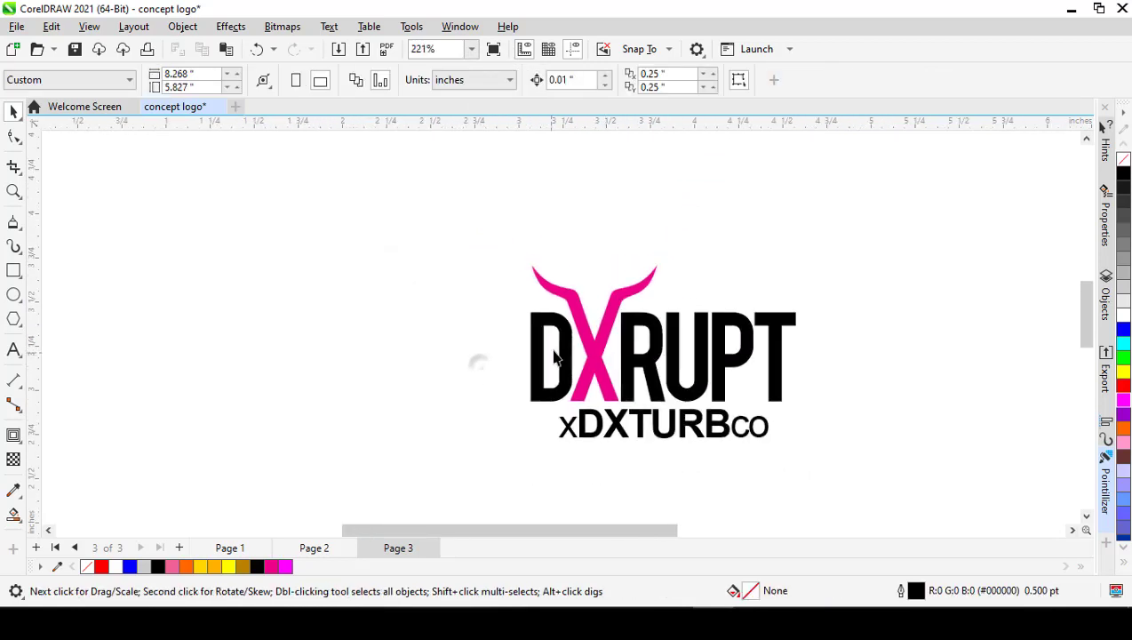
pyautogui.scroll(2, 554, 356)
pyautogui.scroll(1, 599, 336)
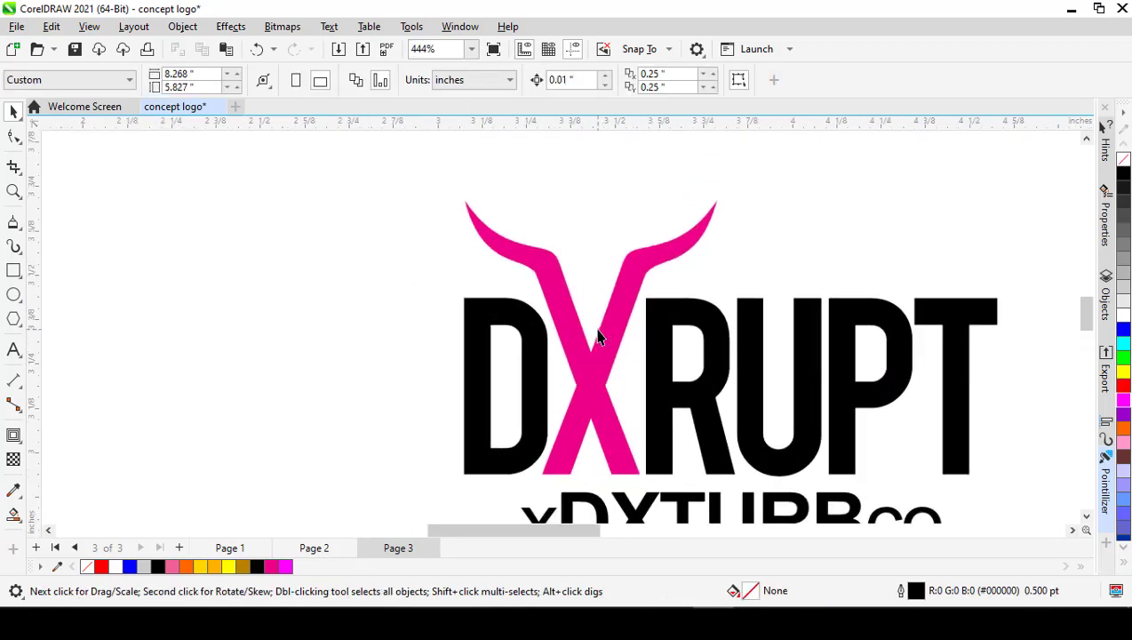
pyautogui.scroll(-3, 599, 336)
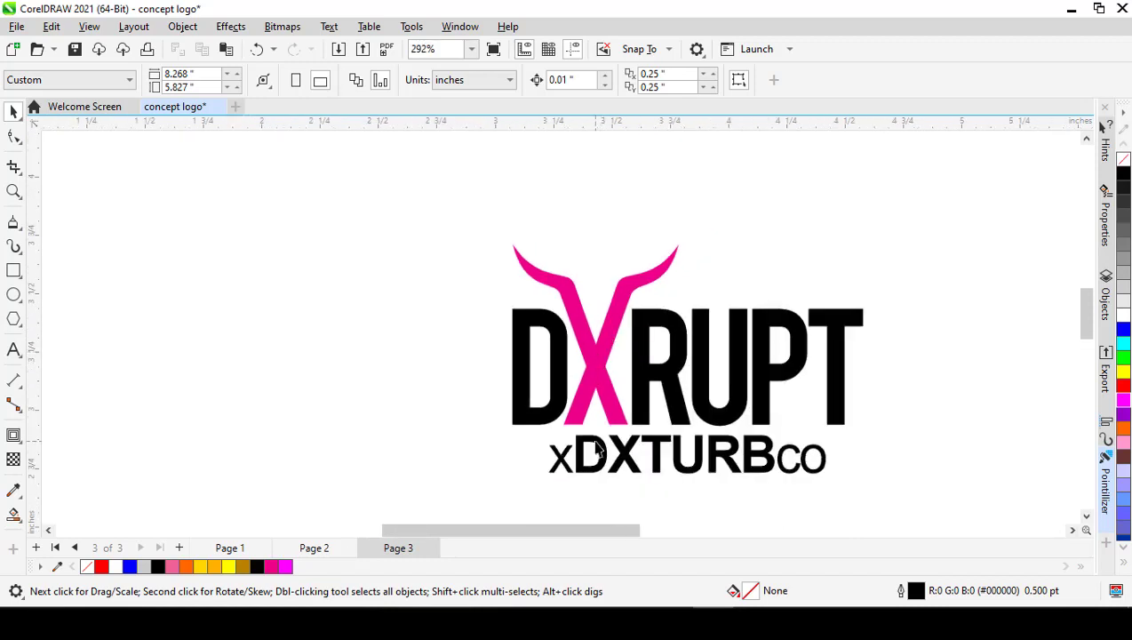
pyautogui.scroll(2, 589, 413)
pyautogui.click(601, 348)
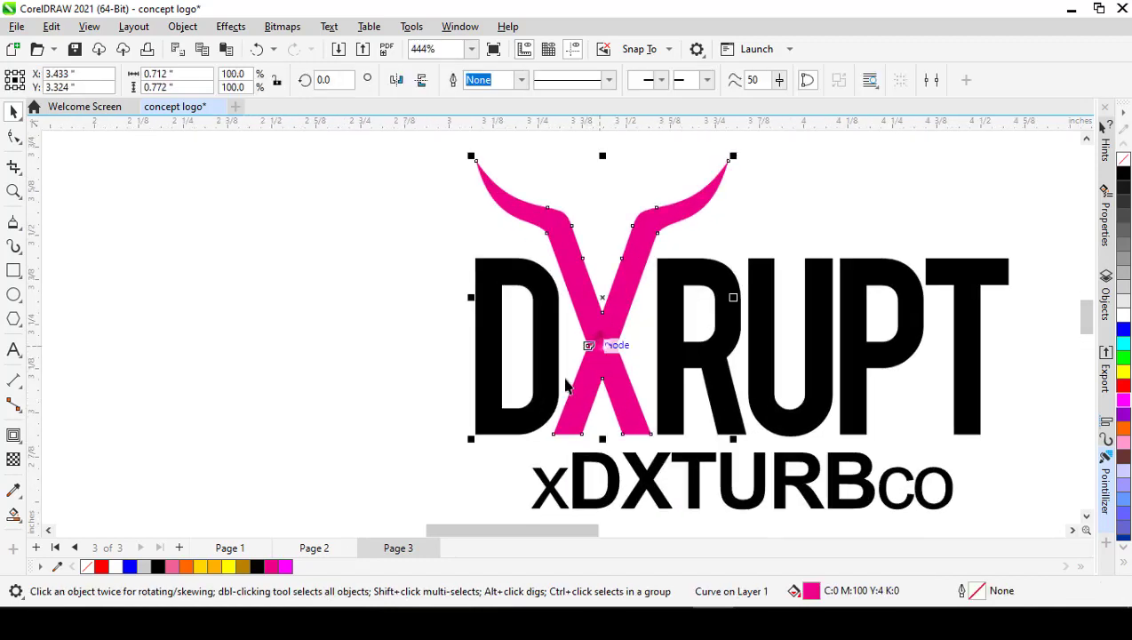
pyautogui.click(216, 567)
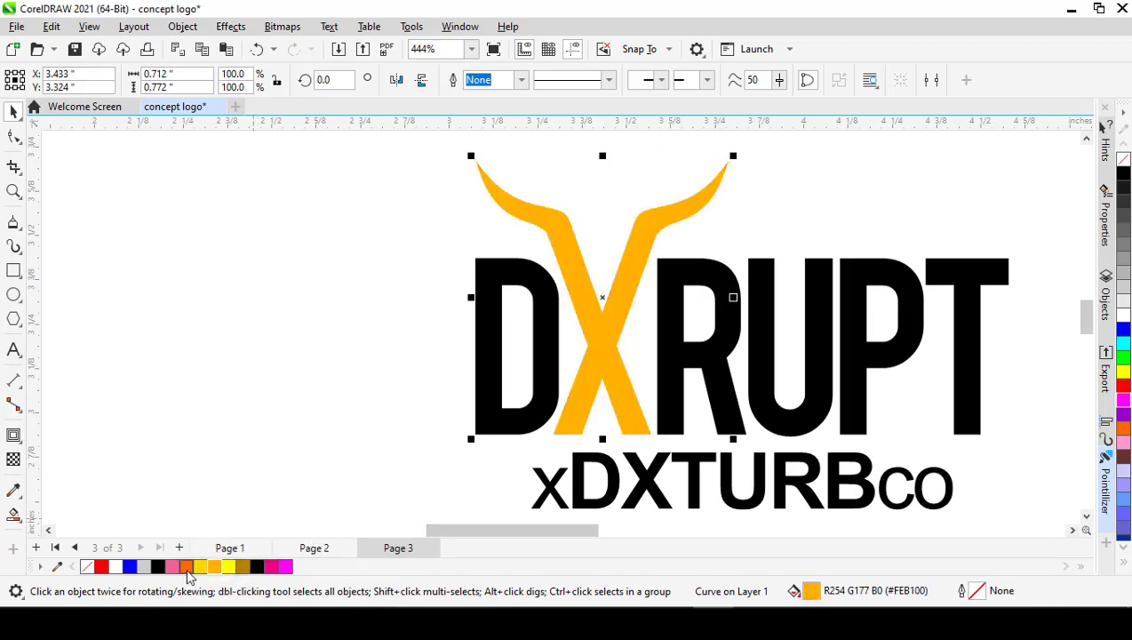
pyautogui.click(187, 567)
pyautogui.click(346, 409)
# Step: Compare the recreated logo on Page 3 with the original on Page 2, checking the horns, lettering and tagline
pyautogui.click(317, 549)
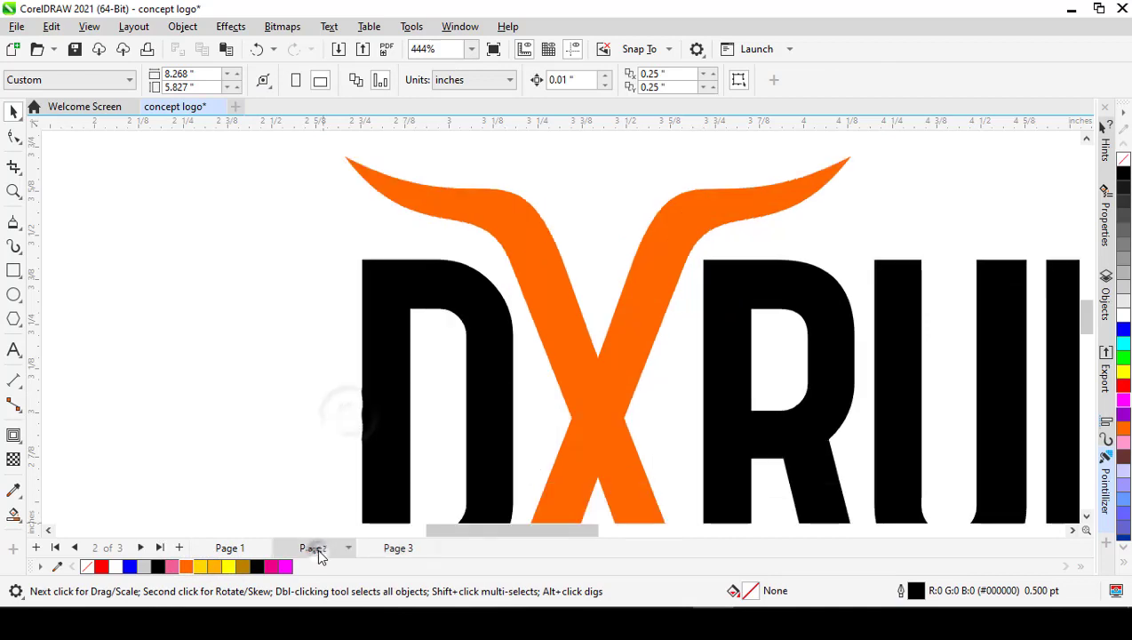
pyautogui.click(398, 549)
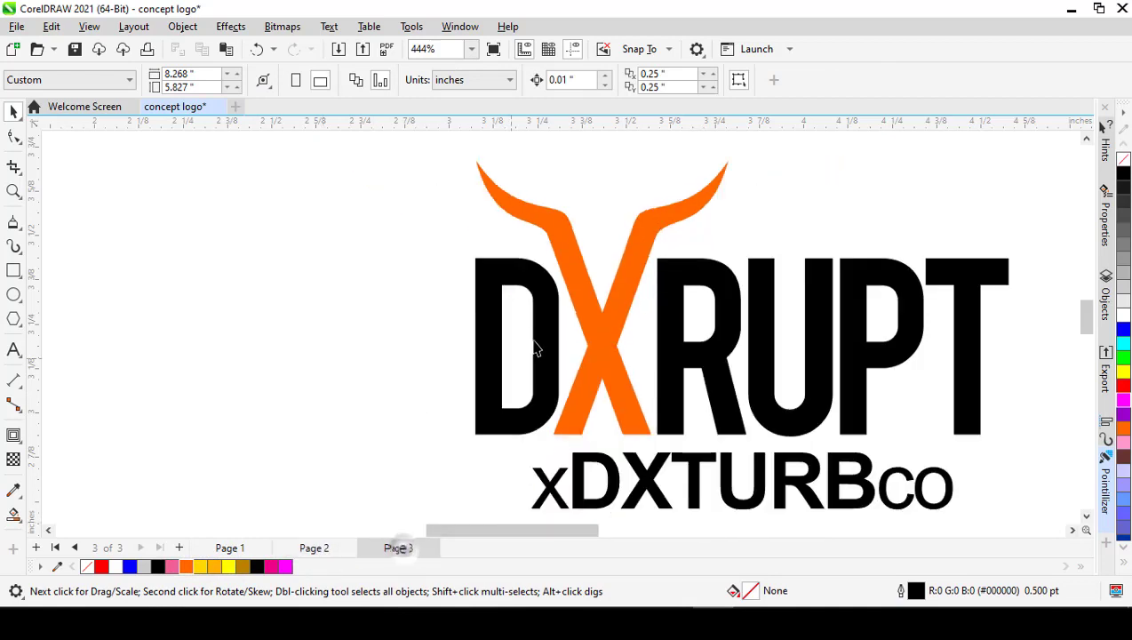
pyautogui.scroll(-3, 536, 346)
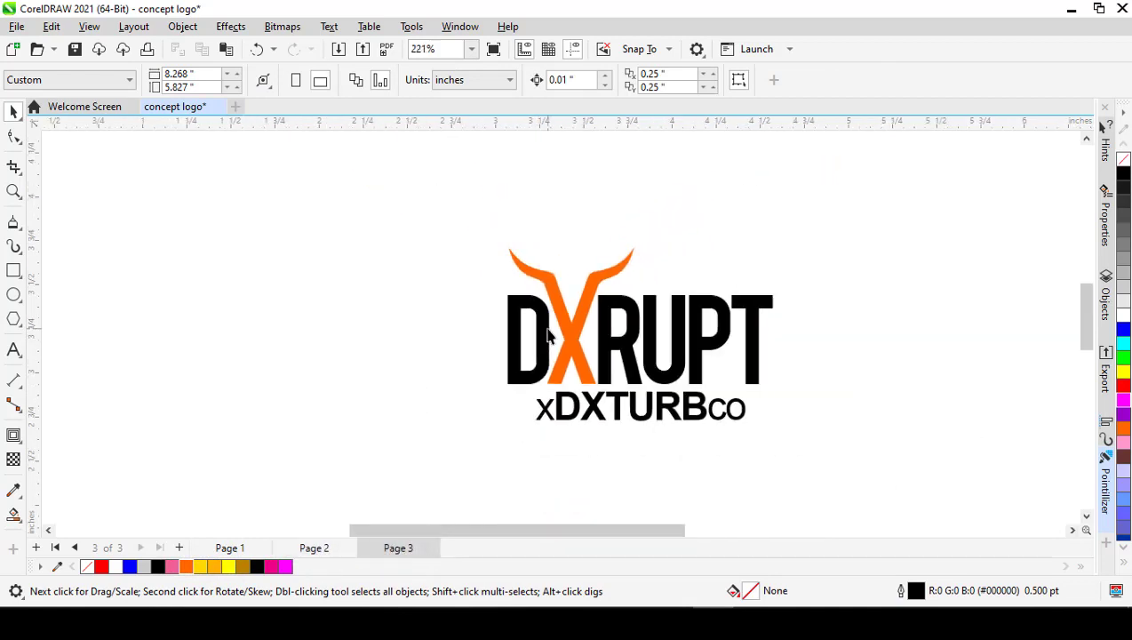
pyautogui.scroll(1, 542, 274)
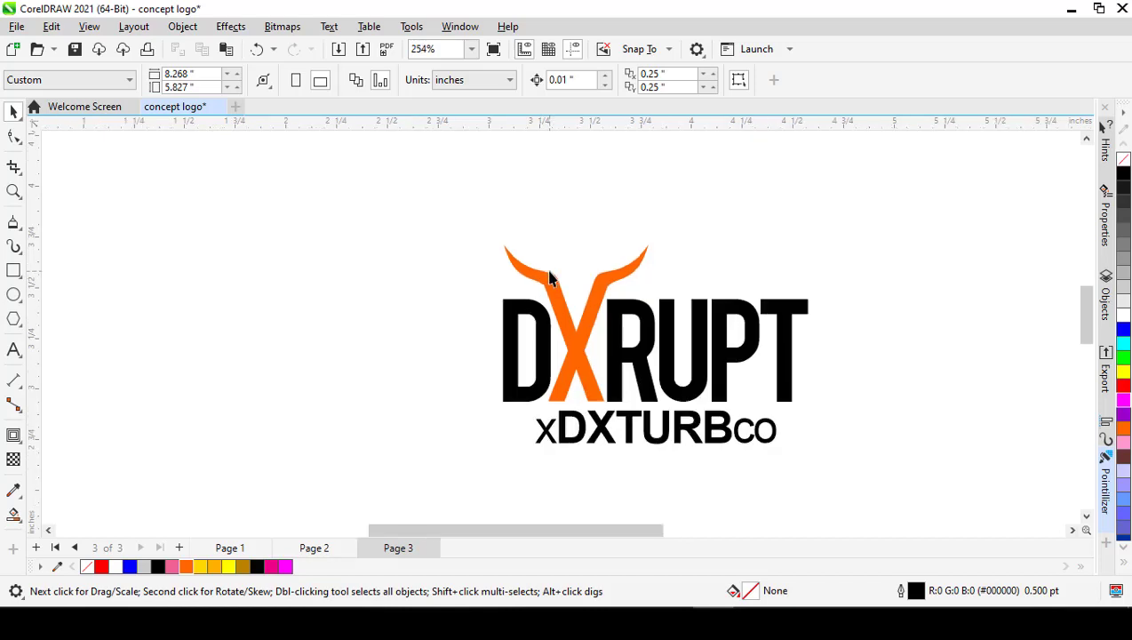
pyautogui.scroll(1, 550, 278)
pyautogui.scroll(-2, 577, 290)
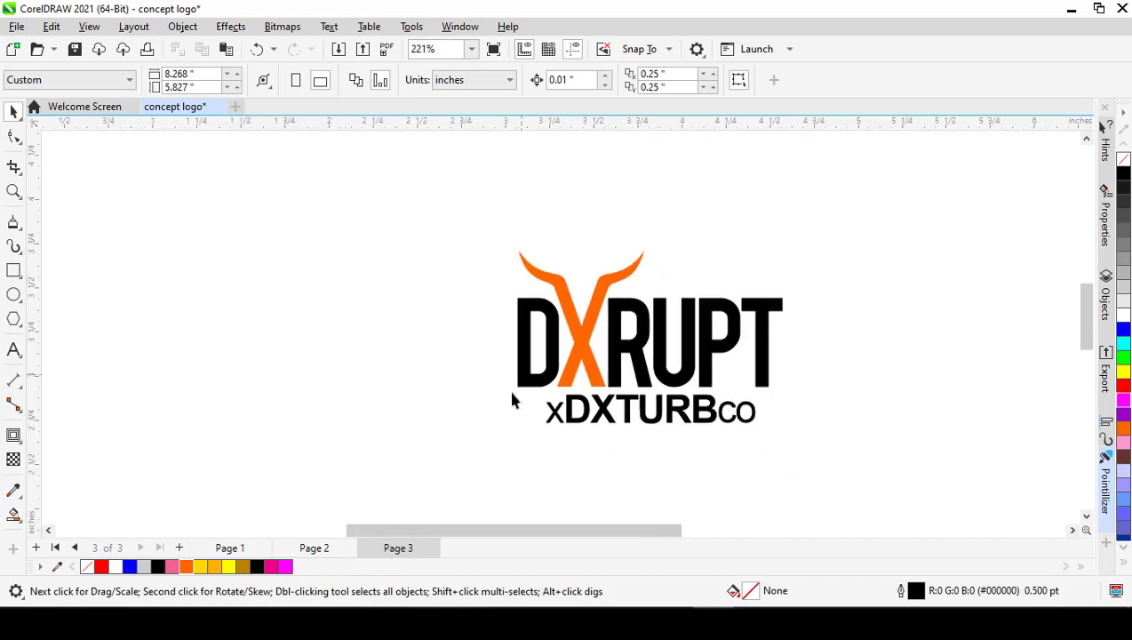
pyautogui.click(314, 548)
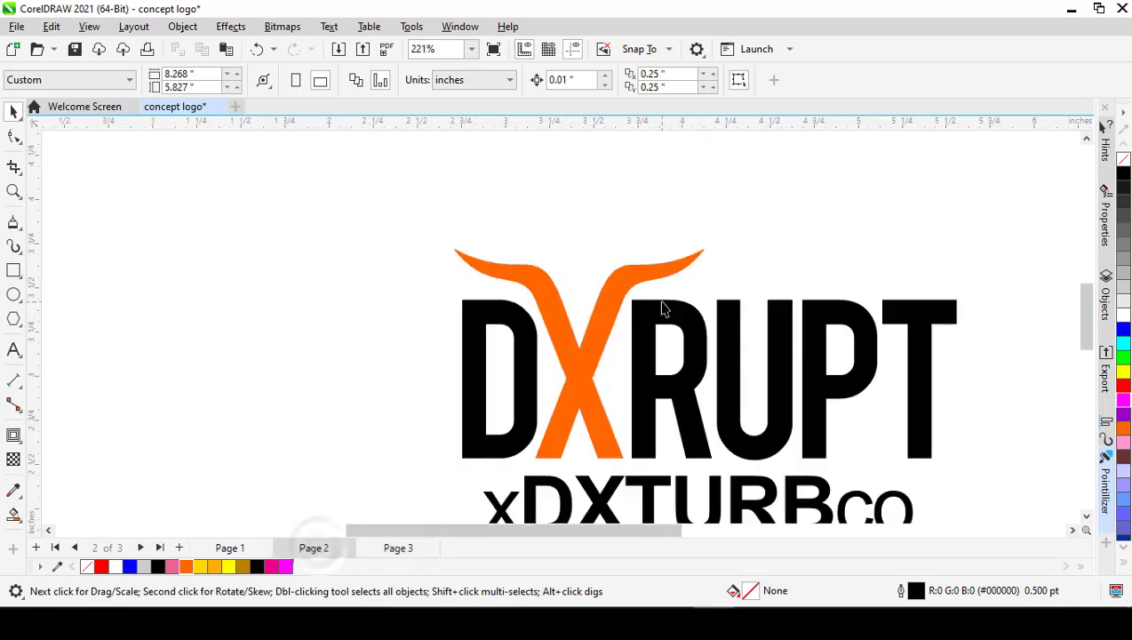
pyautogui.scroll(-4, 658, 329)
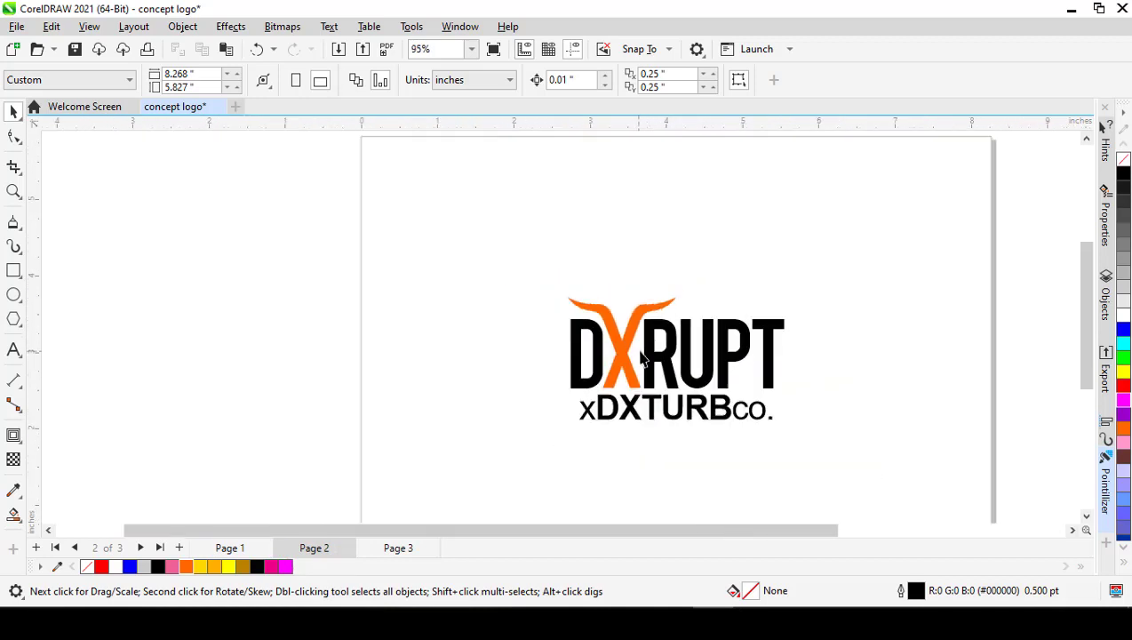
pyautogui.scroll(3, 638, 378)
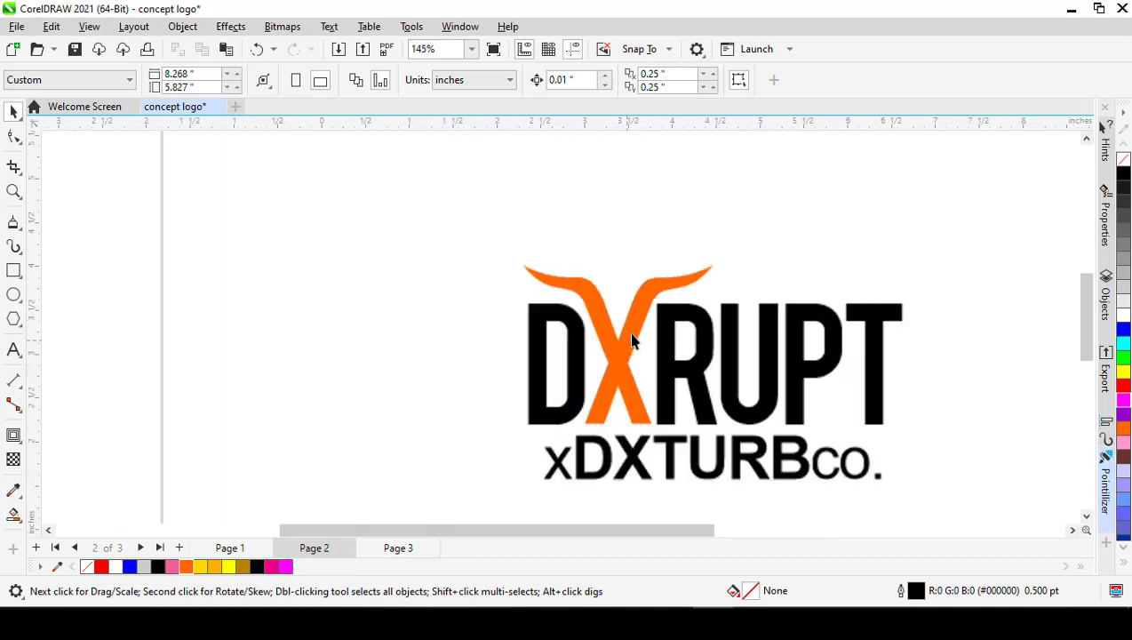
pyautogui.click(397, 547)
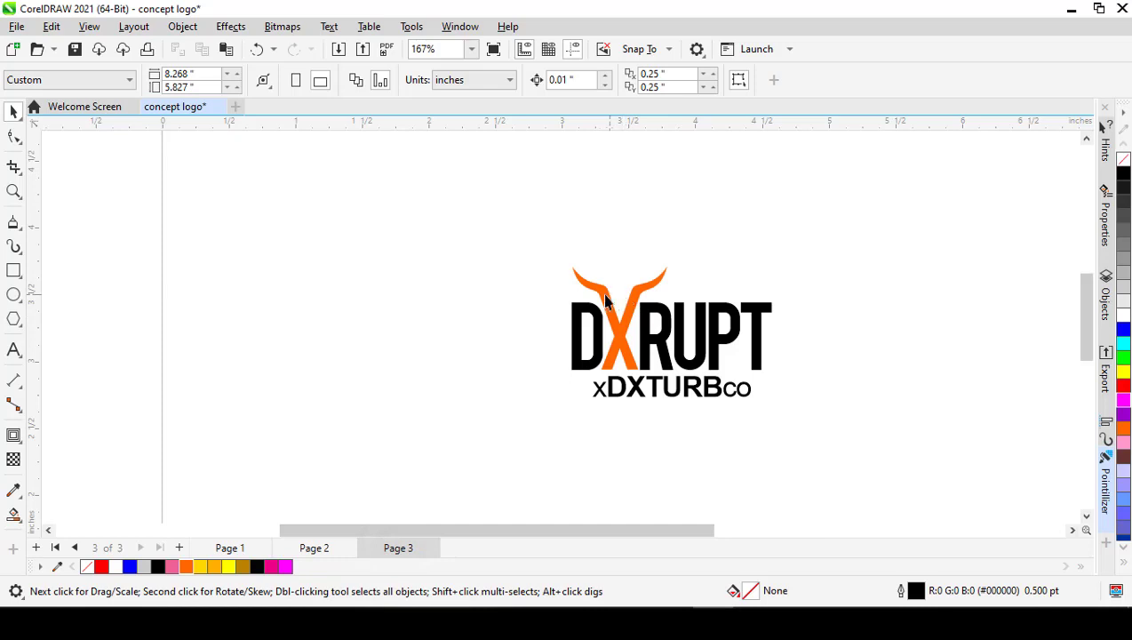
pyautogui.scroll(3, 624, 324)
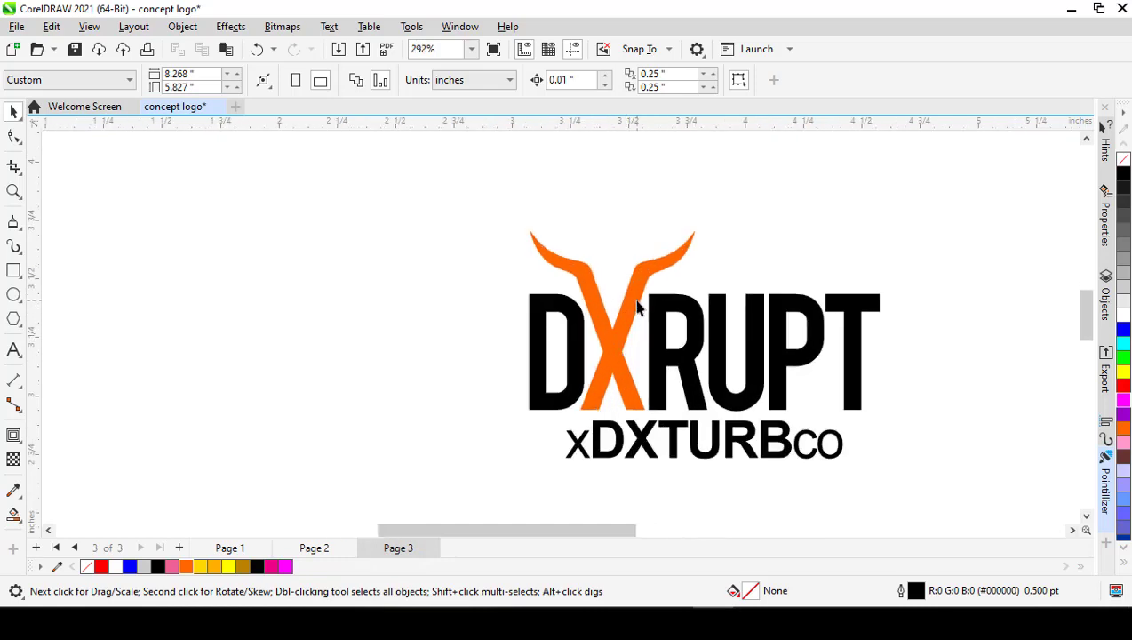
pyautogui.click(325, 550)
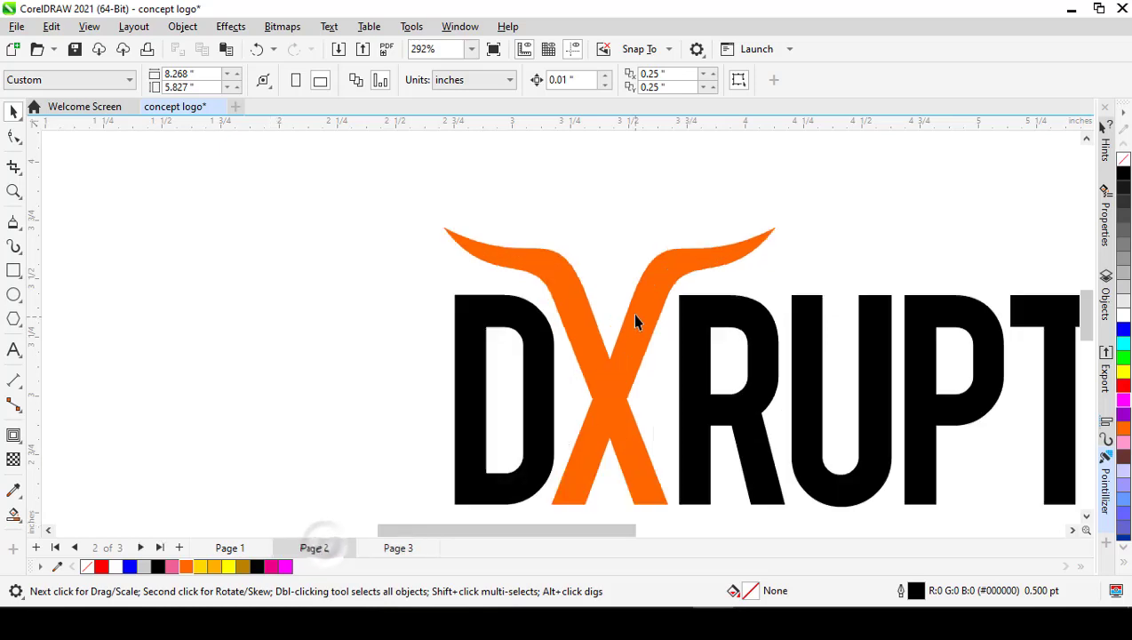
pyautogui.scroll(-3, 633, 302)
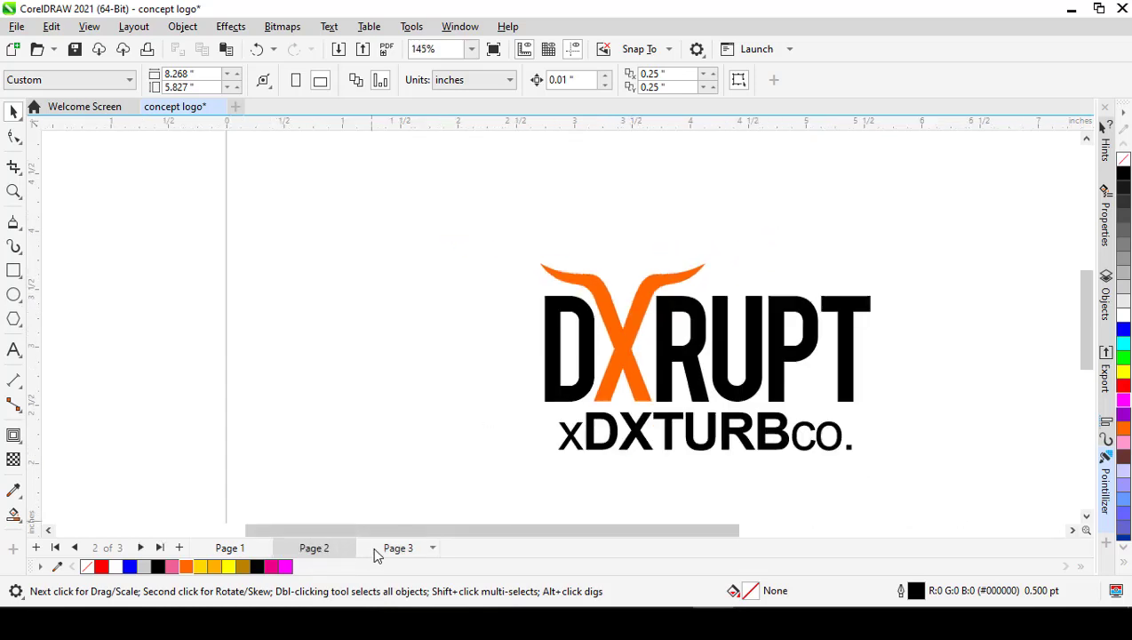
pyautogui.click(397, 548)
pyautogui.scroll(-1, 603, 406)
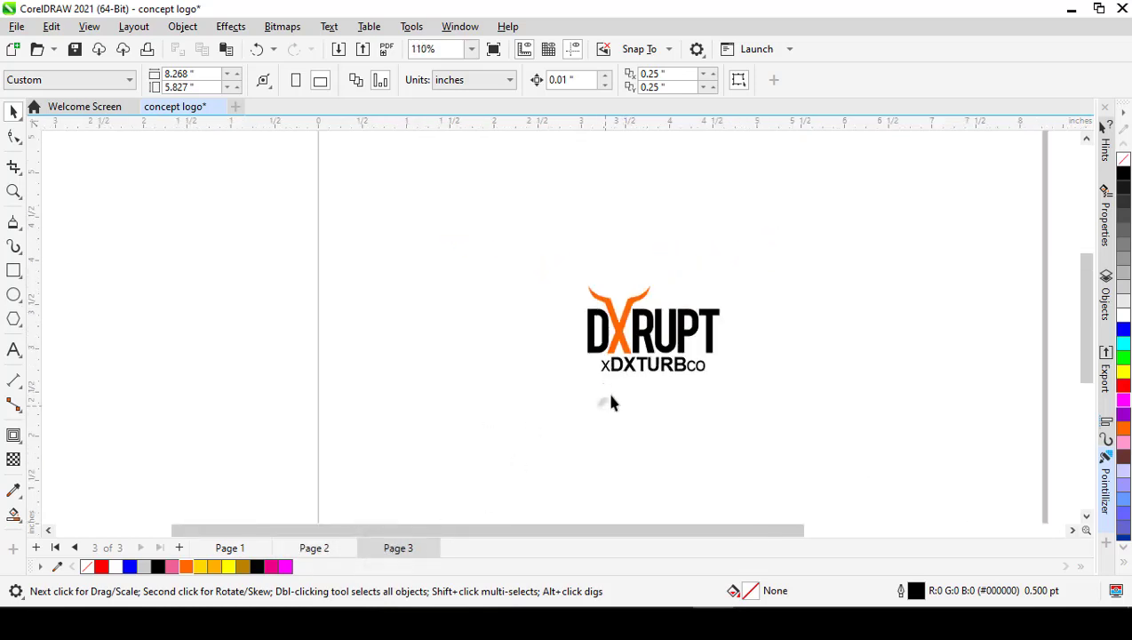
pyautogui.scroll(3, 609, 403)
# Step: Group the DXRUPT letters together with the orange horned X, leaving out the xDXTURBco tagline
pyautogui.click(649, 375)
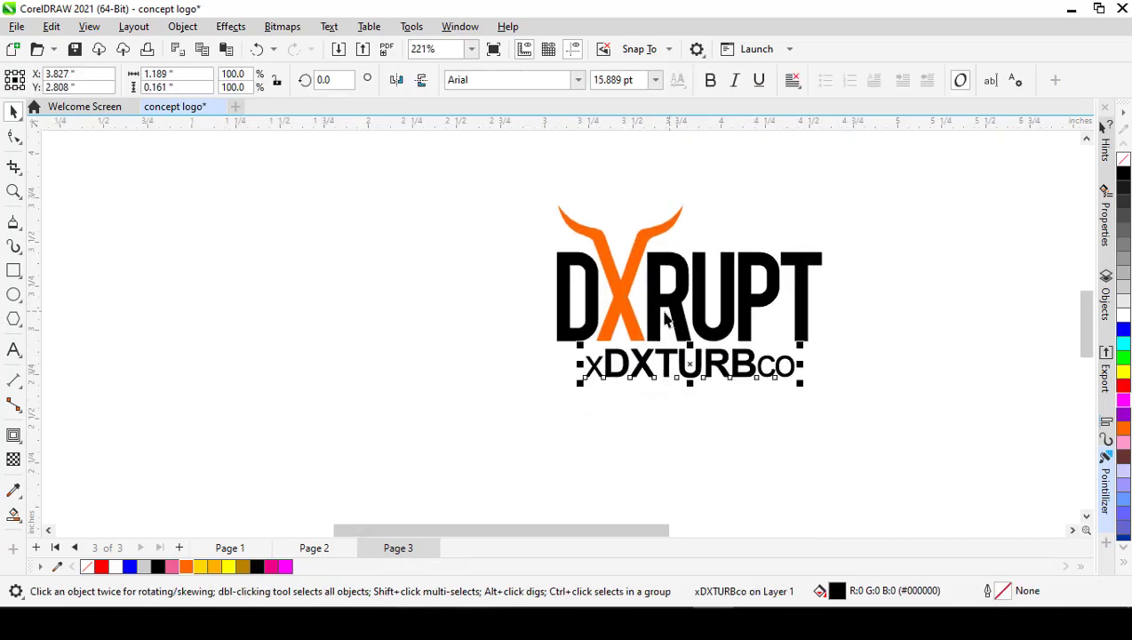
pyautogui.click(488, 266)
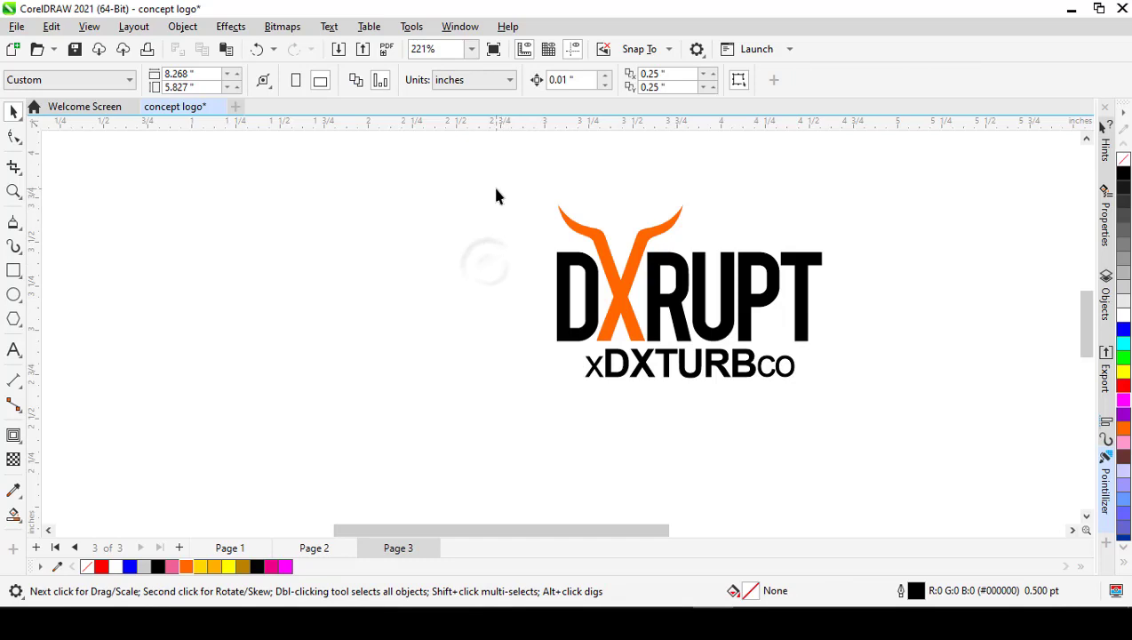
pyautogui.moveTo(623, 295); pyautogui.dragTo(859, 356)
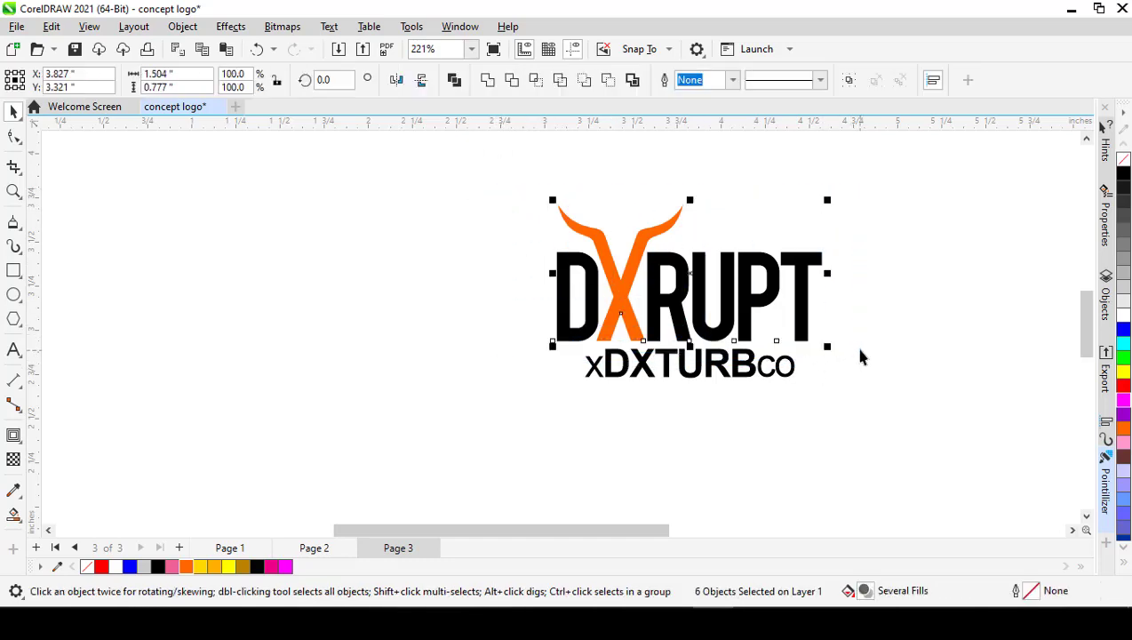
pyautogui.hotkey('ctrl', 'g')
# Step: Group the DXRUPT wordmark and the xDXTURBco tagline into one logo object
pyautogui.keyDown('ctrl'); pyautogui.click(738, 365); pyautogui.keyUp('ctrl')
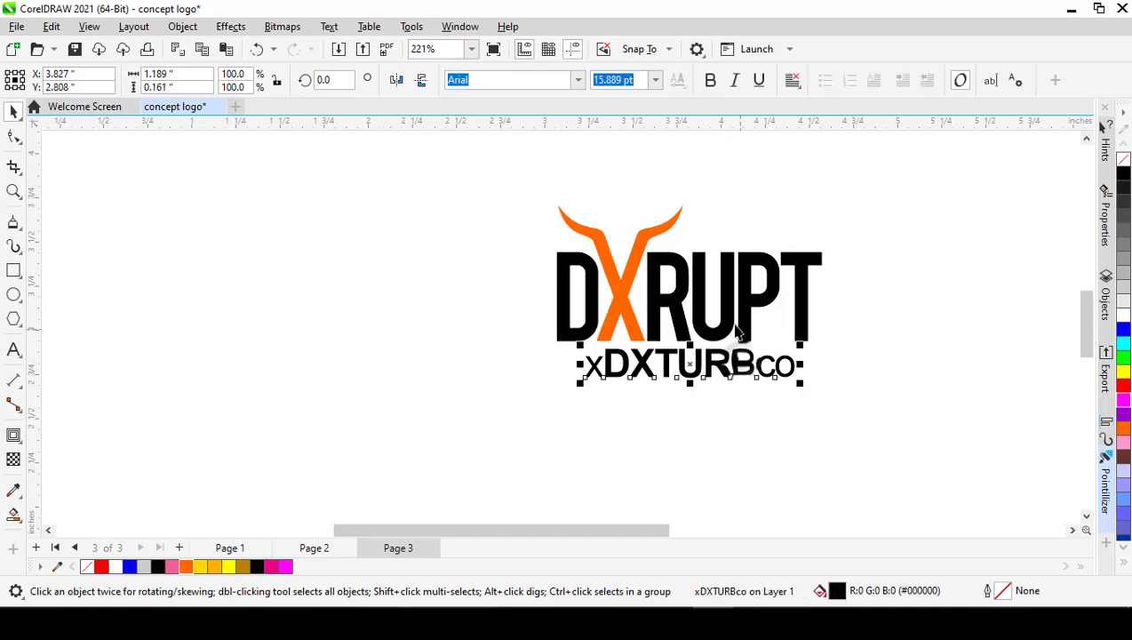
pyautogui.keyDown('shift'); pyautogui.click(730, 327); pyautogui.keyUp('shift')
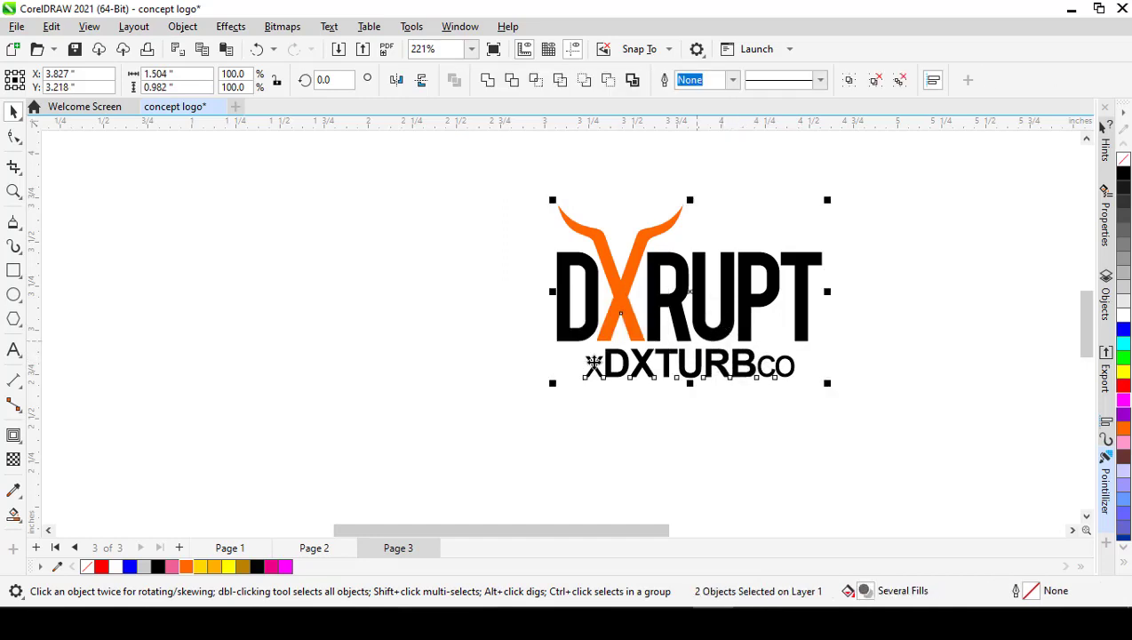
pyautogui.click(526, 354)
pyautogui.scroll(-3, 529, 354)
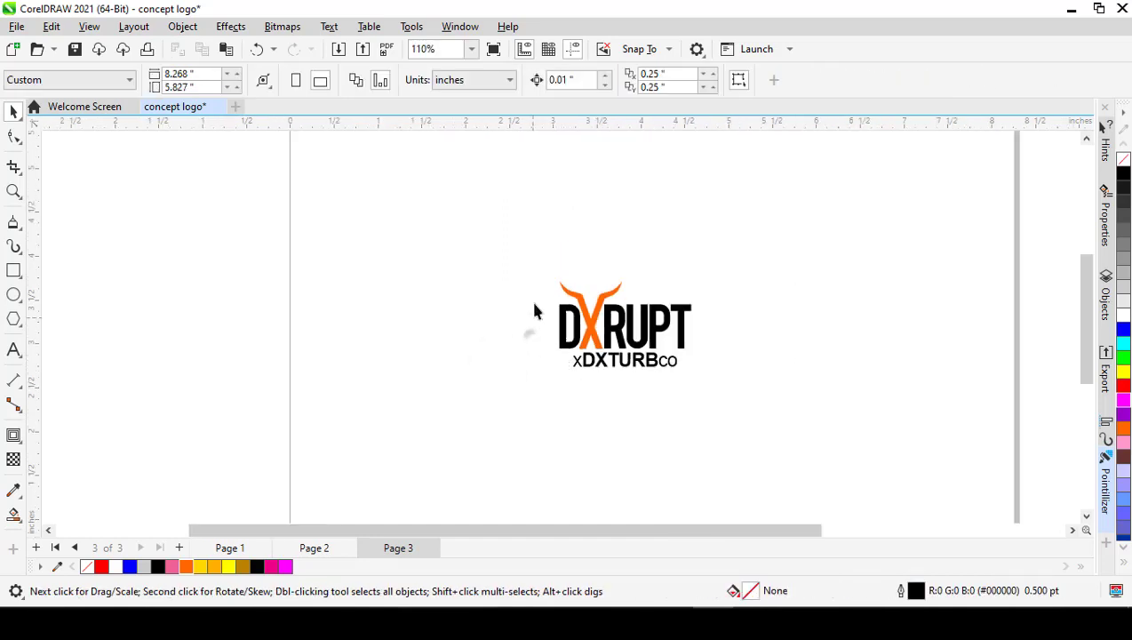
pyautogui.moveTo(521, 257); pyautogui.dragTo(762, 399)
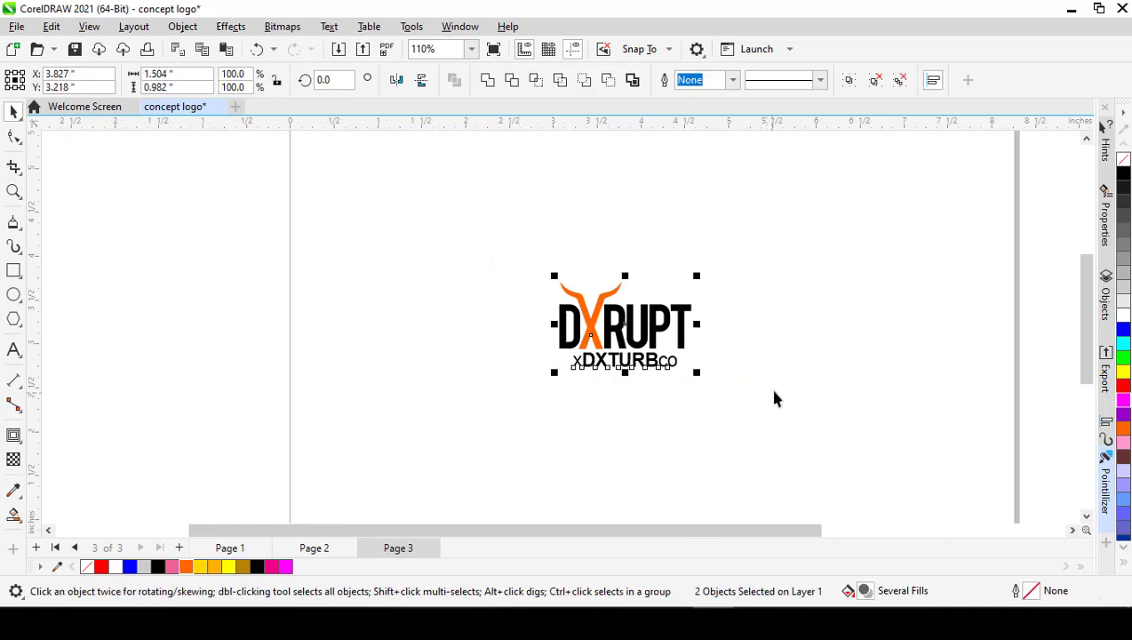
pyautogui.click(733, 379)
pyautogui.moveTo(512, 255); pyautogui.dragTo(770, 395)
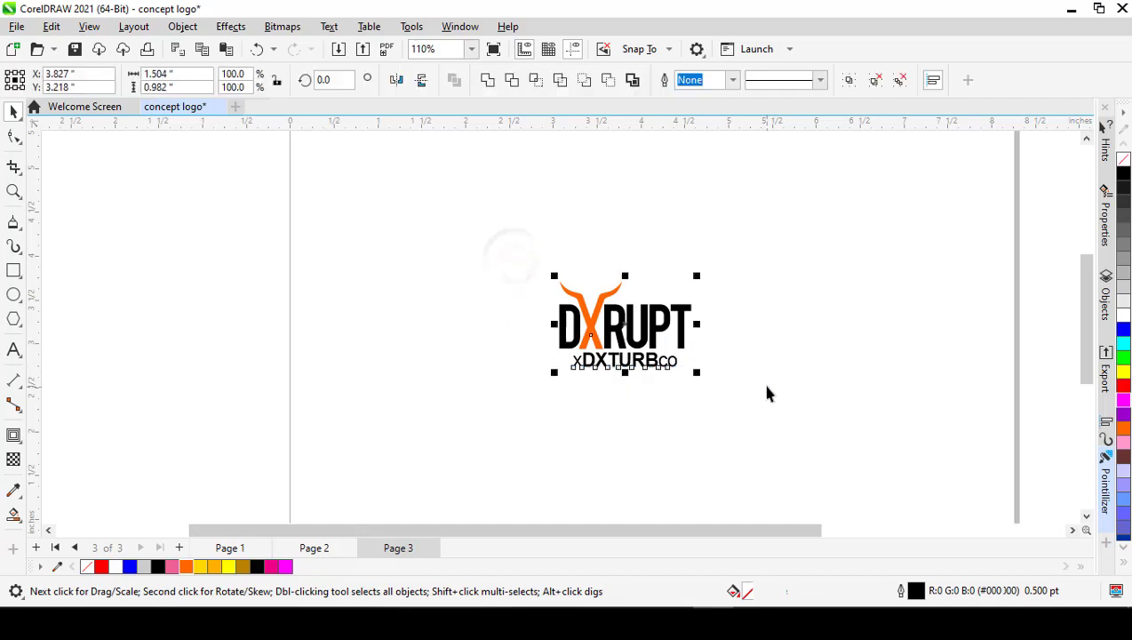
pyautogui.hotkey('ctrl', 'g')
pyautogui.click(673, 388)
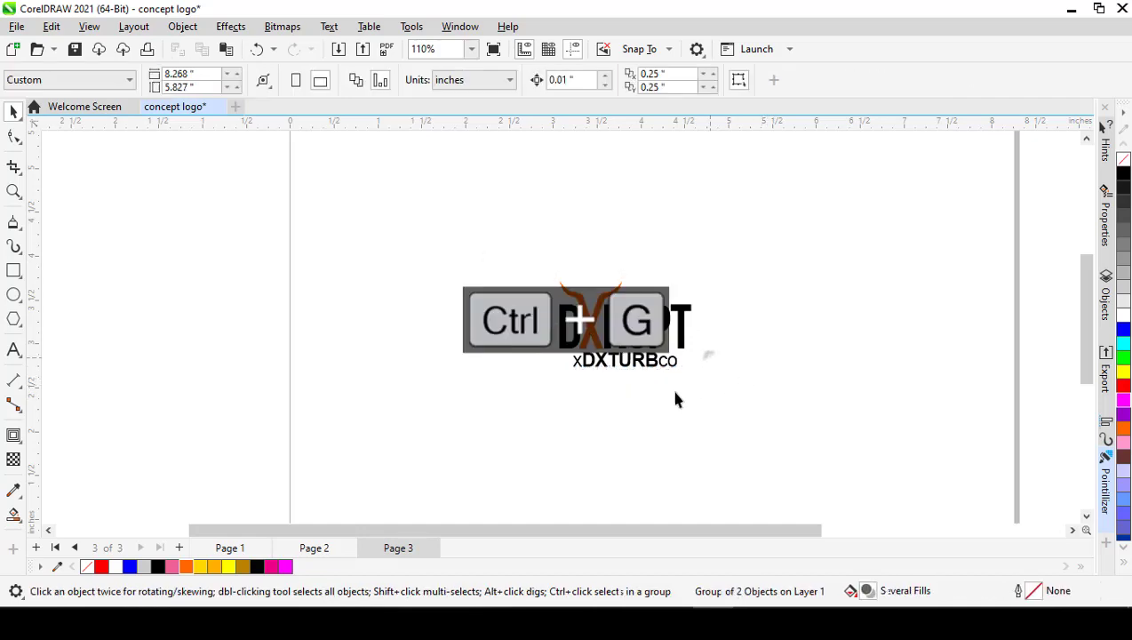
pyautogui.click(631, 342)
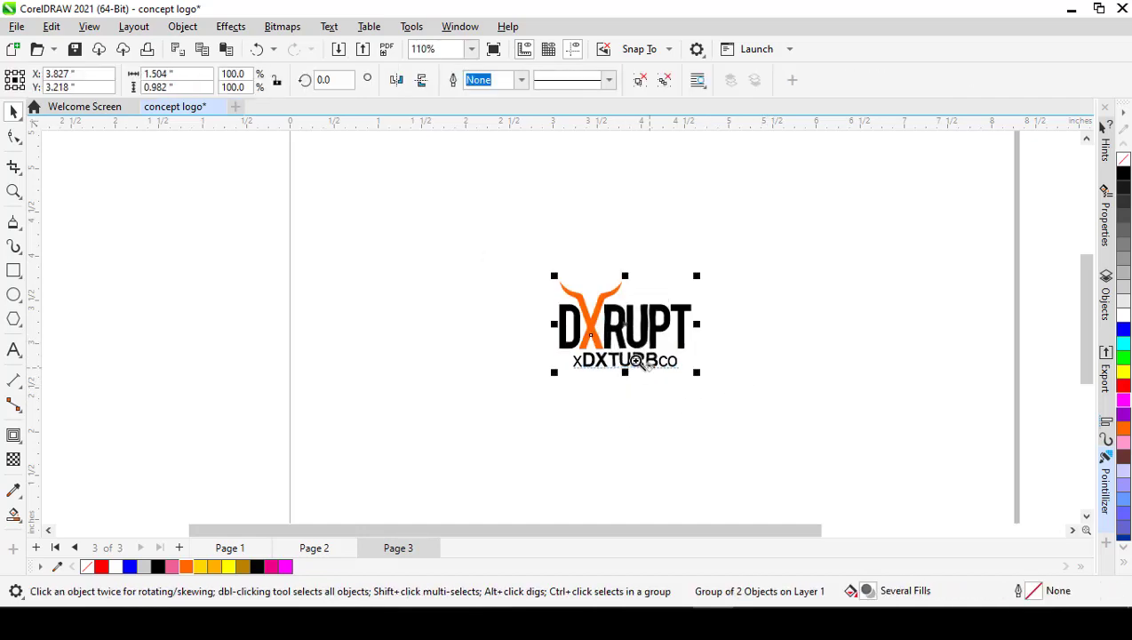
pyautogui.press('z')
pyautogui.moveTo(535, 268); pyautogui.dragTo(723, 392)
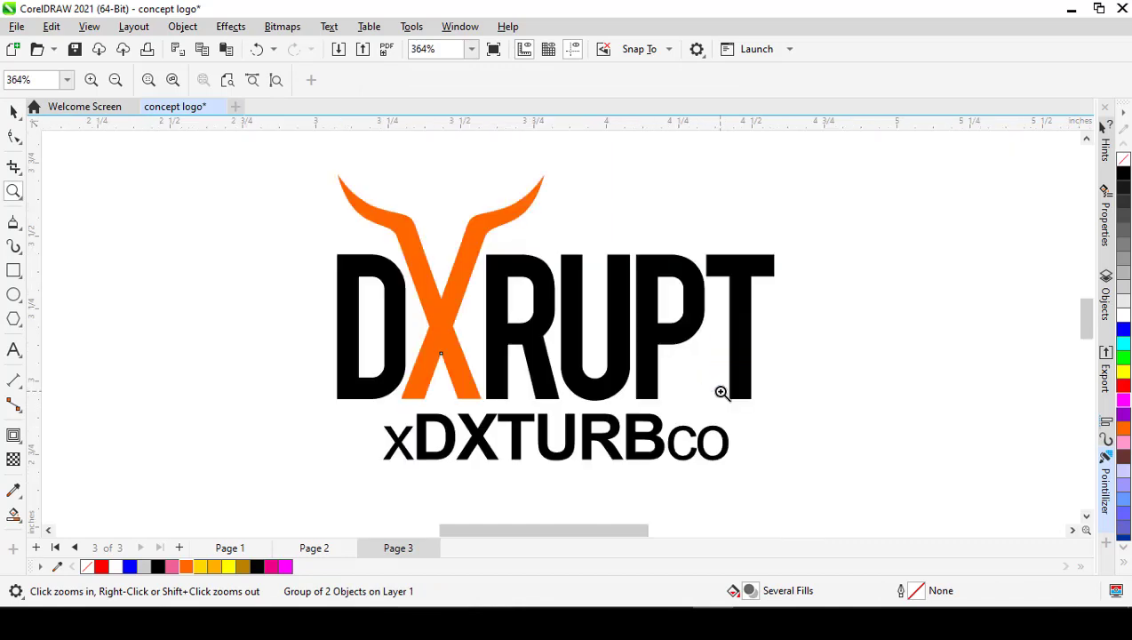
pyautogui.press('space')
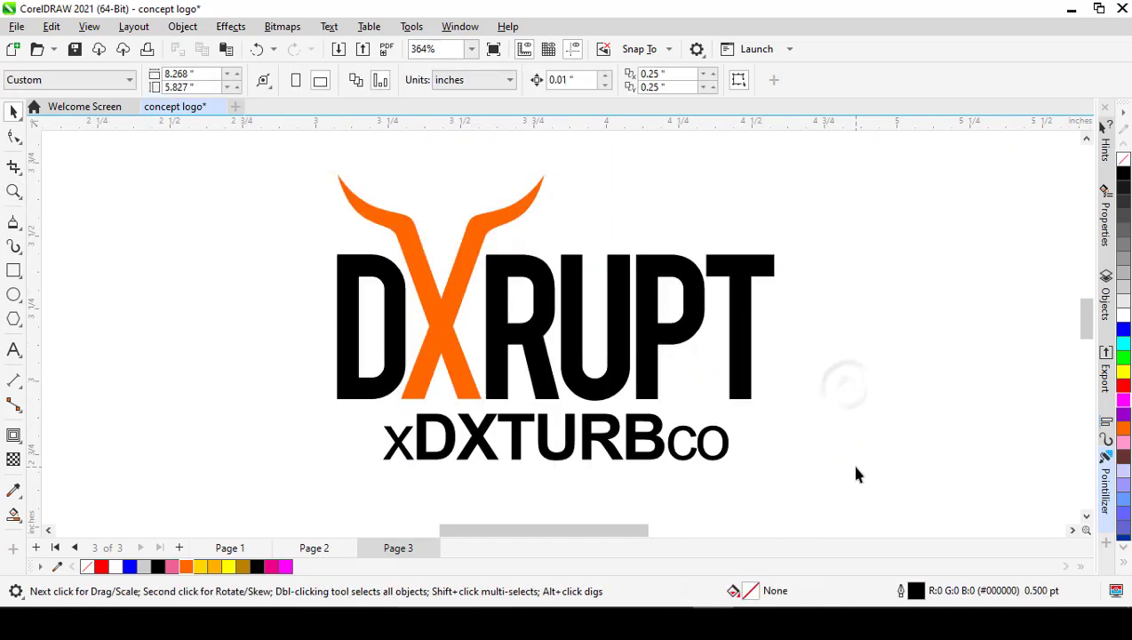